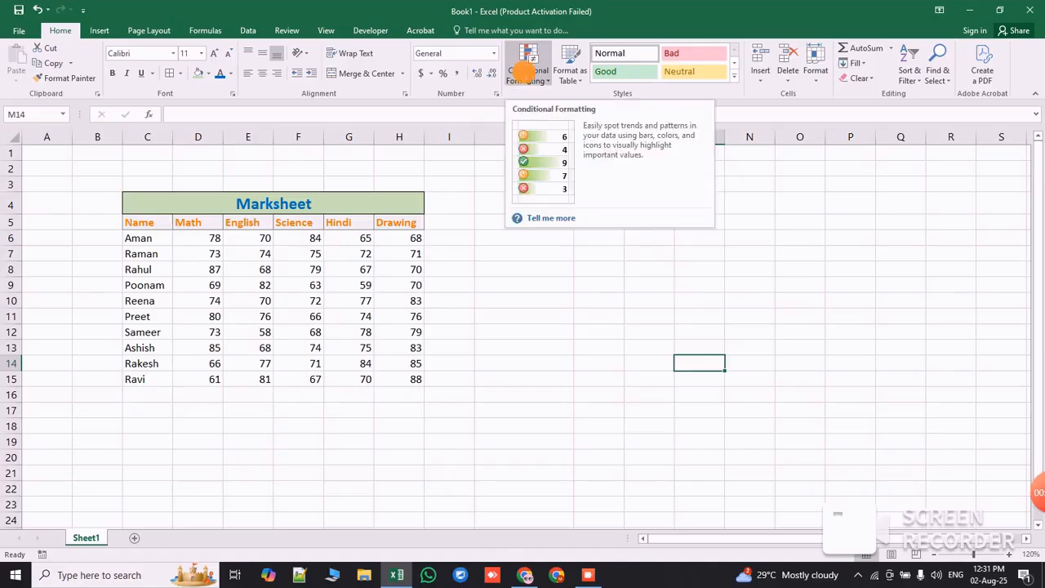
click(525, 75)
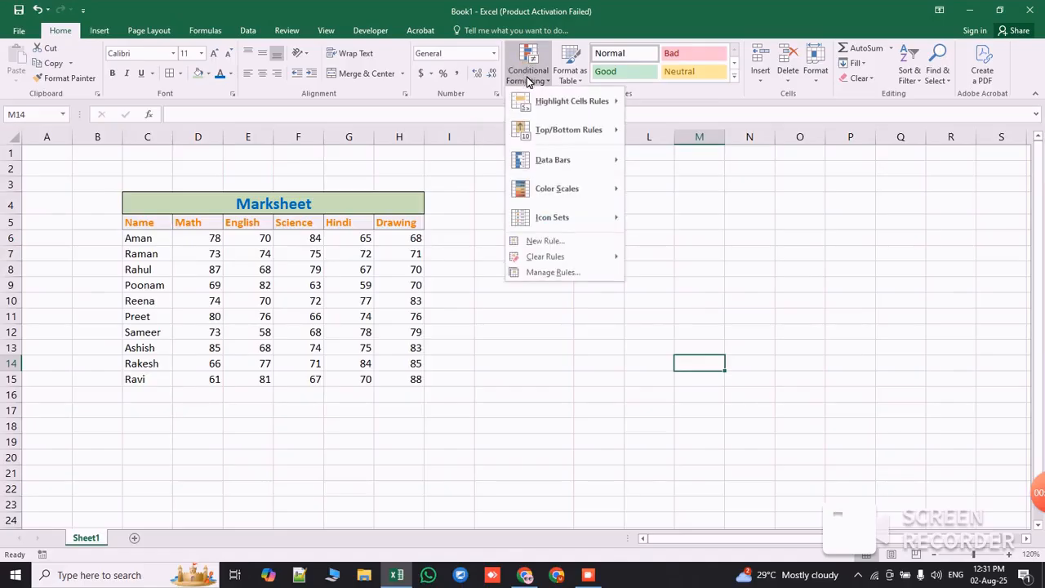
mouse_move(559, 111)
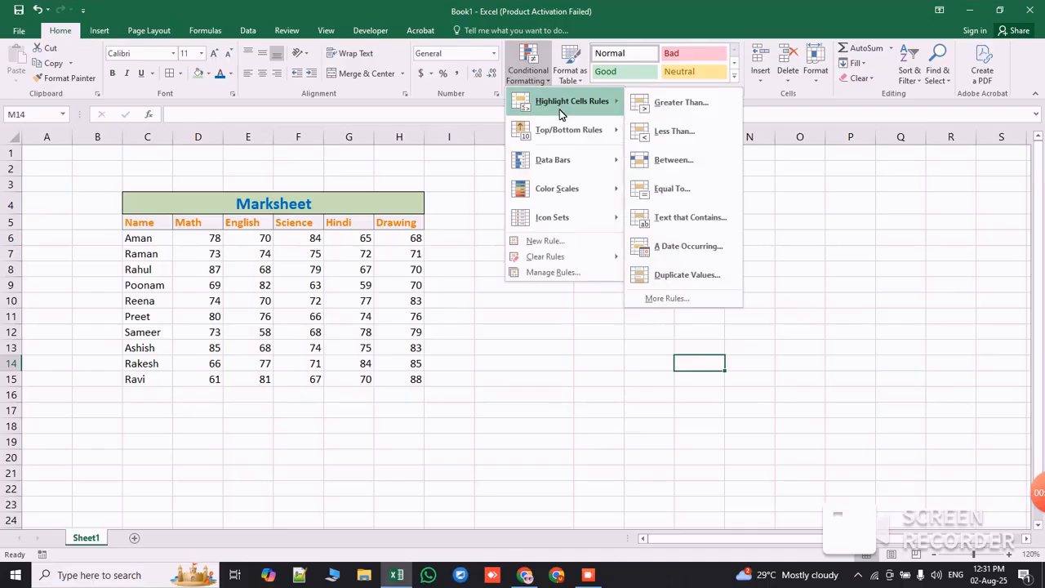
mouse_move(560, 133)
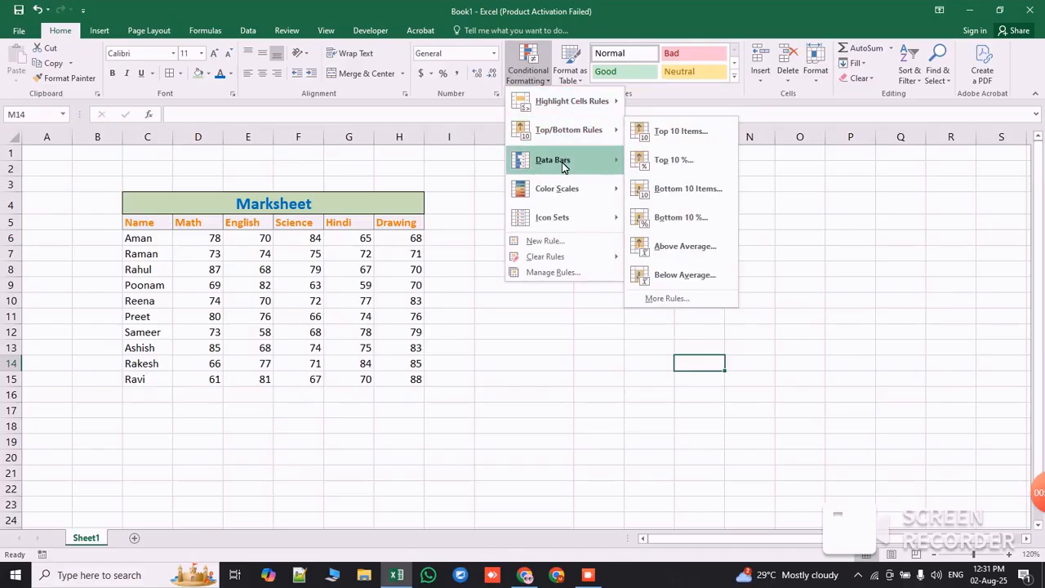
mouse_move(560, 221)
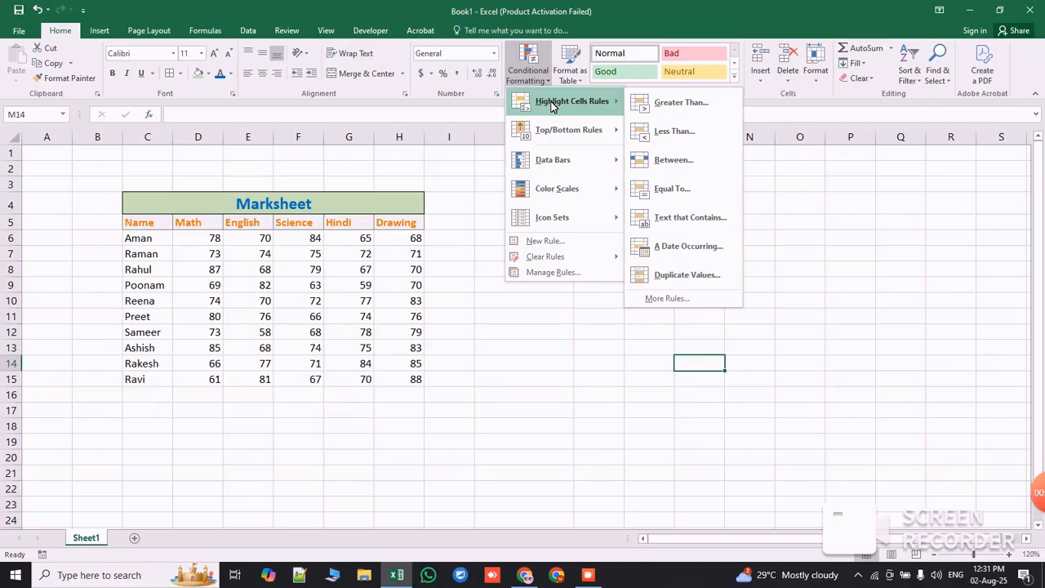
click(490, 326)
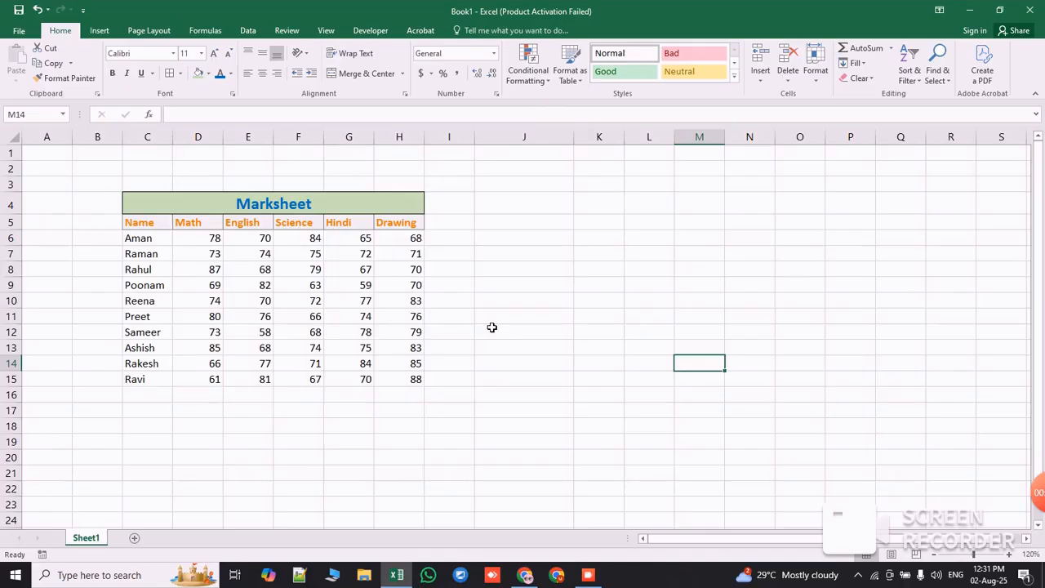
Step: Highlight Drawing marks in H6:H15 that are greater than 80 with Green Fill with Dark Green Text
mouse_move(383, 240)
mouse_down()
mouse_move(397, 255)
mouse_move(399, 381)
mouse_up()
click(532, 82)
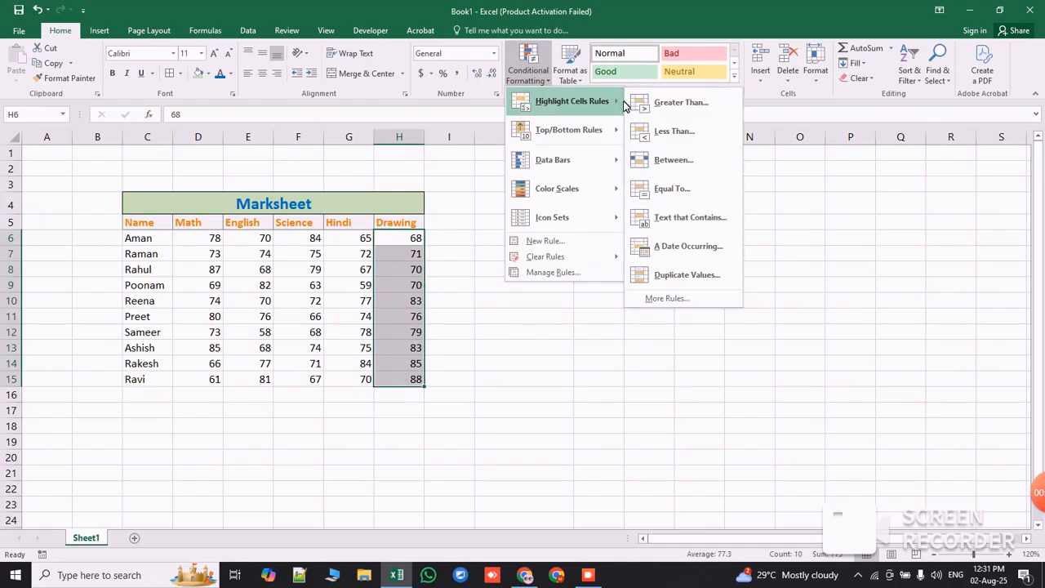
click(679, 103)
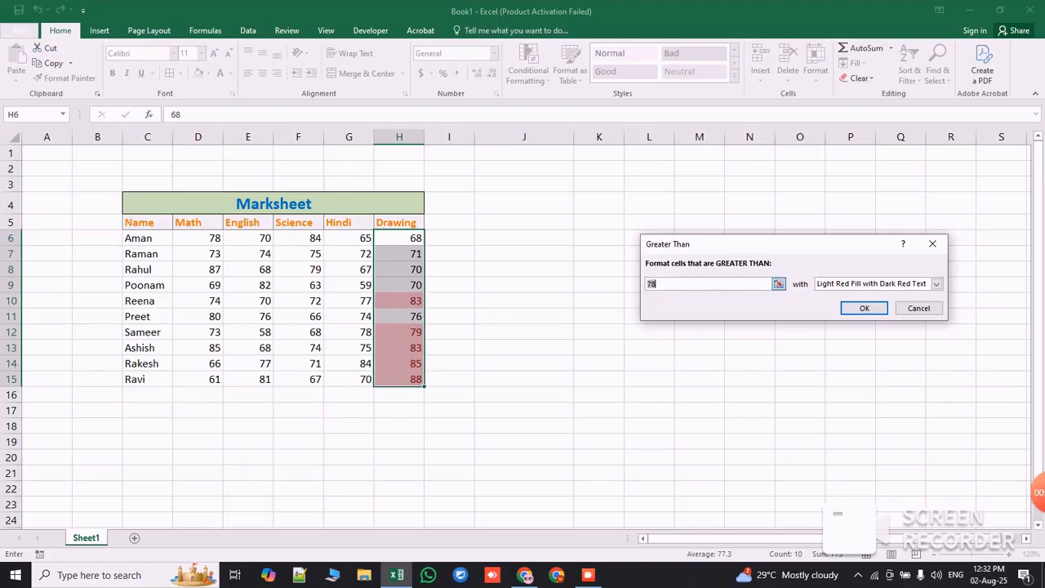
text(80)
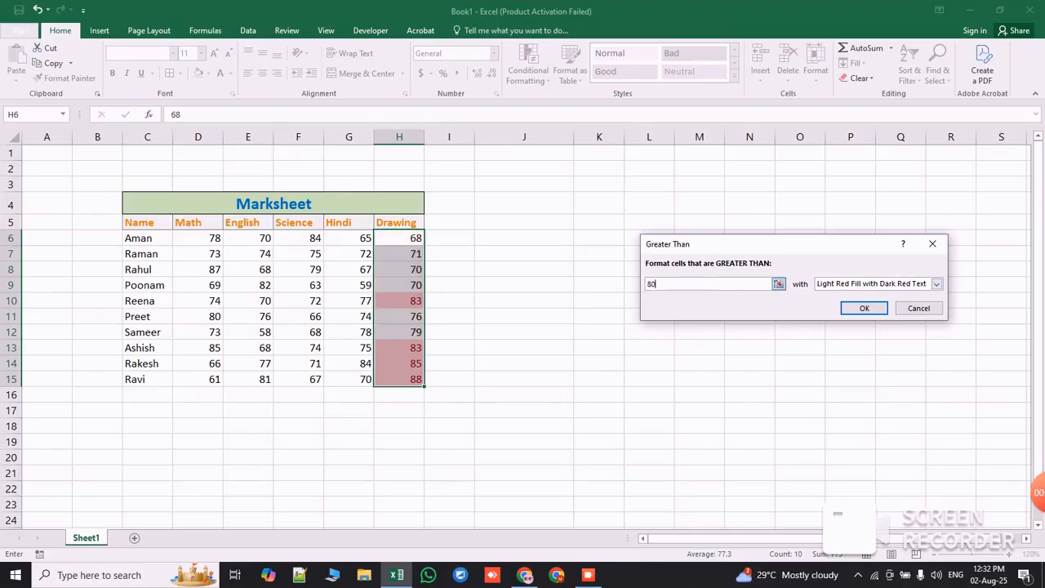
click(936, 284)
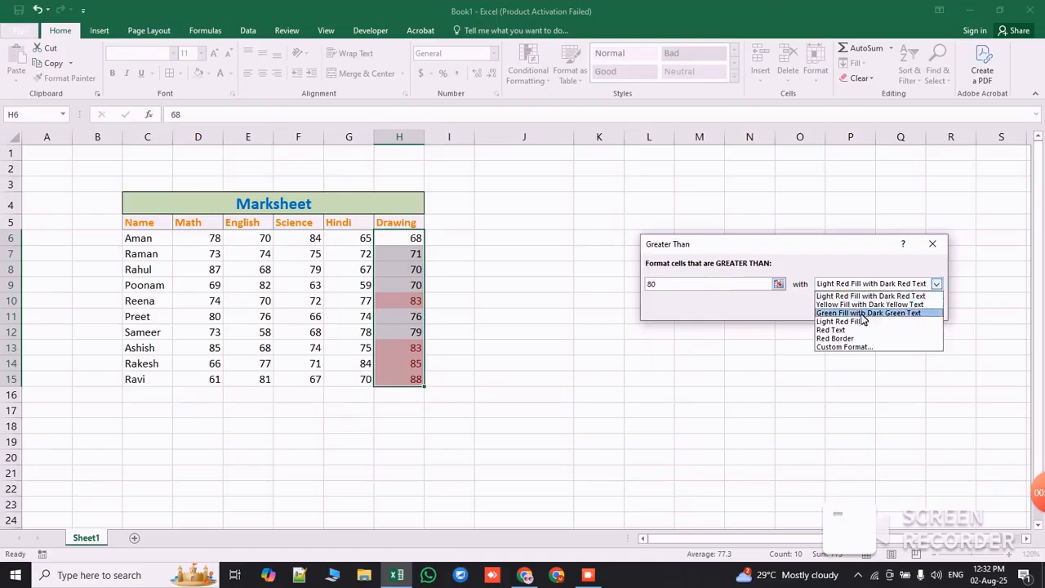
click(890, 304)
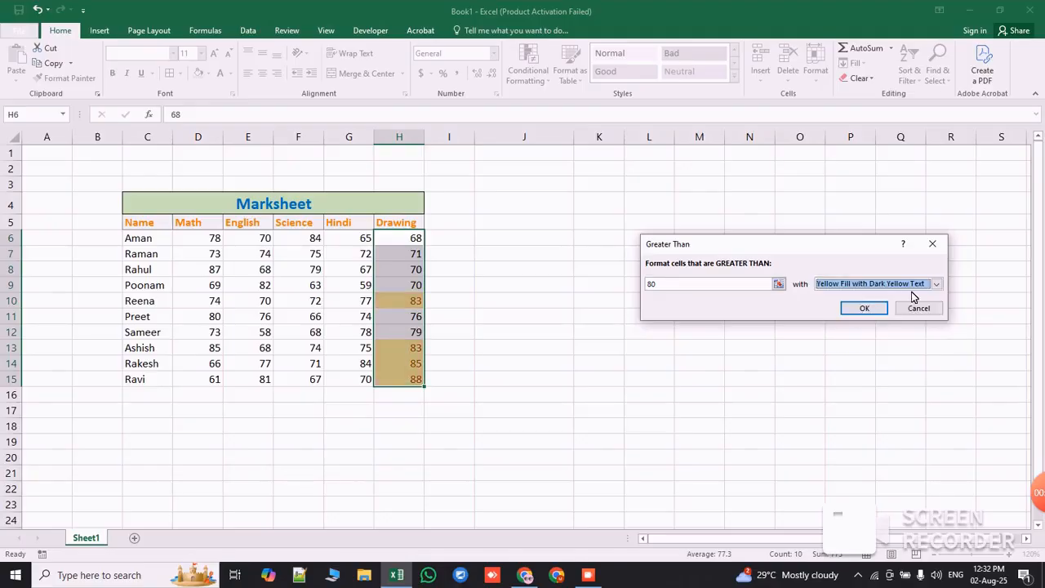
click(936, 284)
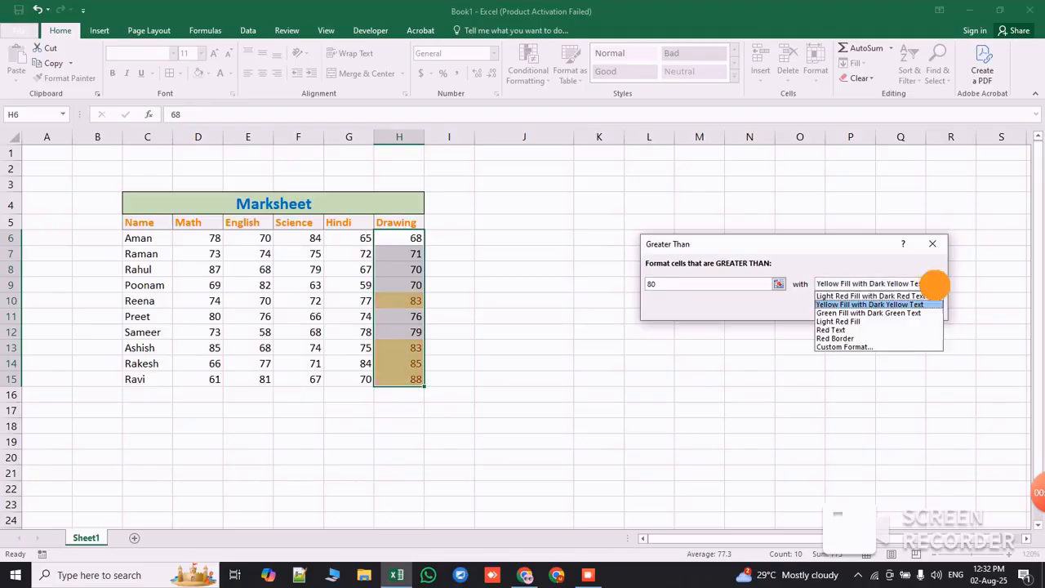
click(875, 315)
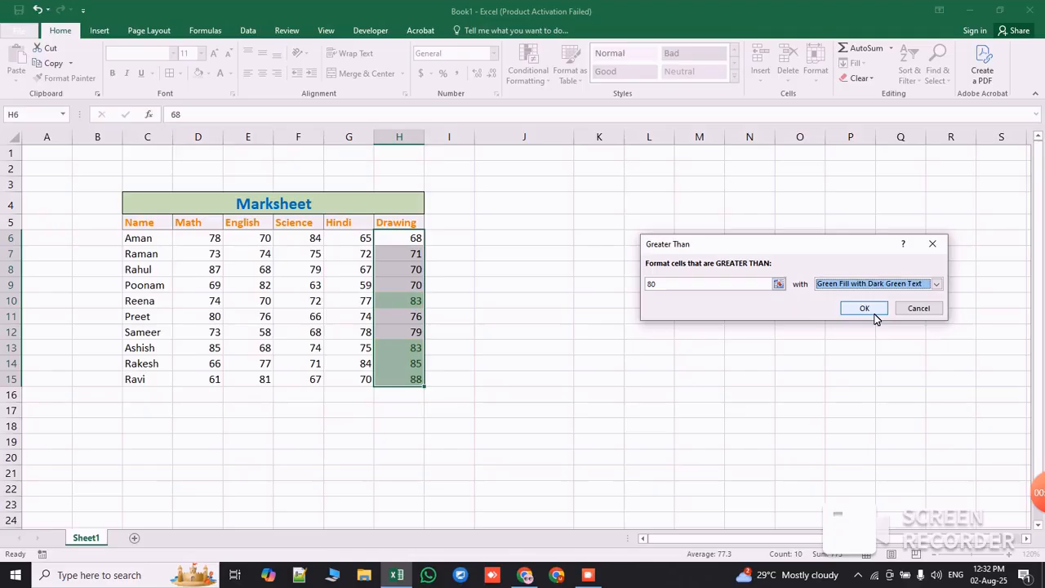
click(851, 308)
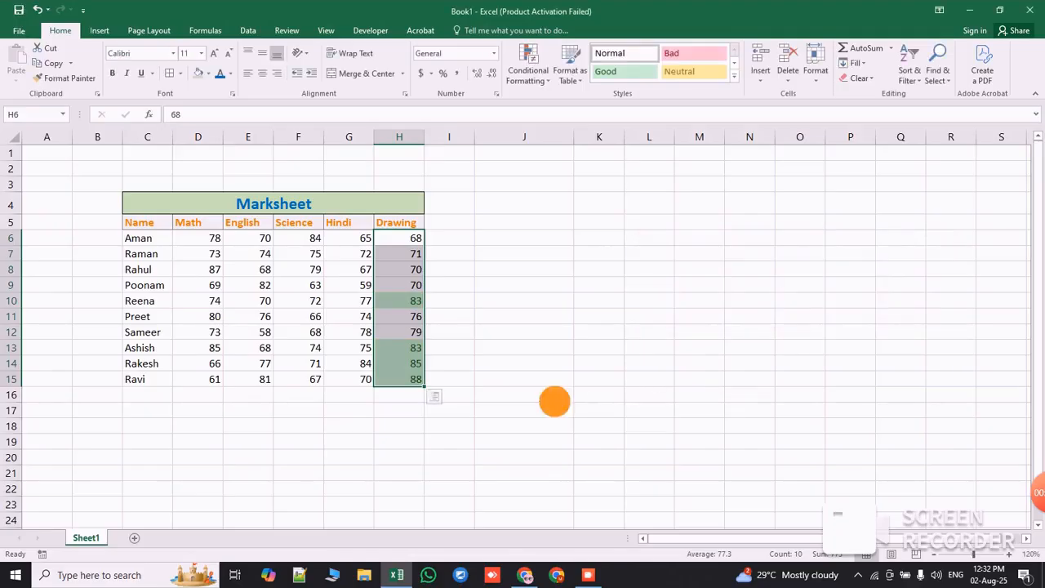
click(555, 395)
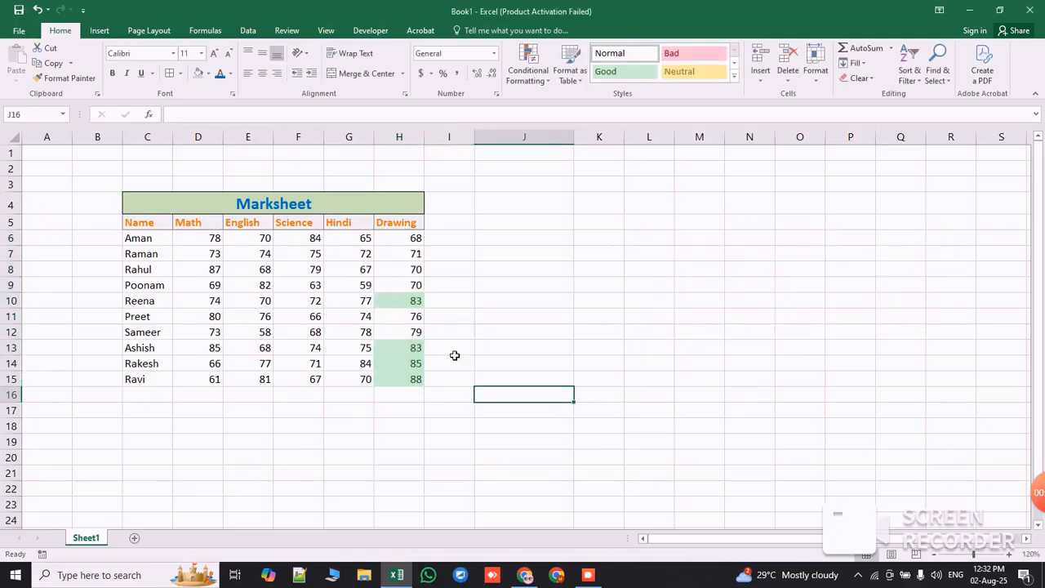
Step: Change the Drawing mark in cell H8 to 86
click(406, 268)
double_click(406, 268)
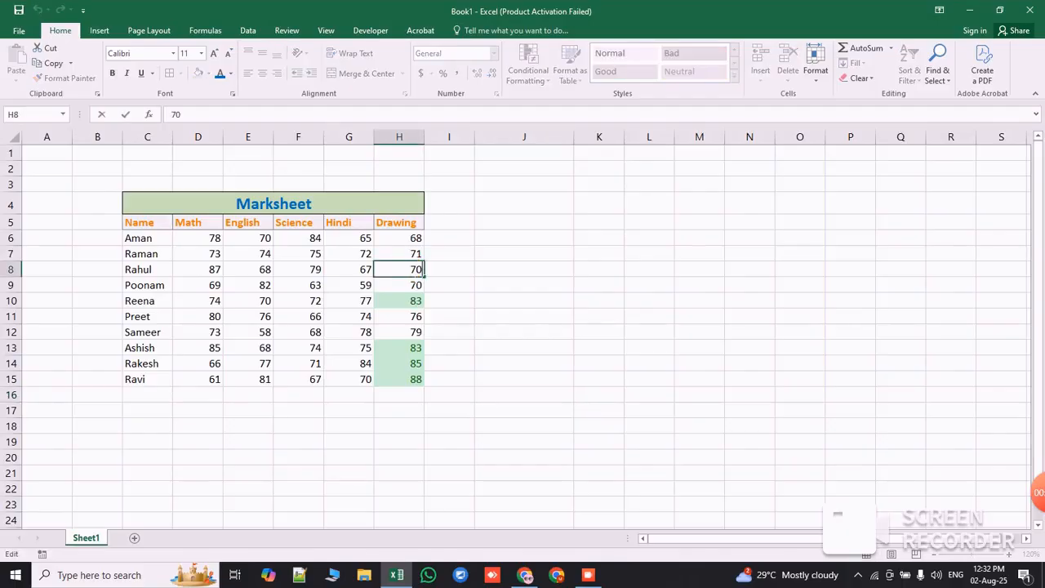
key(BackSpace)
key(BackSpace)
text(86)
click(495, 273)
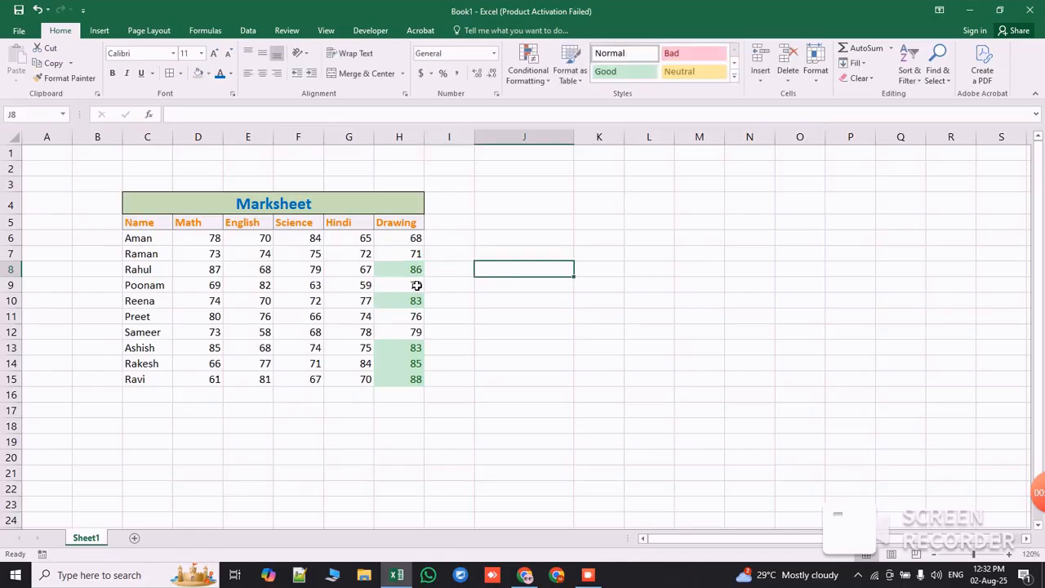
Step: Highlight Hindi marks in G6:G15 that are less than 73 with Light Red Fill with Dark Red Text
drag(343, 241, 346, 380)
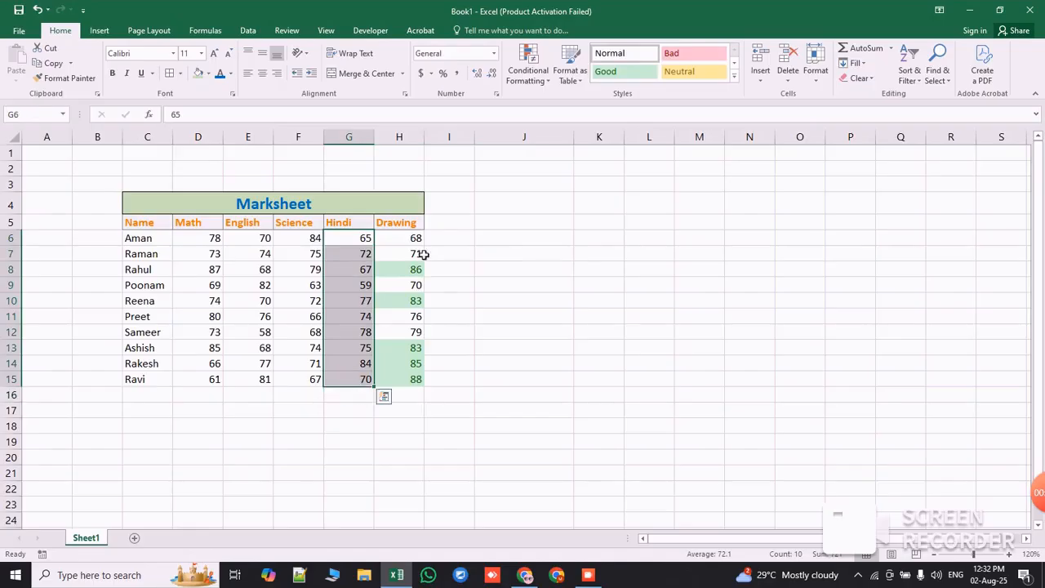
click(513, 78)
mouse_move(540, 103)
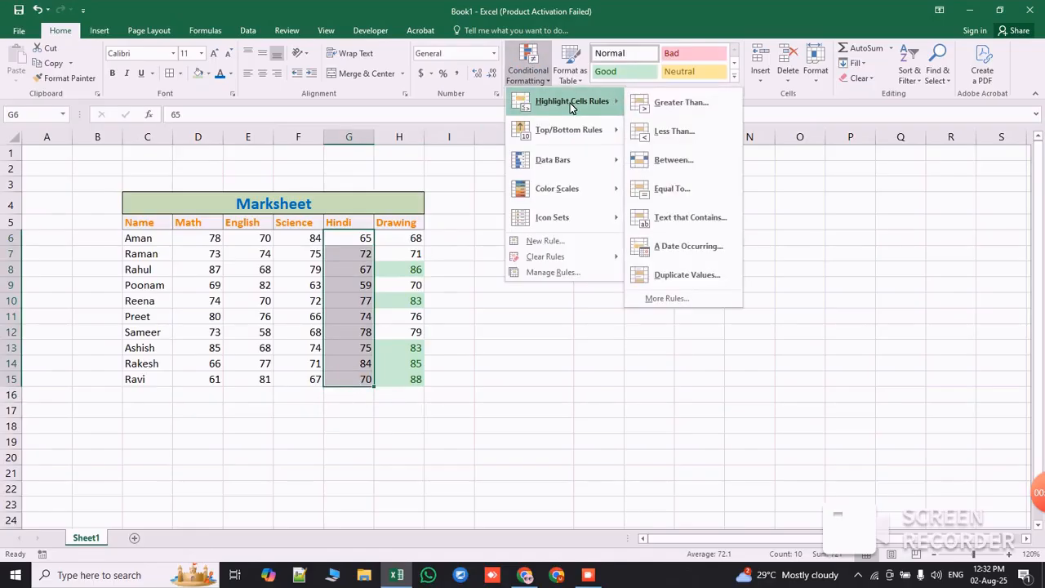
click(674, 132)
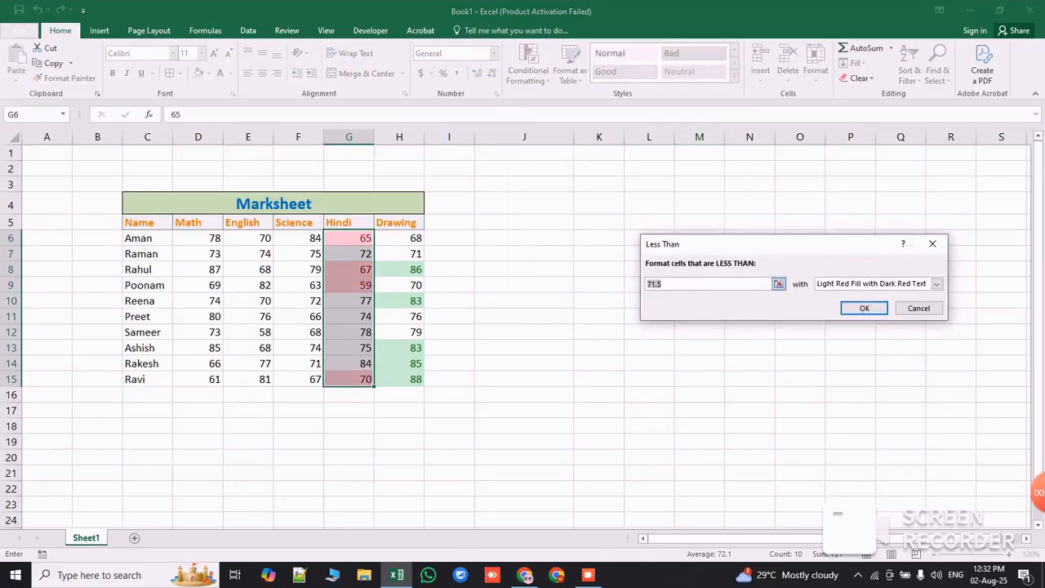
text(73)
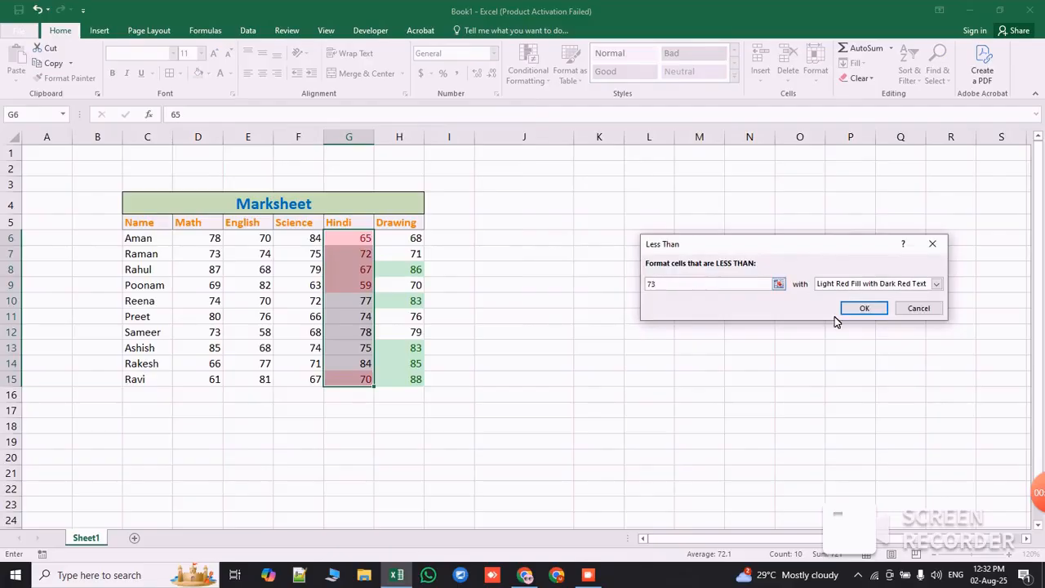
click(862, 308)
click(584, 351)
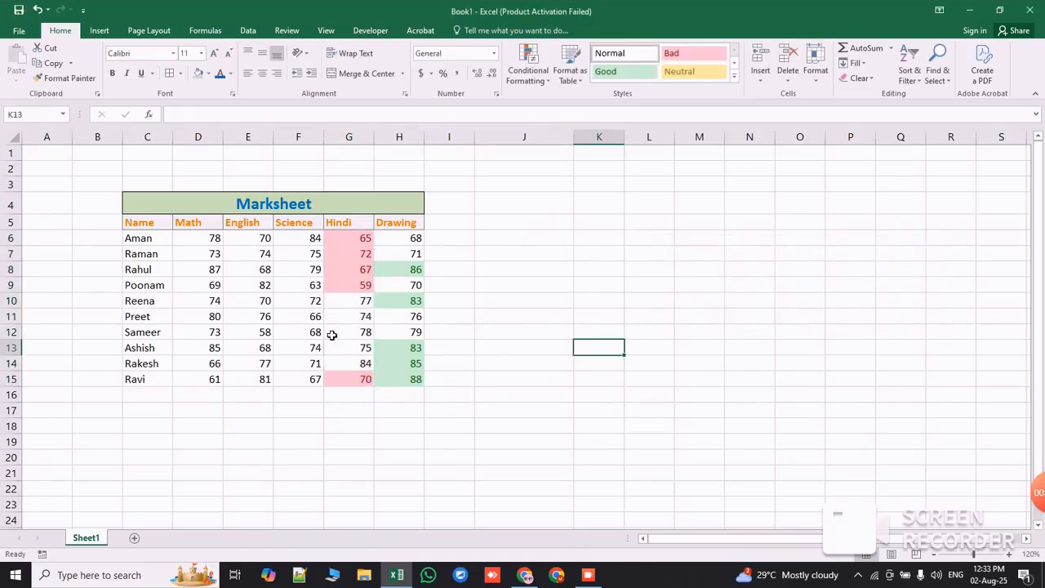
Step: Highlight Science marks in F6:F15 that are between 70 and 75 with Yellow Fill with Dark Yellow Text
drag(303, 242, 296, 382)
click(529, 72)
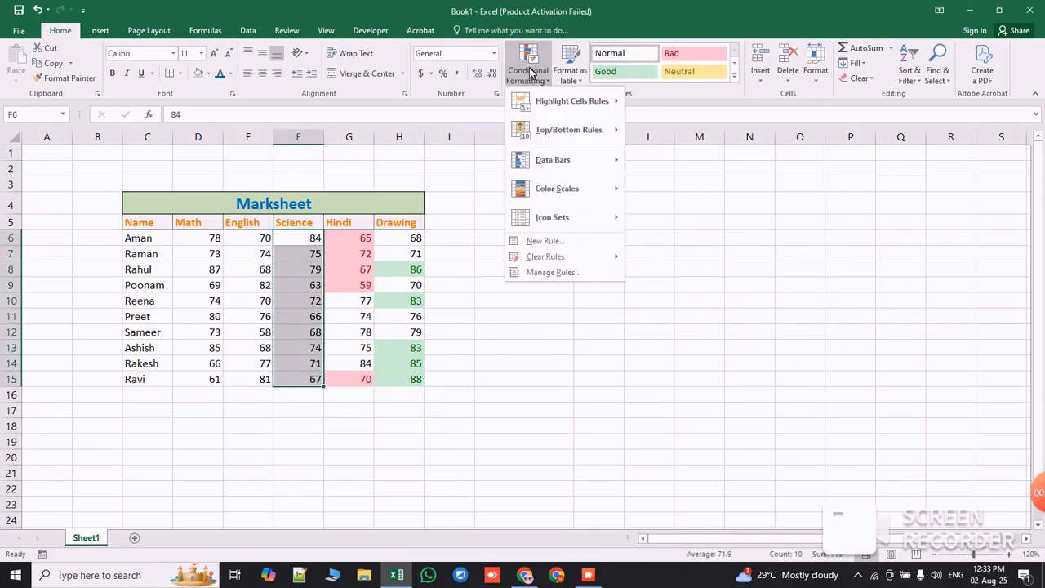
mouse_move(560, 105)
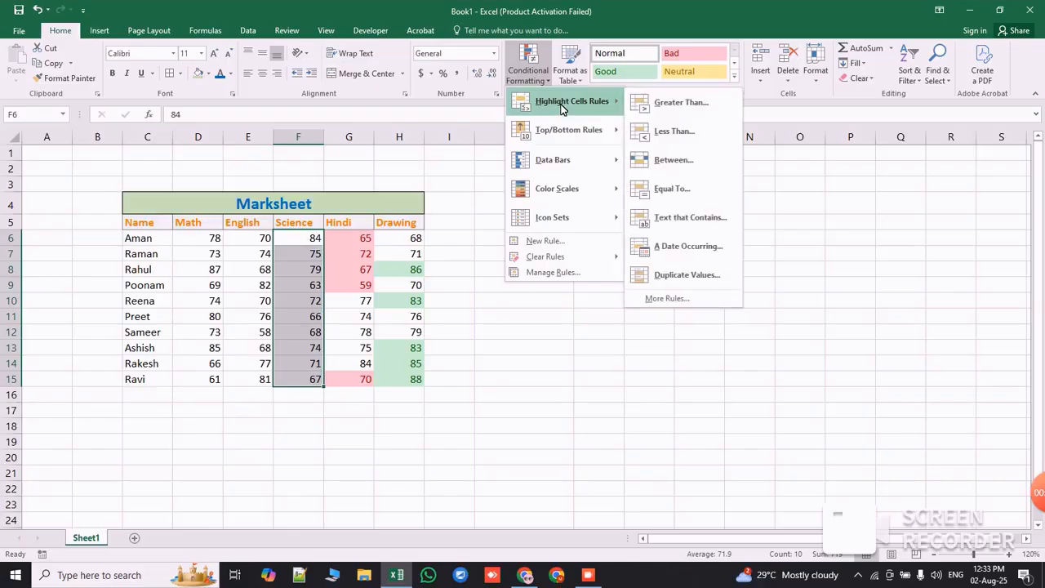
click(681, 160)
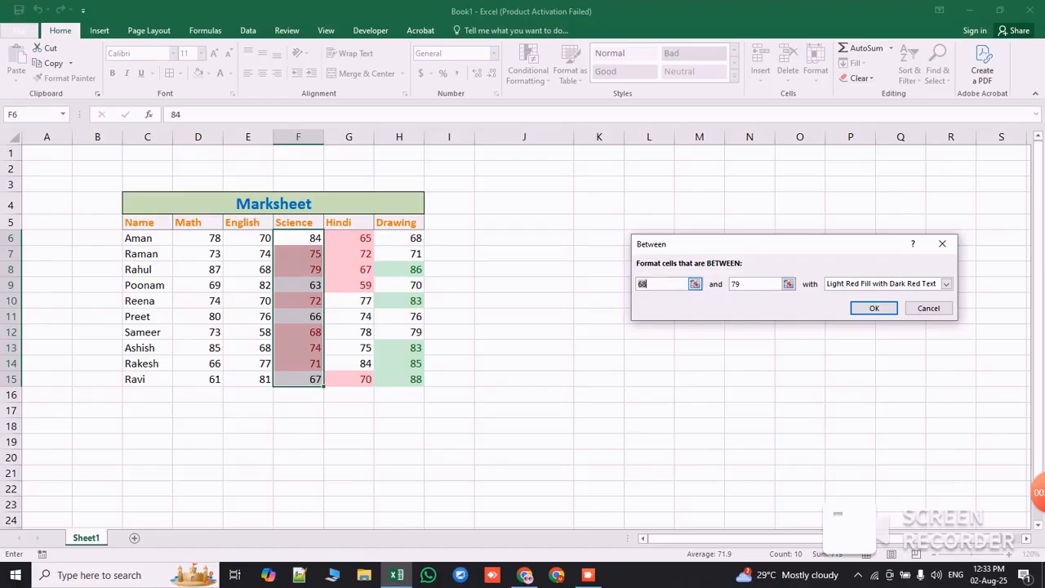
text(70)
click(753, 284)
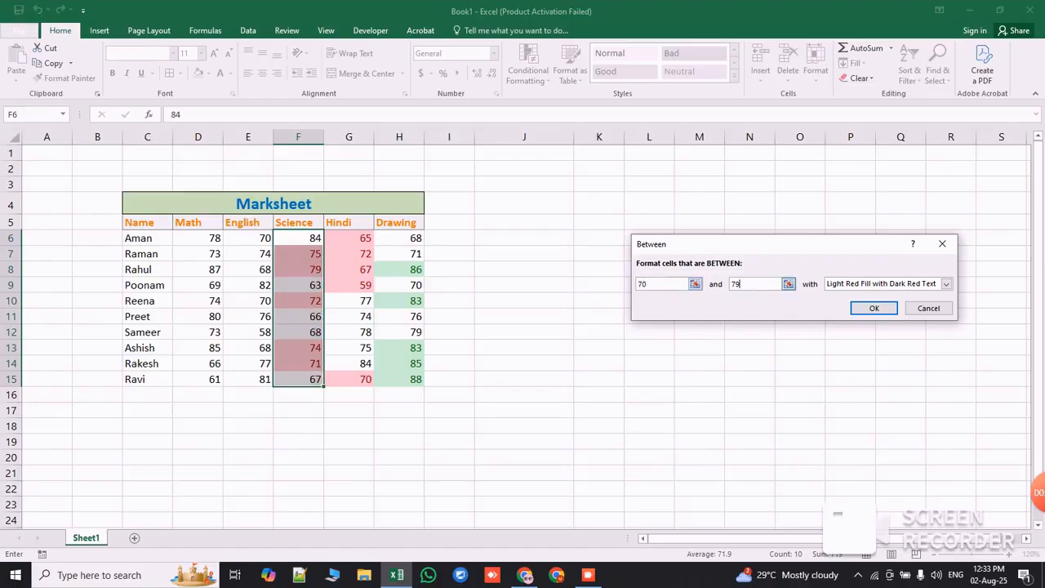
key(BackSpace)
text(5)
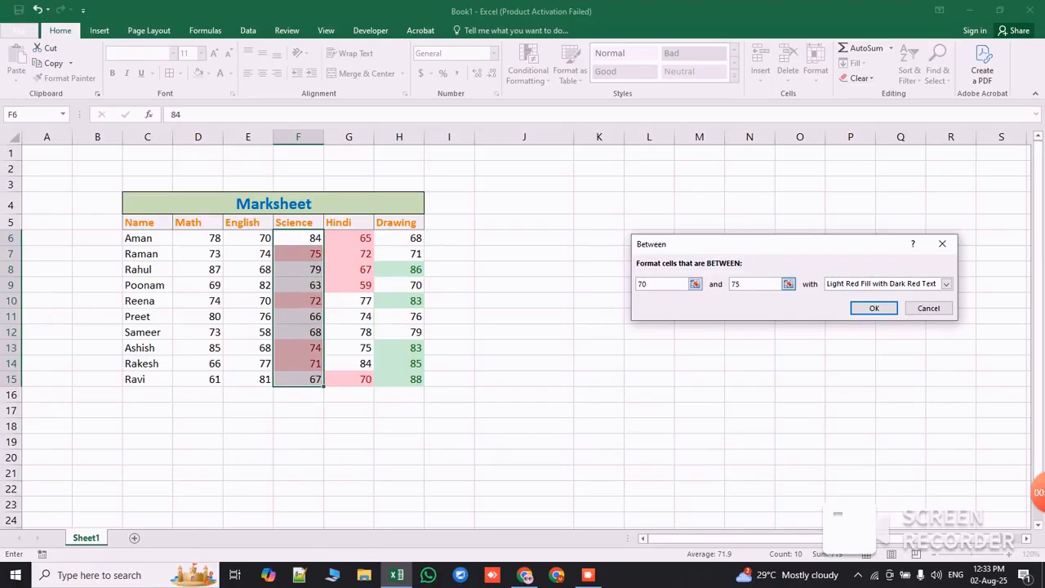
click(945, 283)
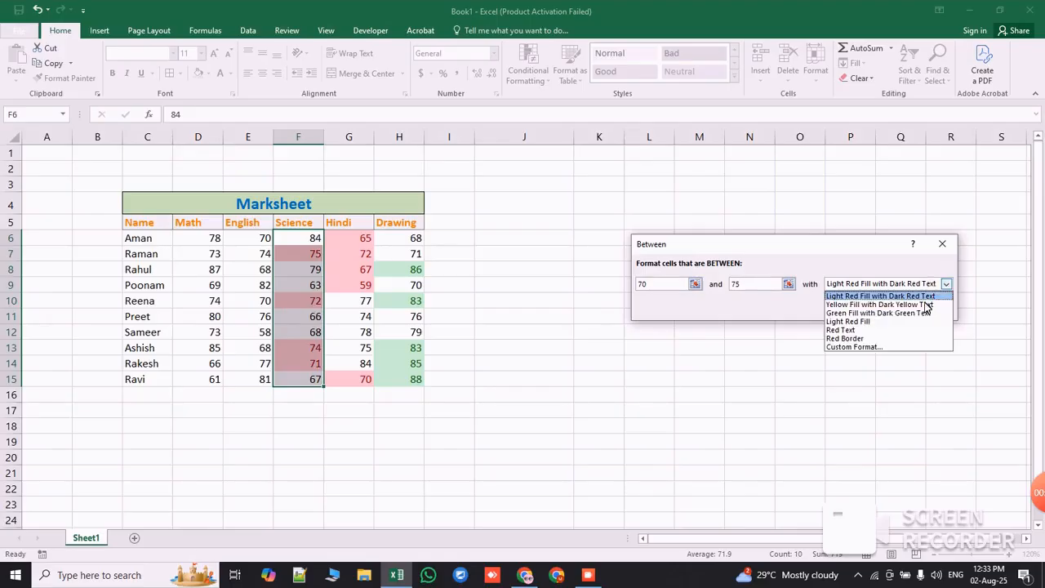
click(918, 304)
click(872, 309)
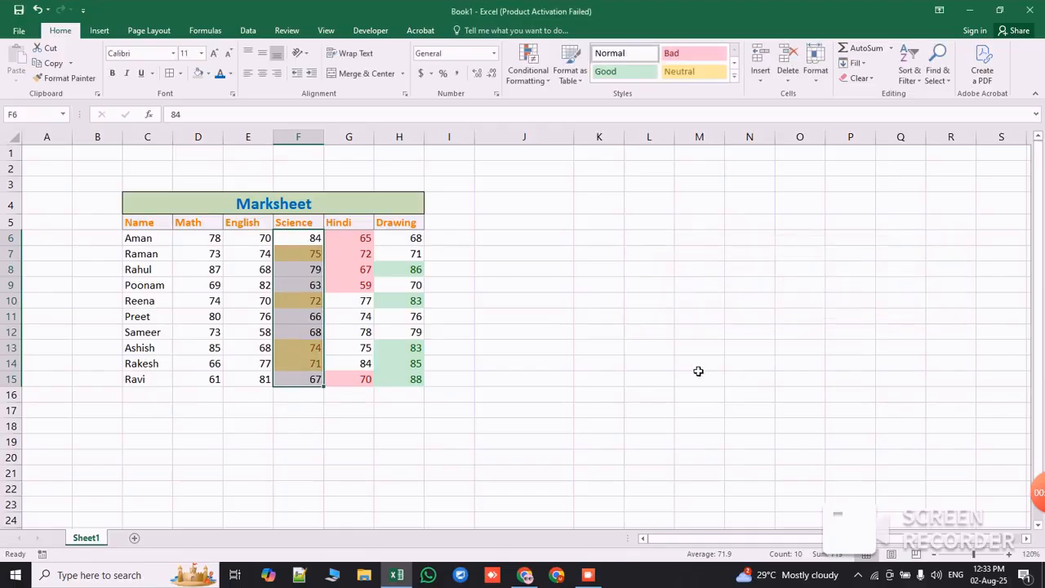
click(698, 369)
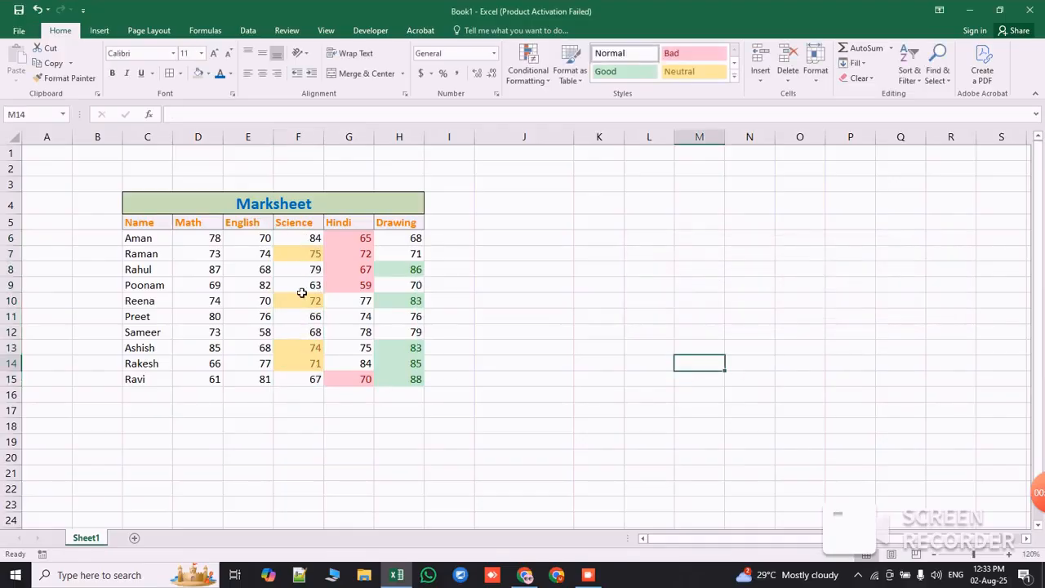
click(528, 71)
mouse_move(558, 103)
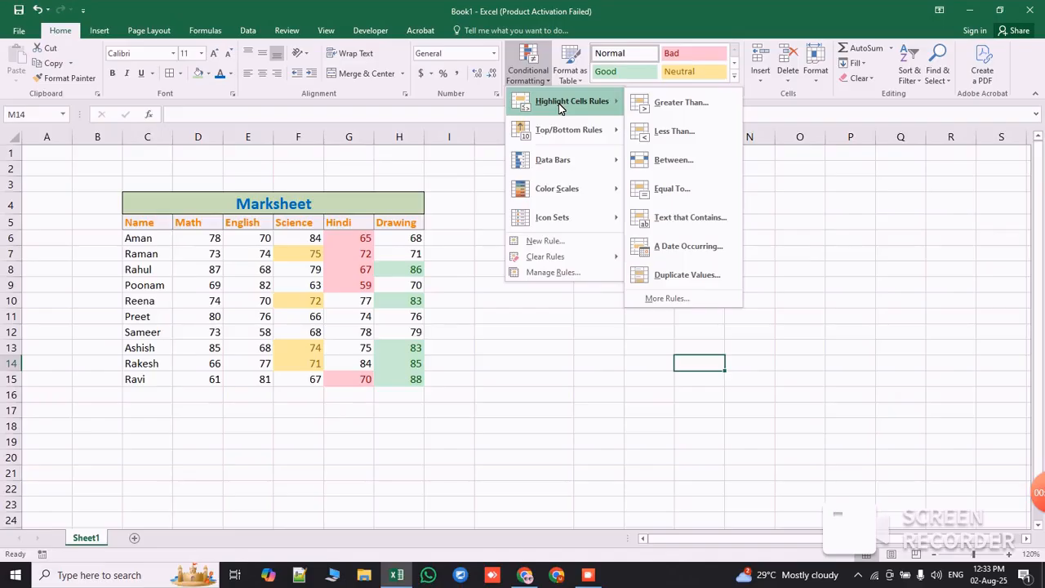
click(237, 241)
Step: Highlight English marks in E6:E15 that are equal to 77 with Light Red Fill with Dark Red Text
drag(245, 238, 245, 378)
click(528, 69)
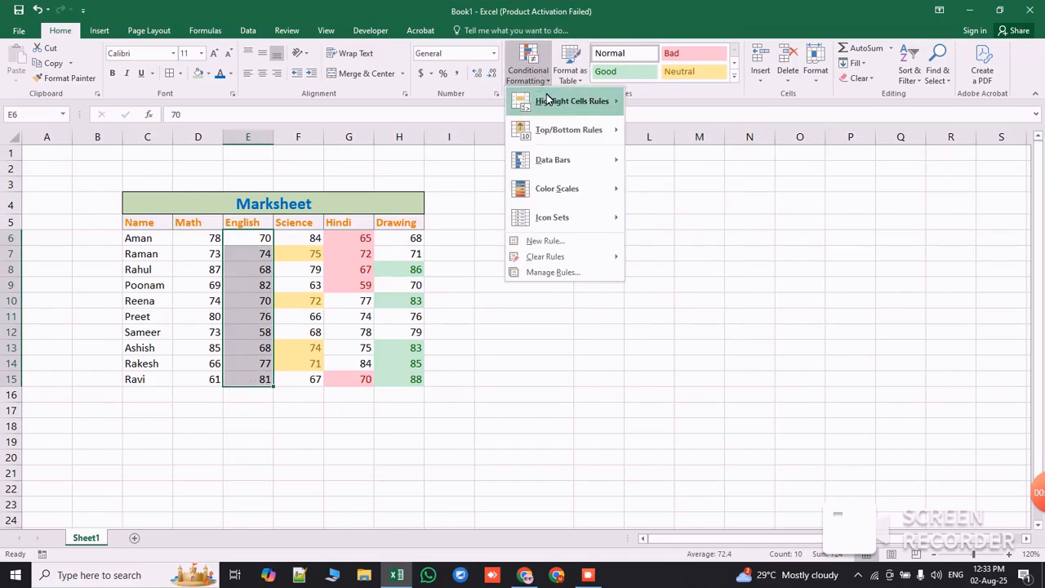
mouse_move(553, 103)
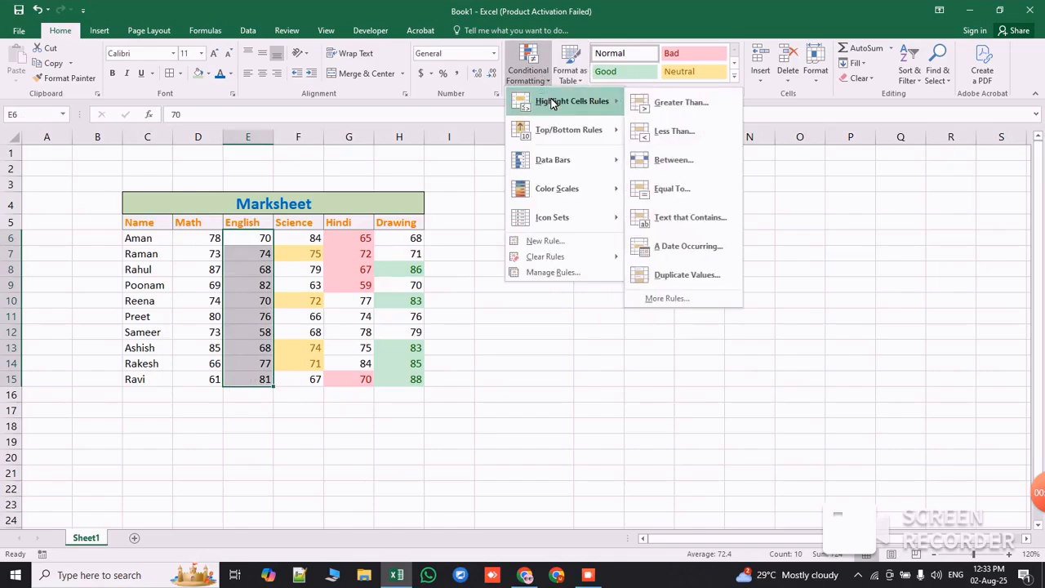
click(679, 189)
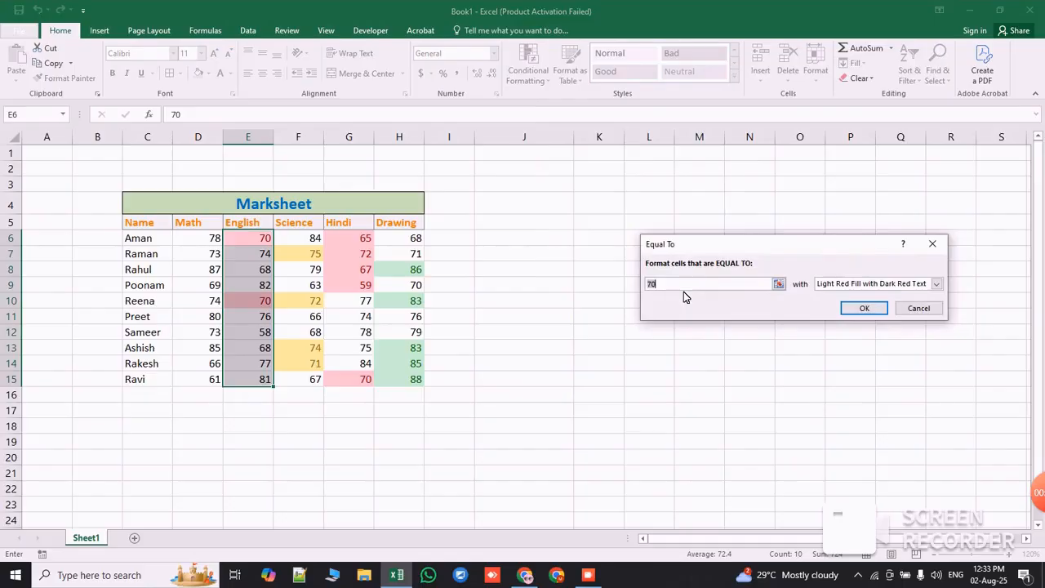
text(77)
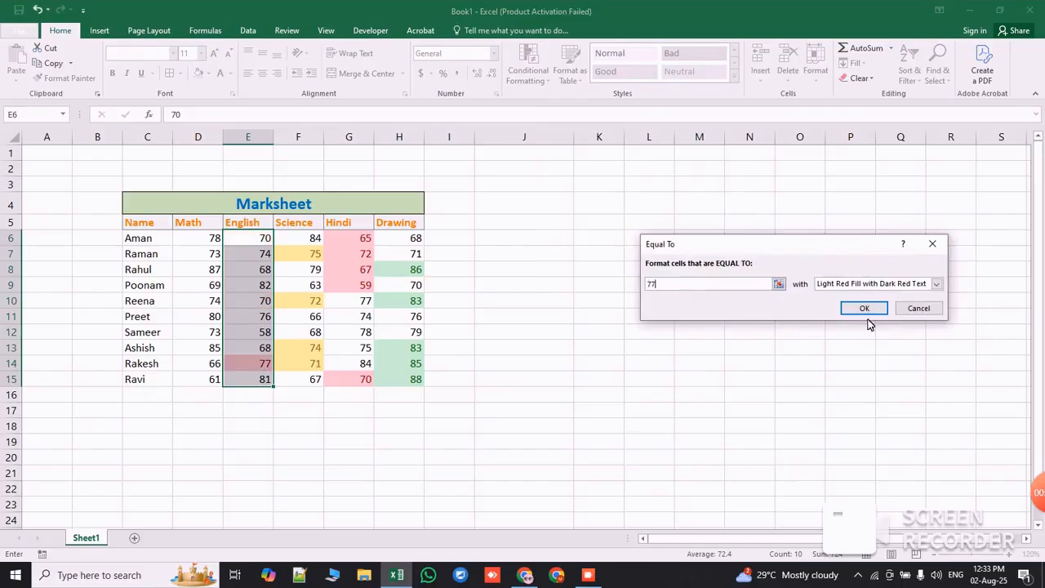
click(863, 307)
click(346, 439)
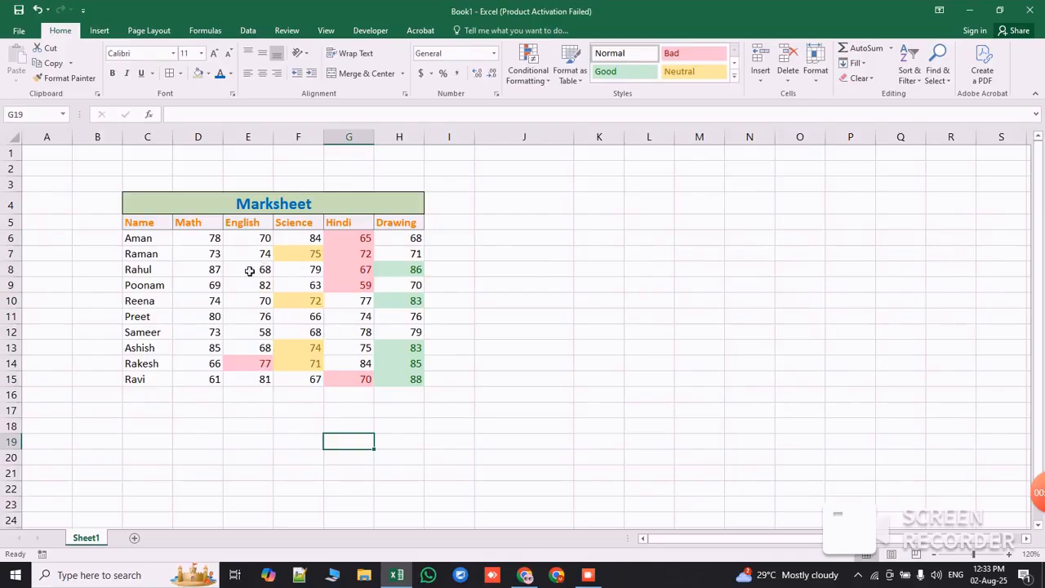
Step: Clear the conditional formatting rules from the English to Drawing marks in E6:H15
drag(247, 237, 412, 380)
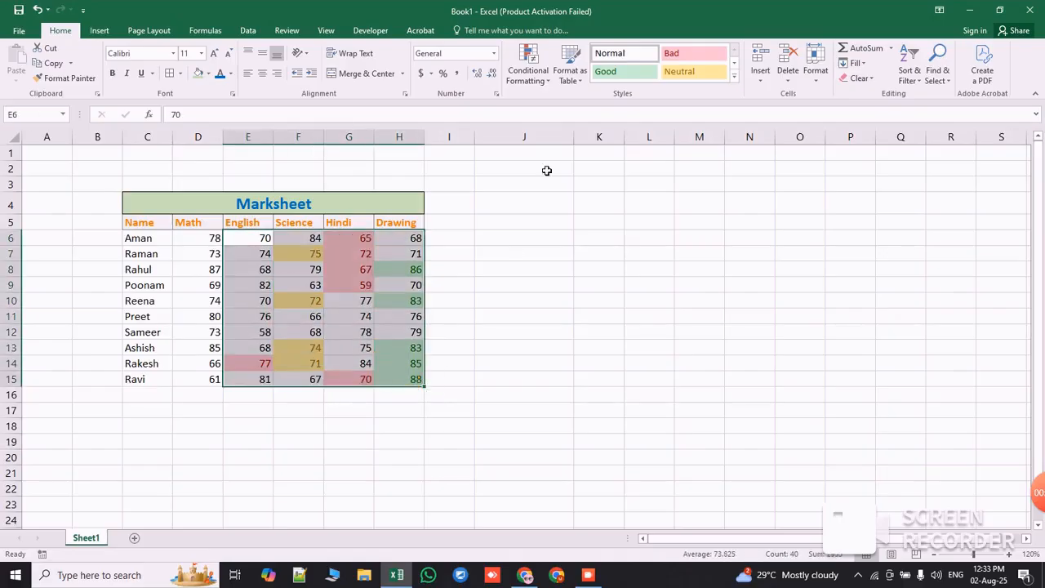
click(530, 72)
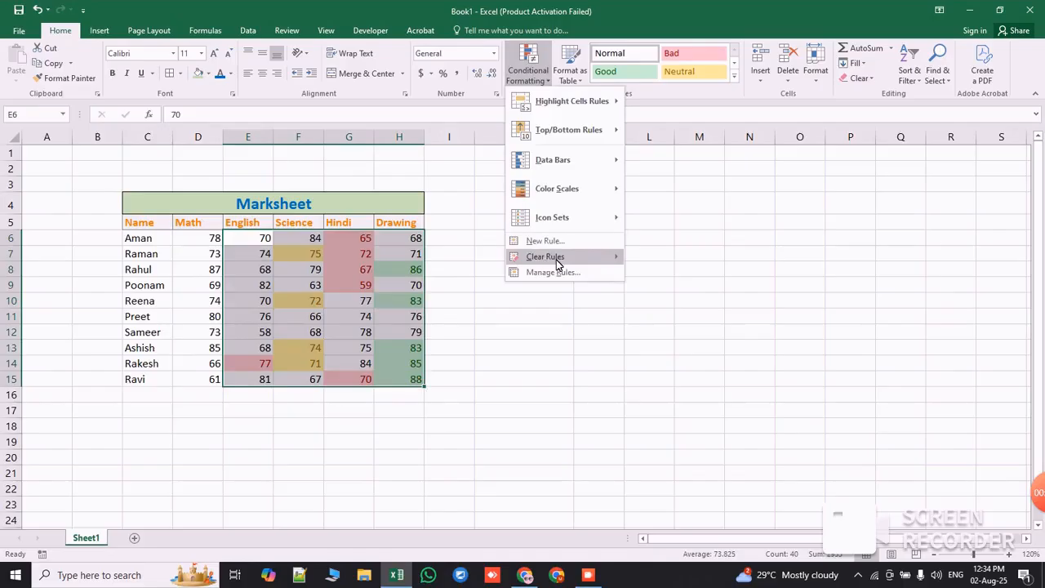
mouse_move(560, 263)
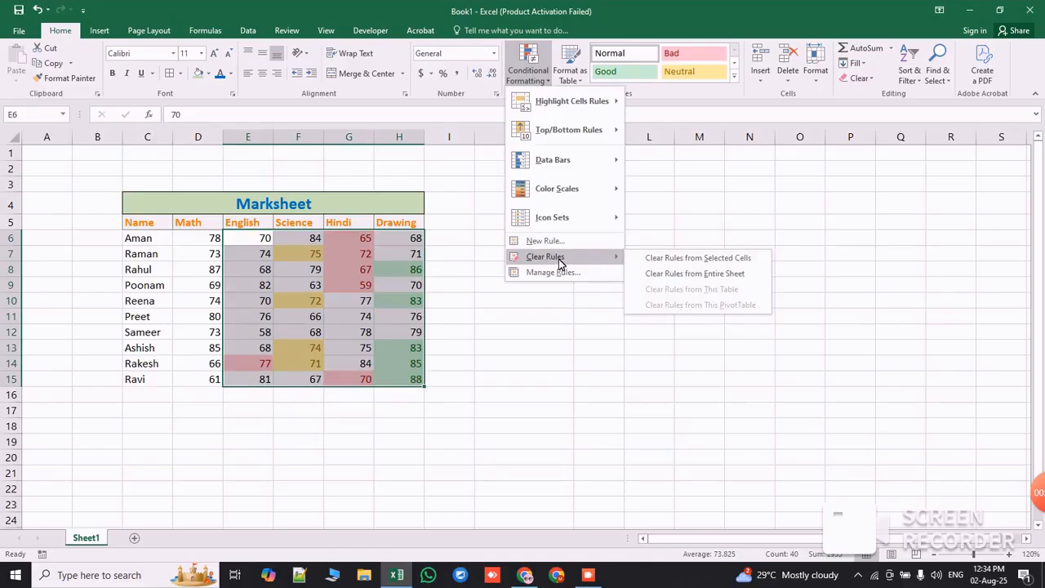
click(697, 258)
click(545, 316)
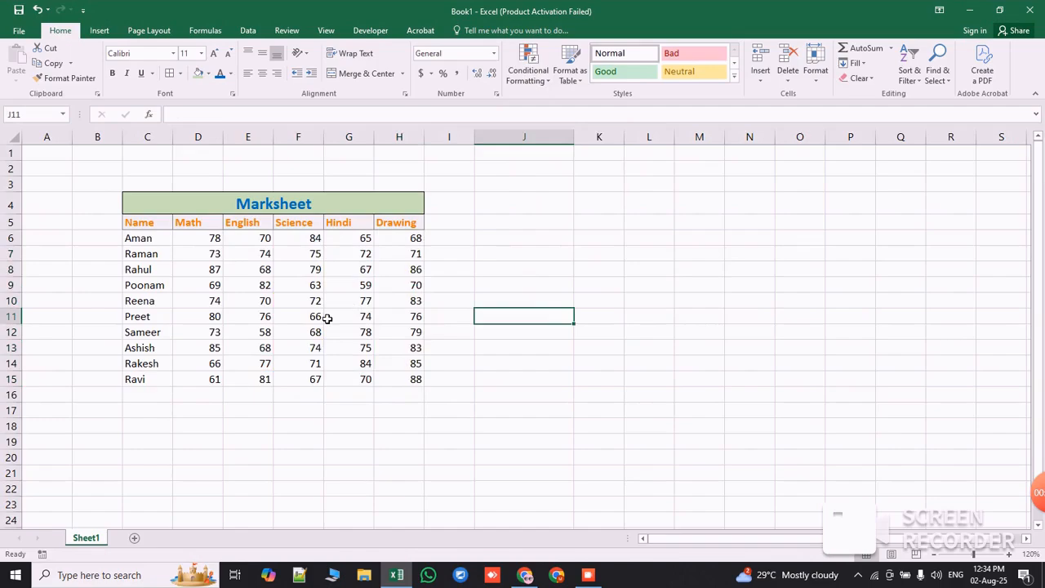
click(528, 69)
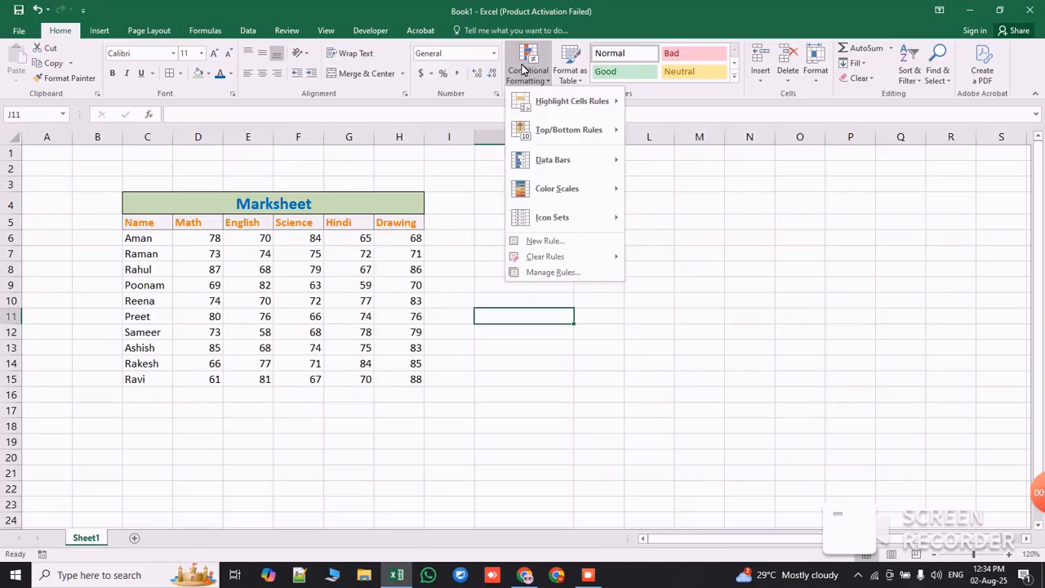
mouse_move(545, 105)
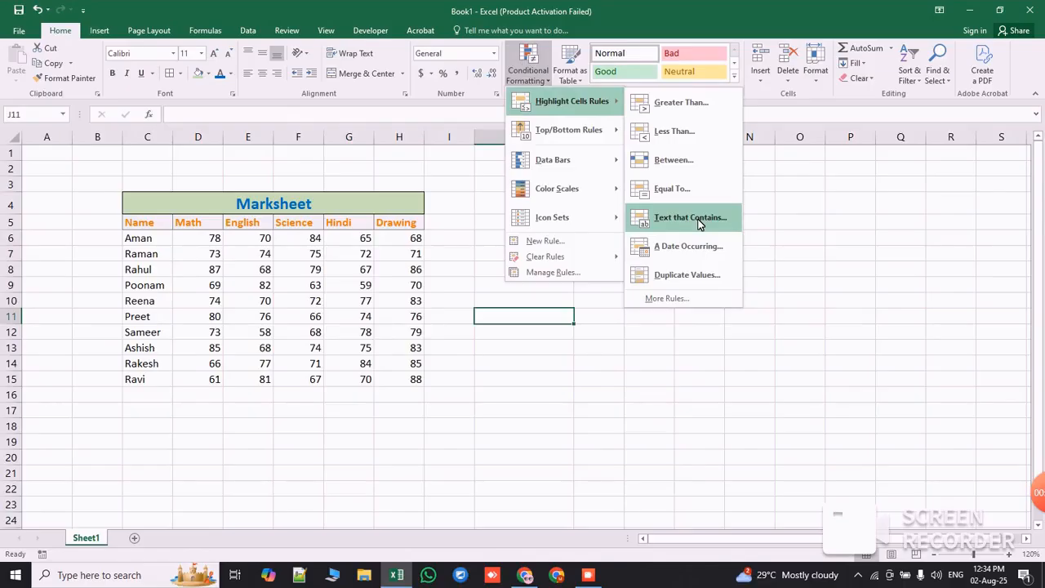
click(702, 331)
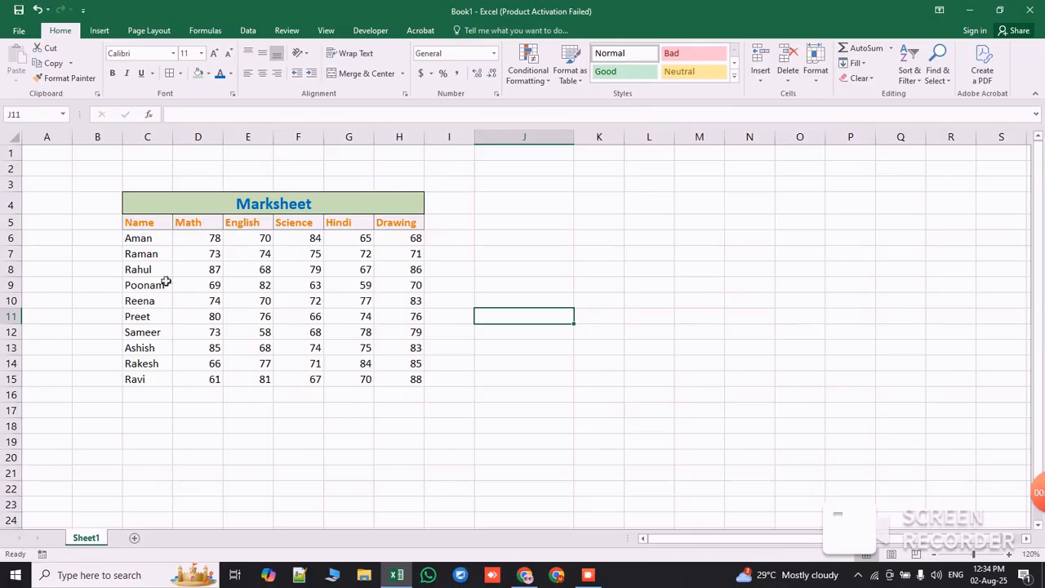
Step: Highlight cells in C6:C15 whose text contains the student's name from C15 with Light Red Fill with Dark Red Text
drag(147, 238, 155, 380)
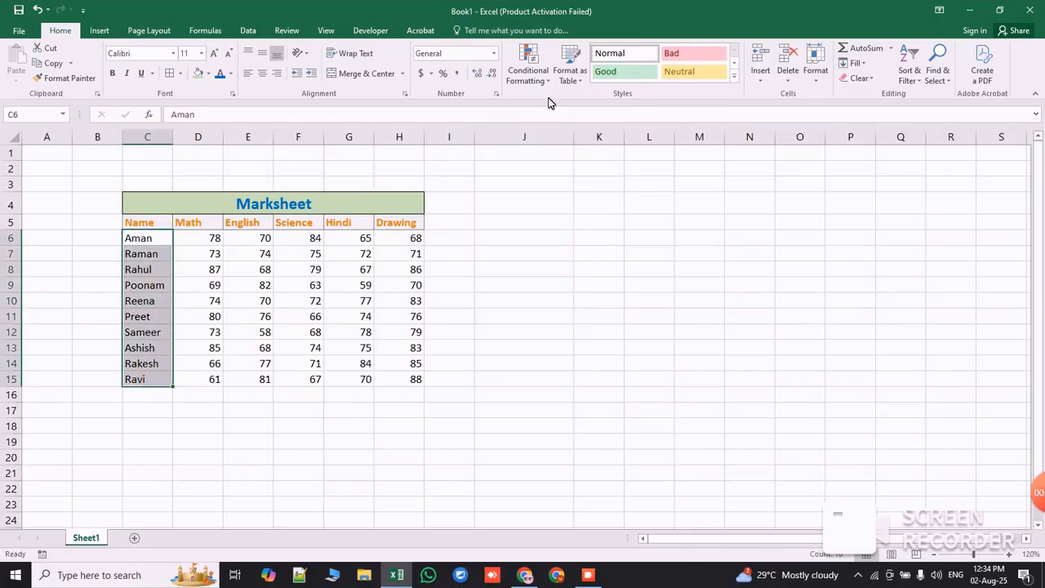
click(529, 69)
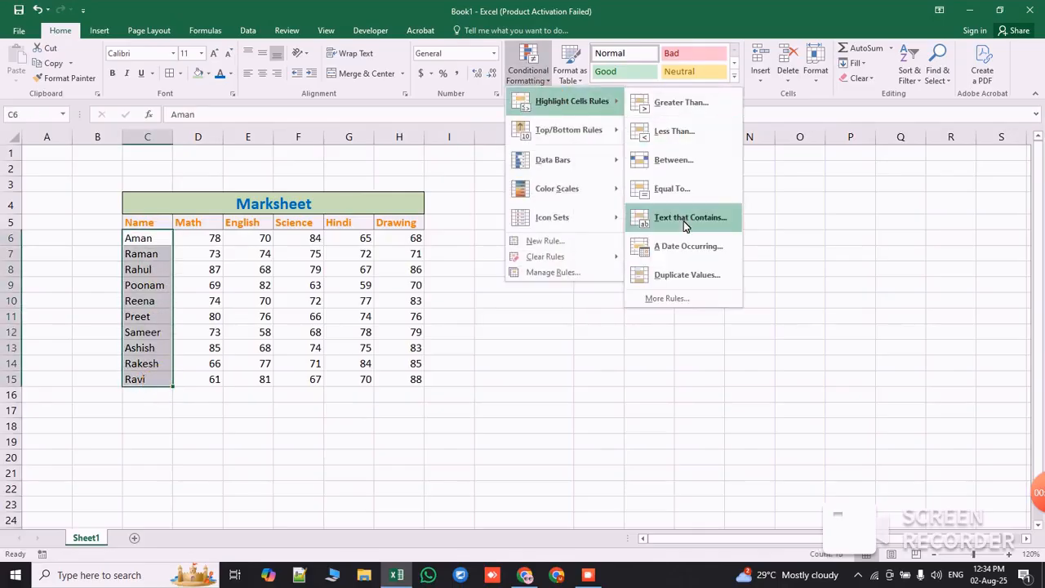
click(686, 223)
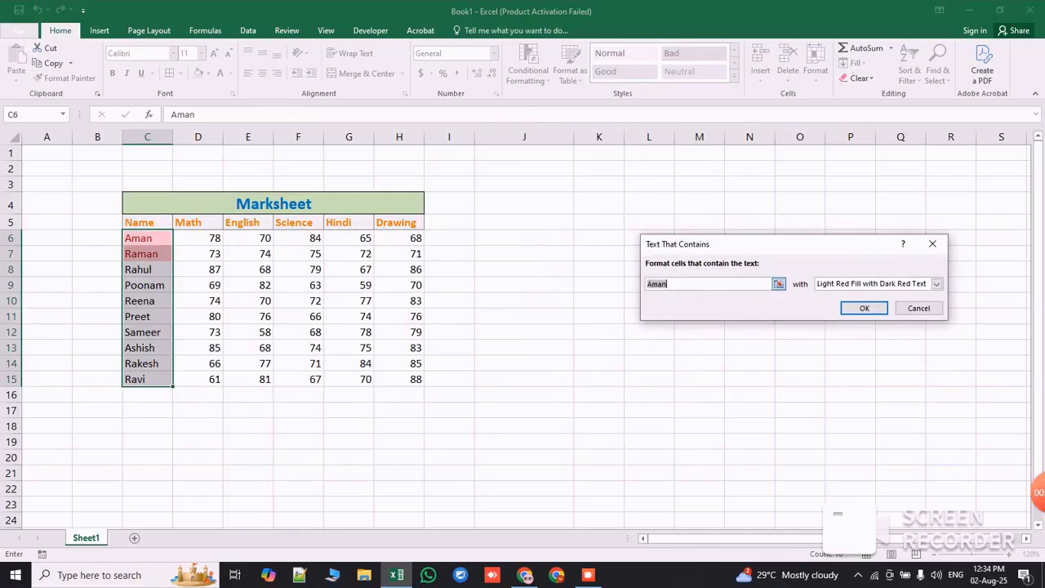
text(ravi)
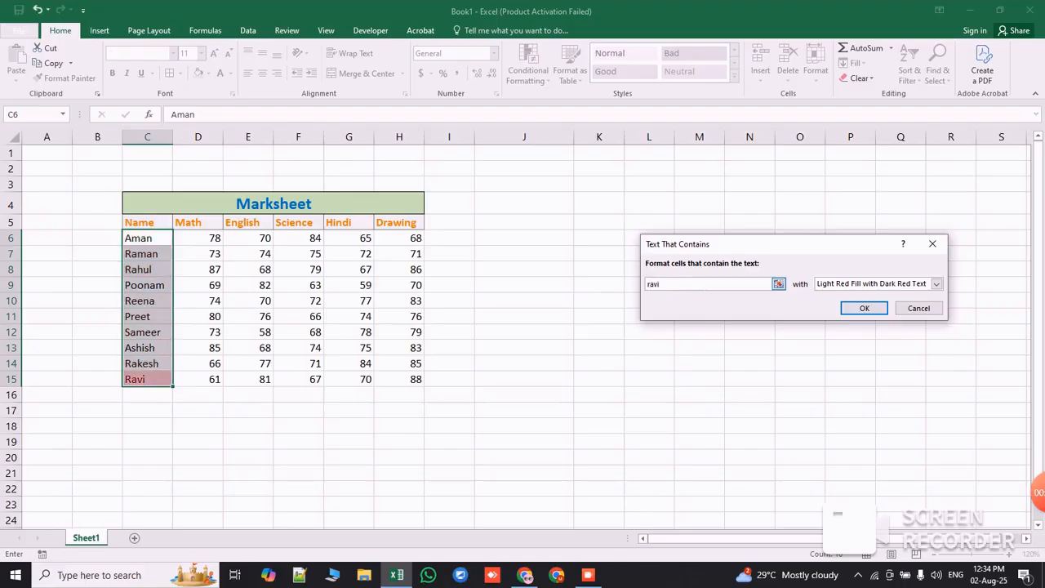
click(863, 307)
click(653, 379)
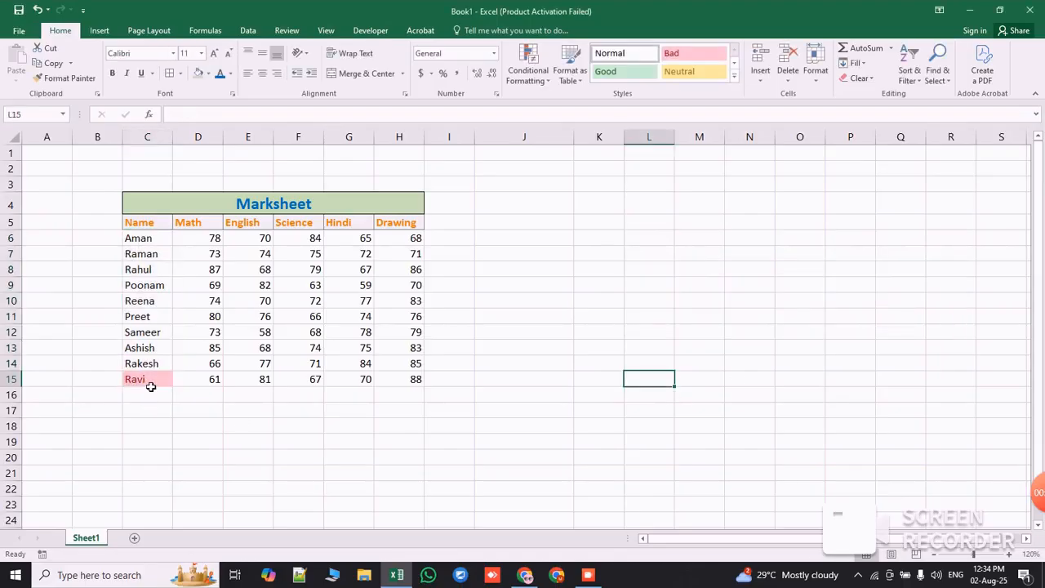
click(528, 65)
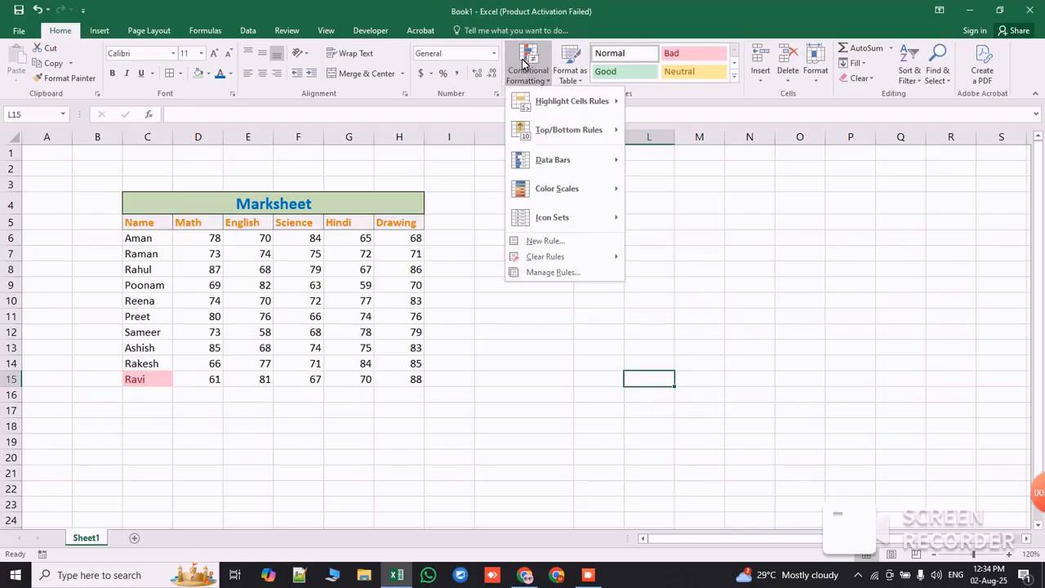
mouse_move(554, 100)
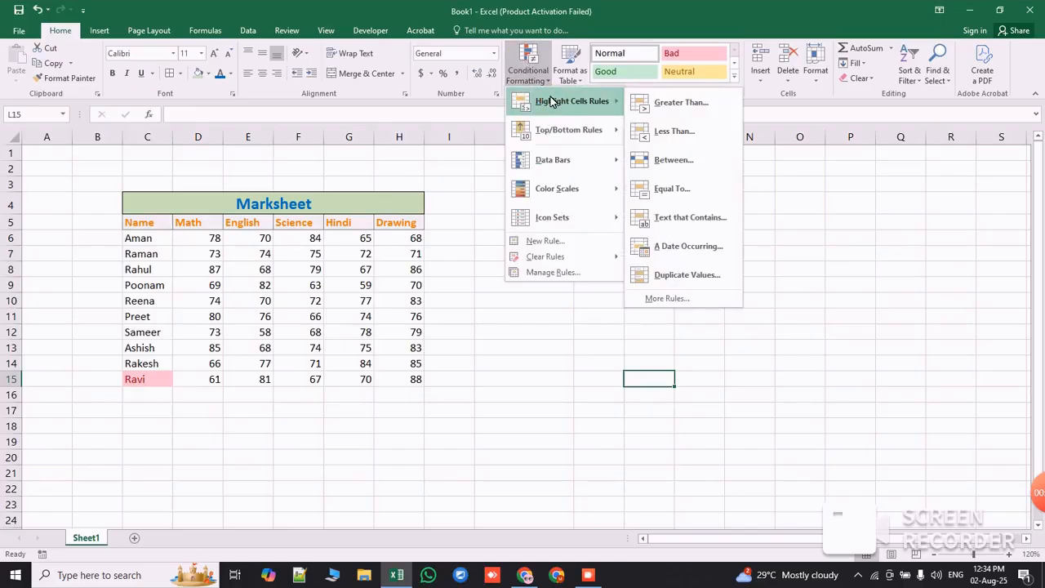
click(700, 251)
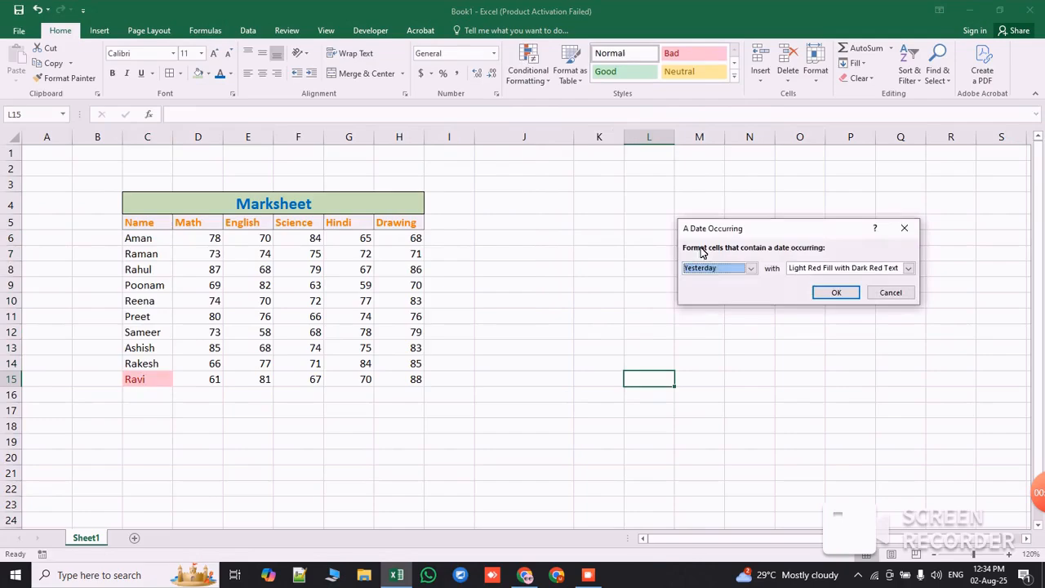
click(751, 268)
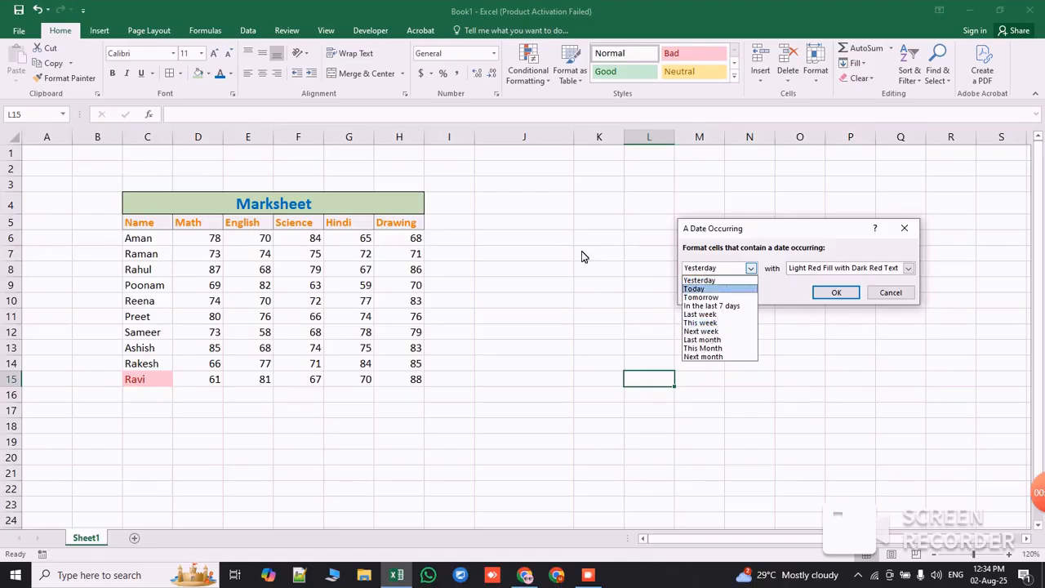
click(555, 237)
click(903, 228)
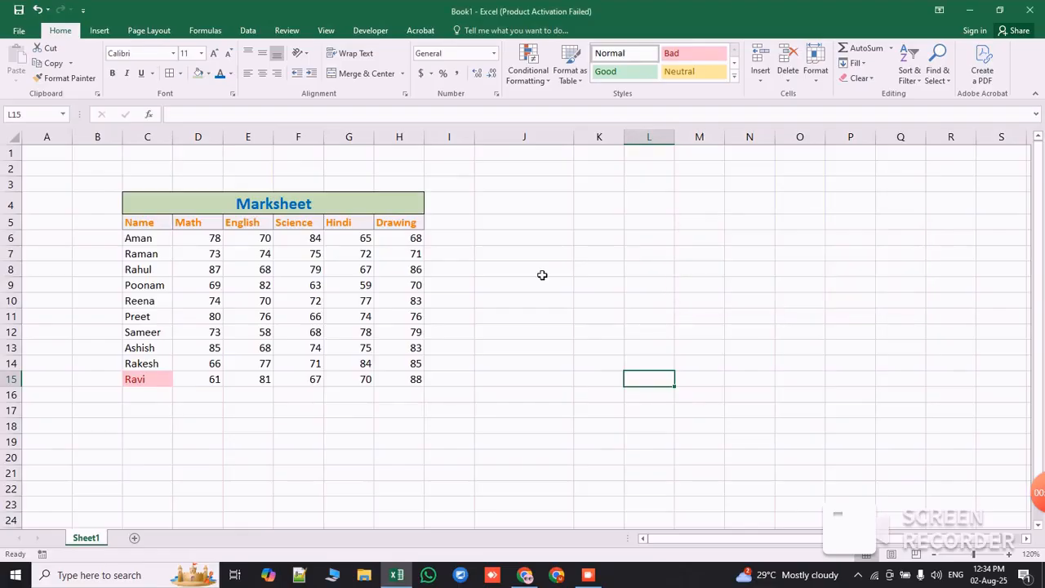
Step: Add an A Date Occurring rule for Today to H6:H15 with Light Red Fill with Dark Red Text
drag(392, 238, 394, 375)
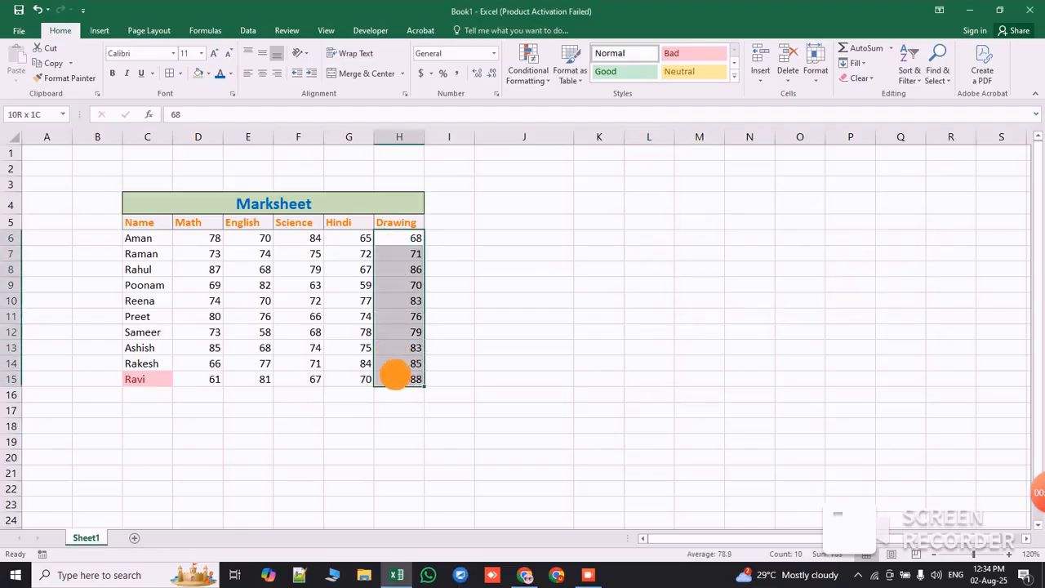
click(528, 69)
mouse_move(543, 115)
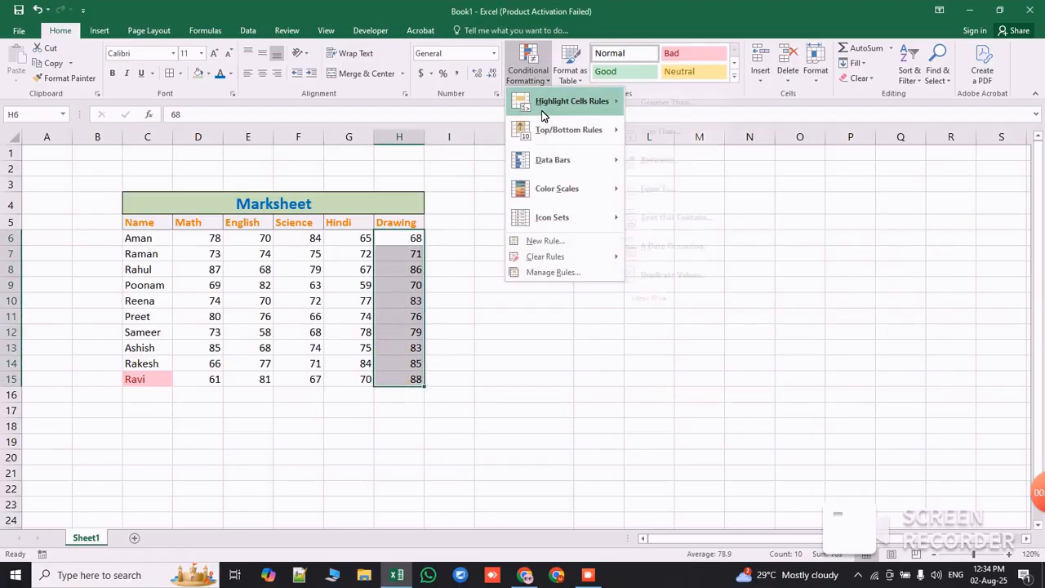
click(695, 247)
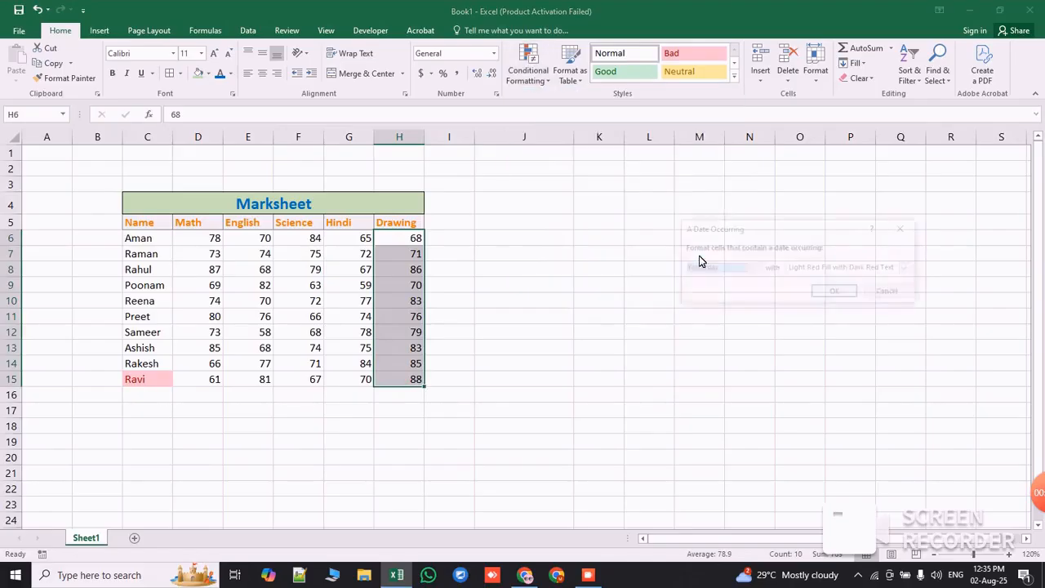
click(751, 270)
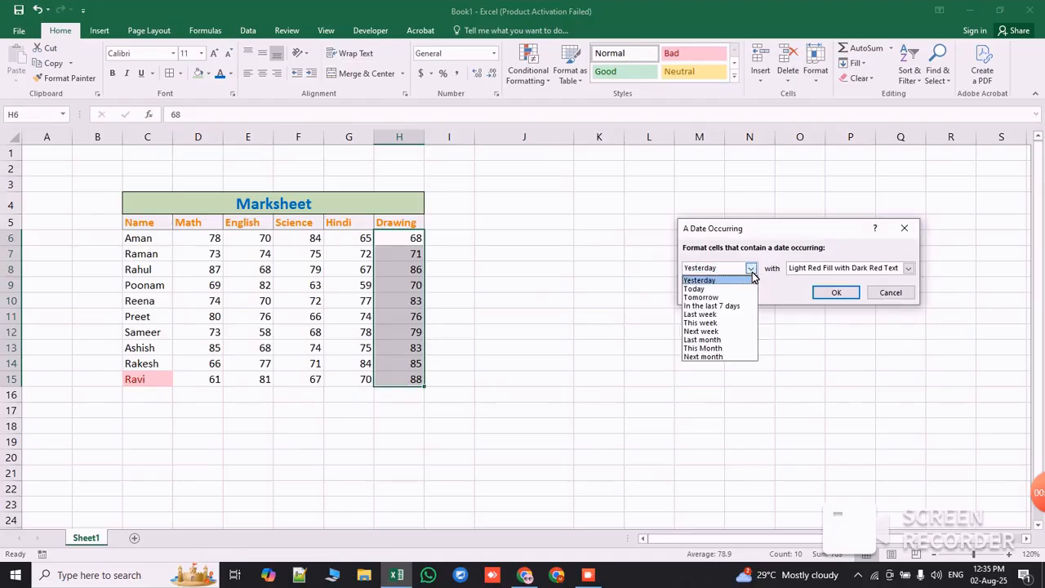
click(728, 288)
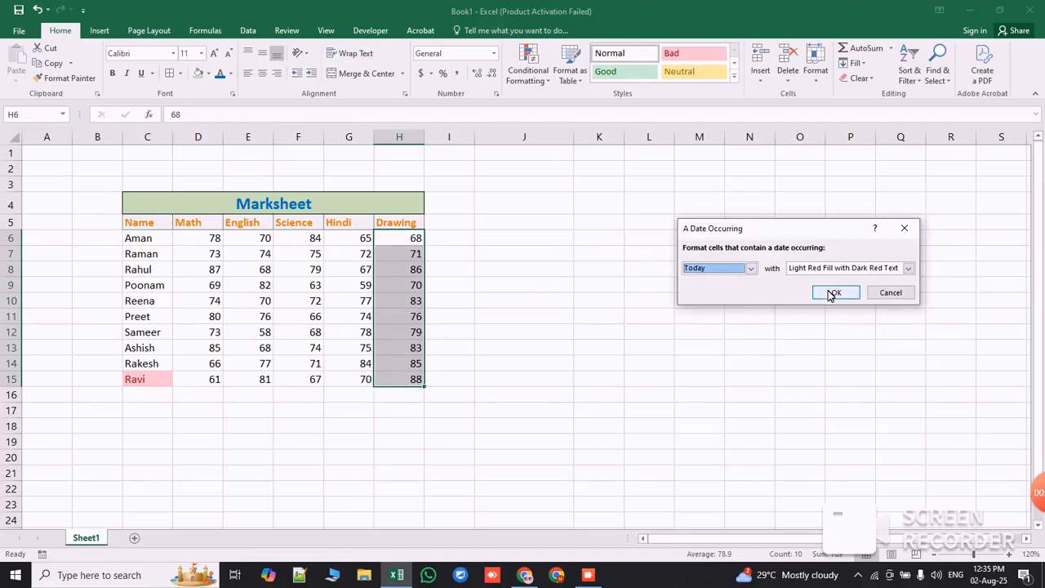
click(835, 292)
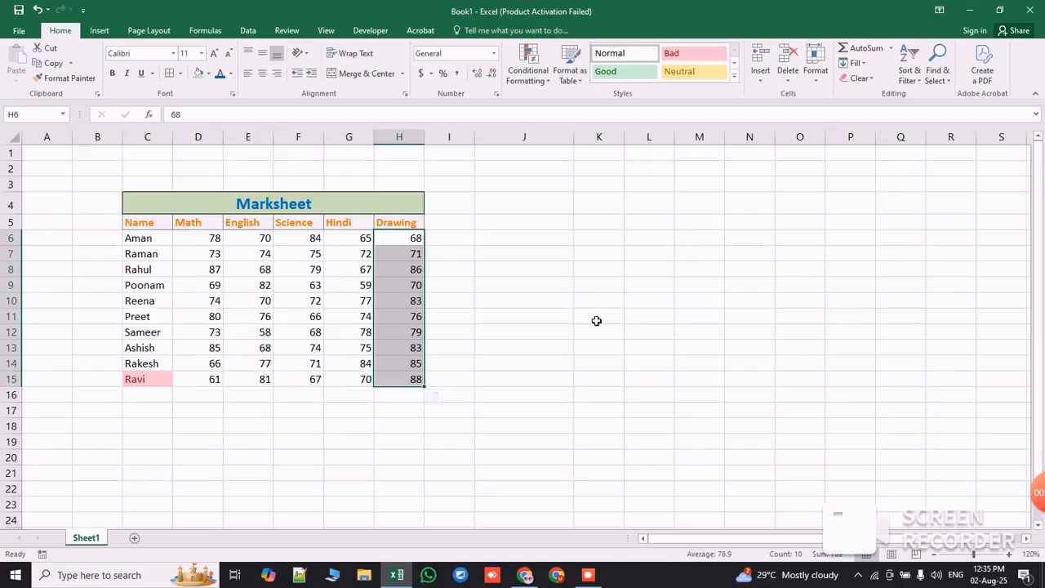
click(538, 287)
click(531, 61)
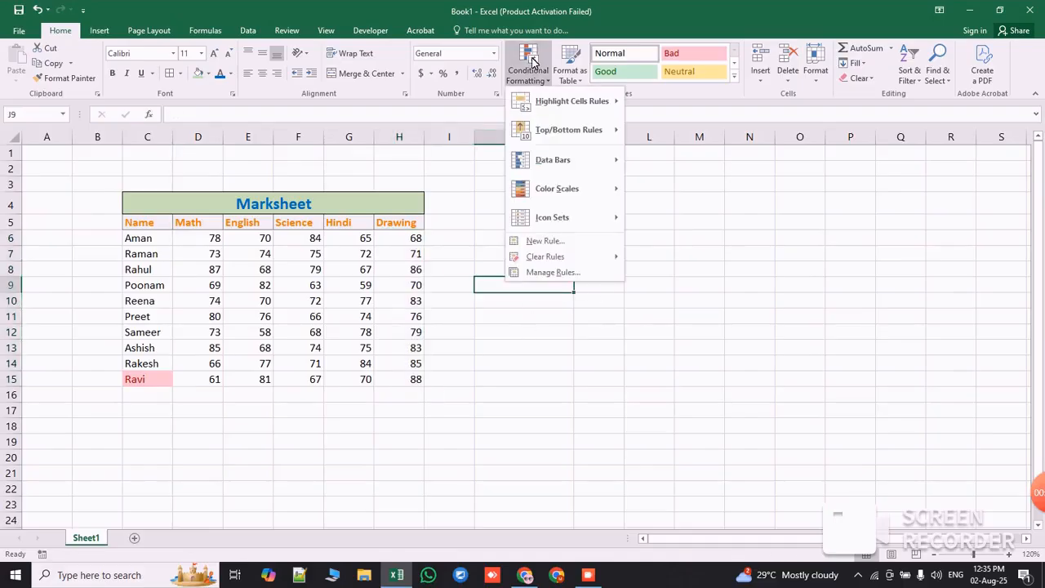
mouse_move(568, 111)
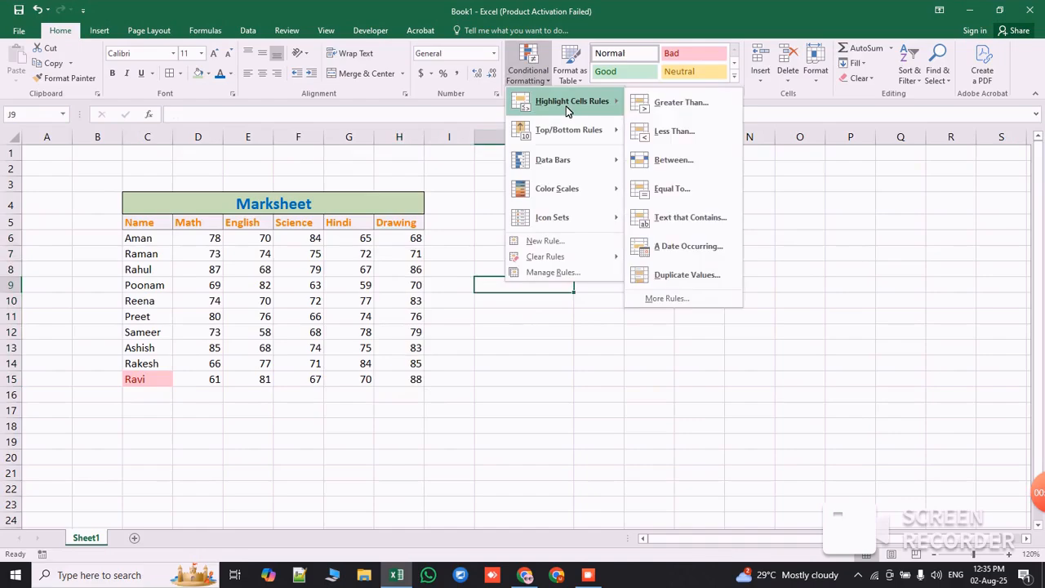
click(536, 432)
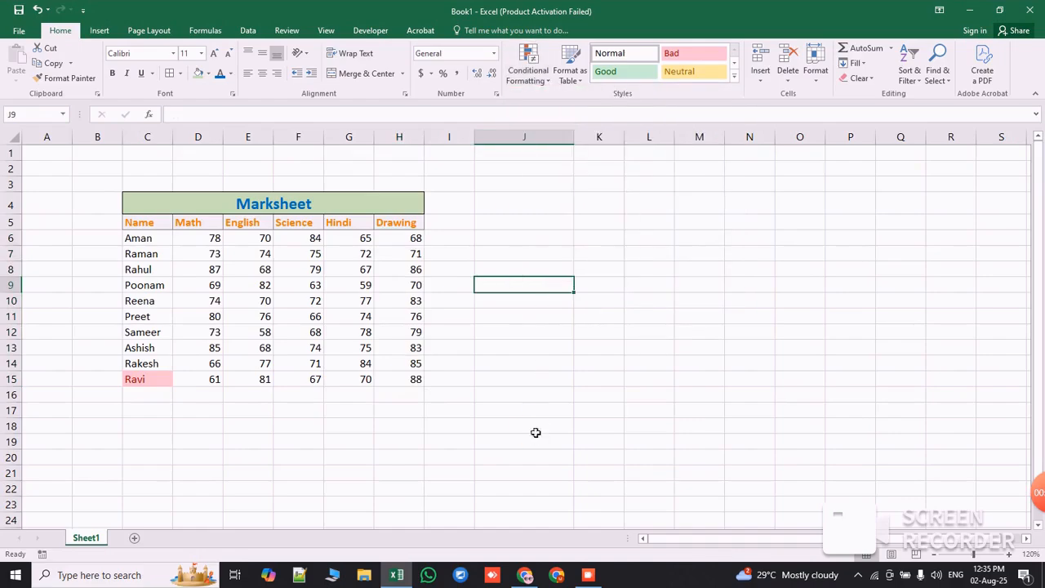
click(535, 75)
mouse_move(547, 101)
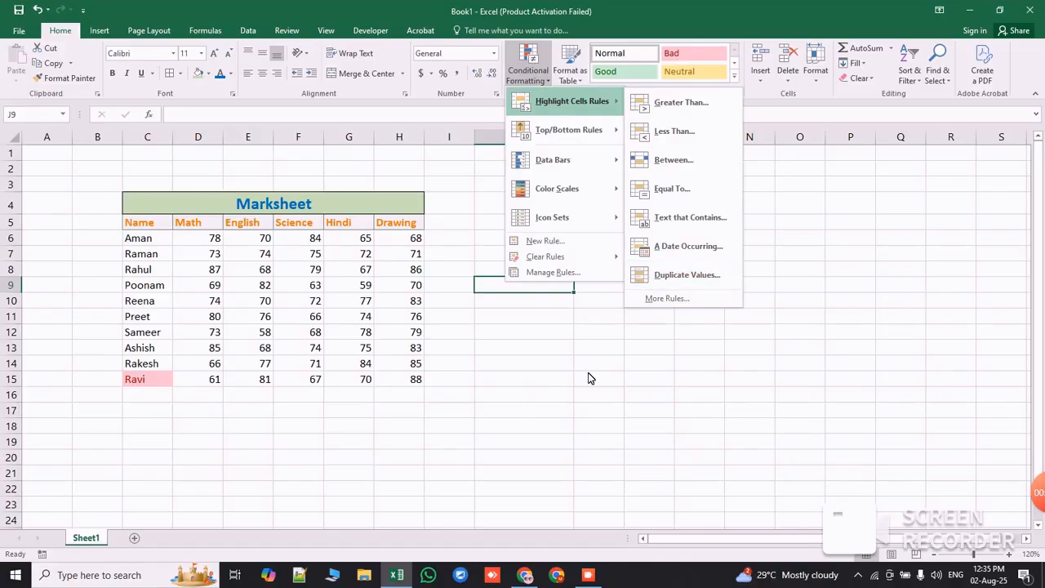
click(541, 380)
Step: Highlight duplicate Drawing marks in H6:H15 with Light Red Fill with Dark Red Text
drag(402, 237, 408, 375)
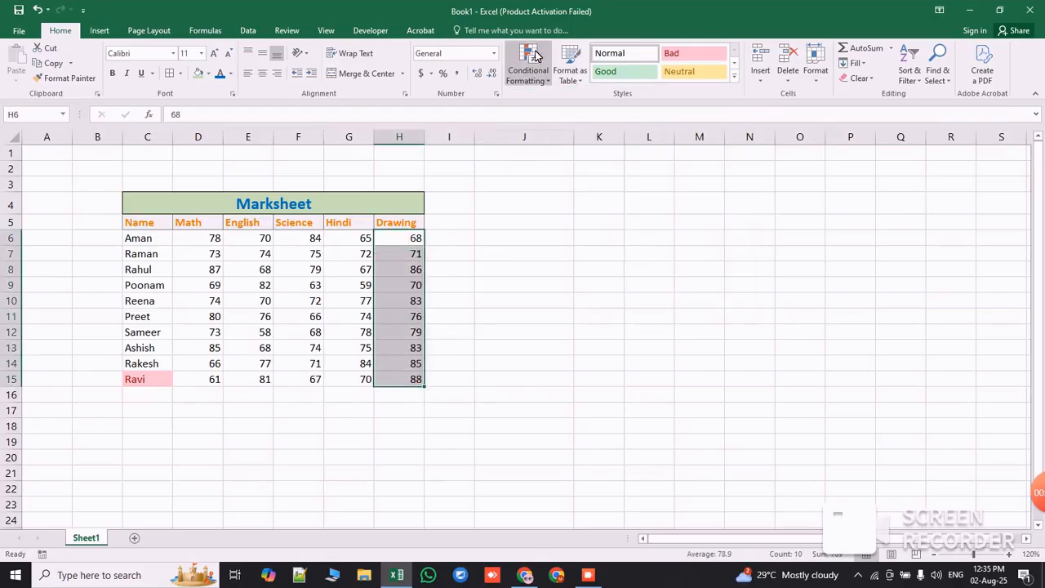
click(535, 55)
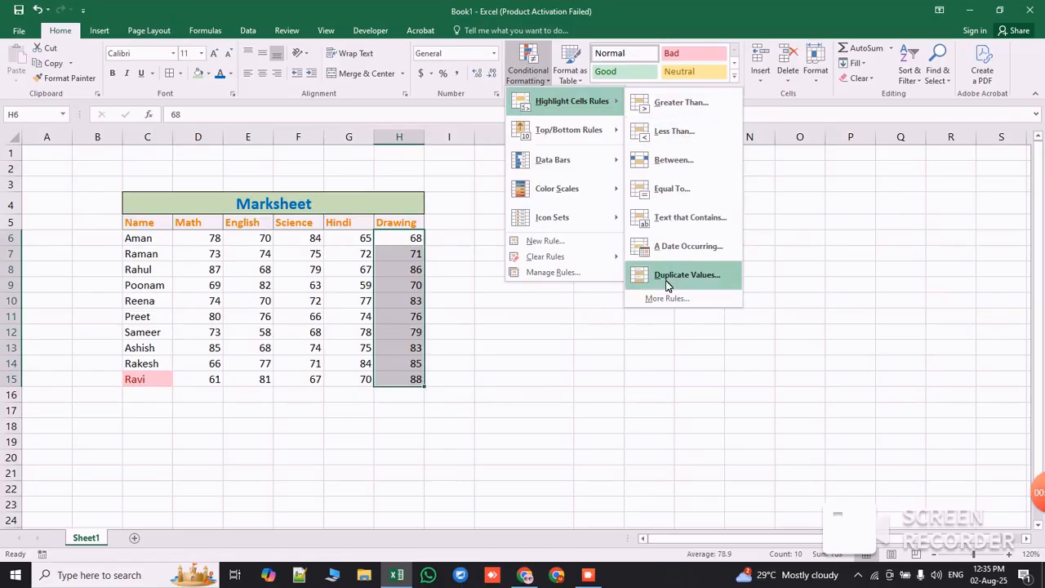
click(667, 280)
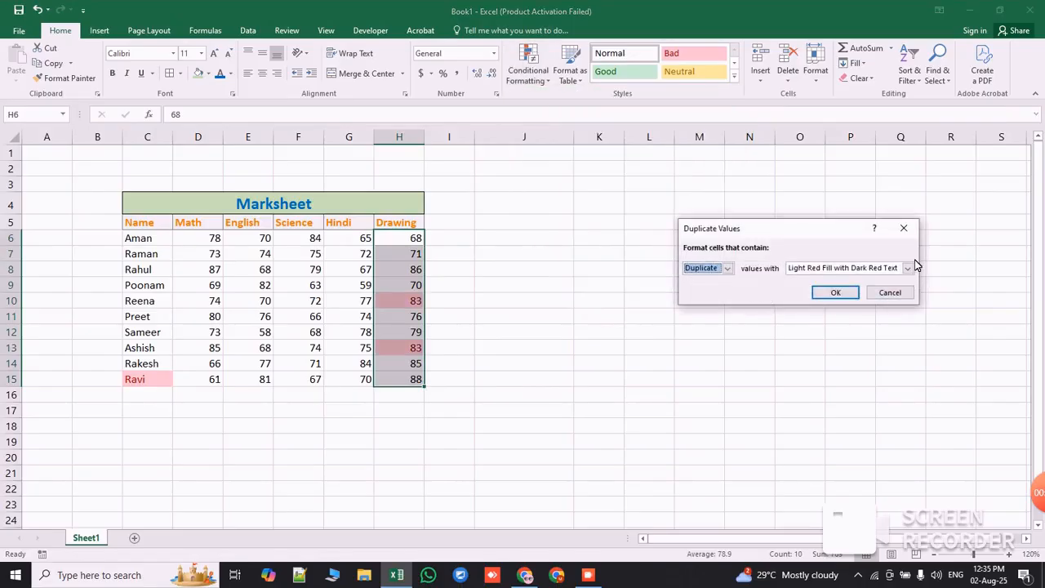
click(836, 296)
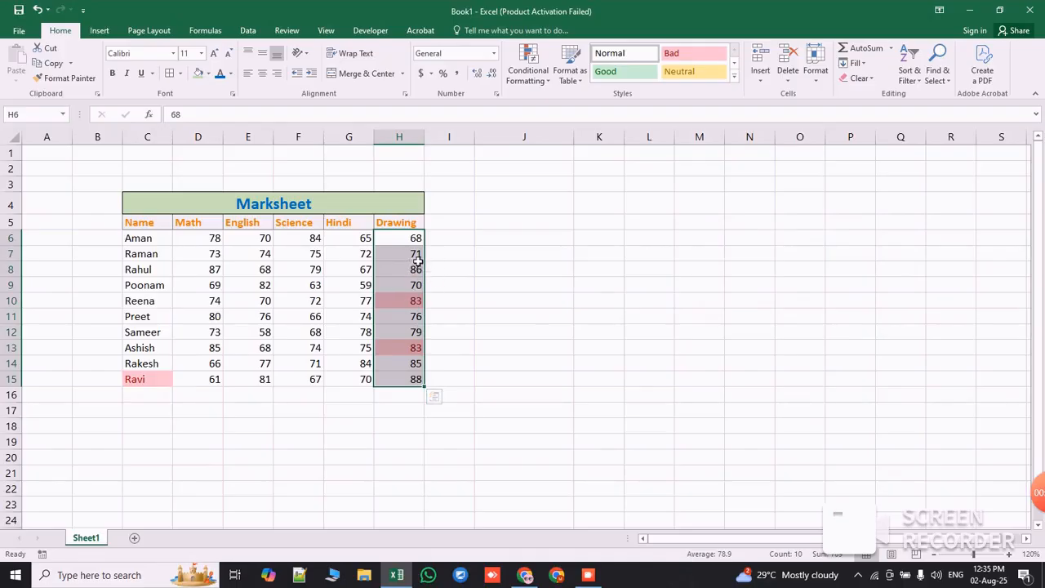
click(555, 311)
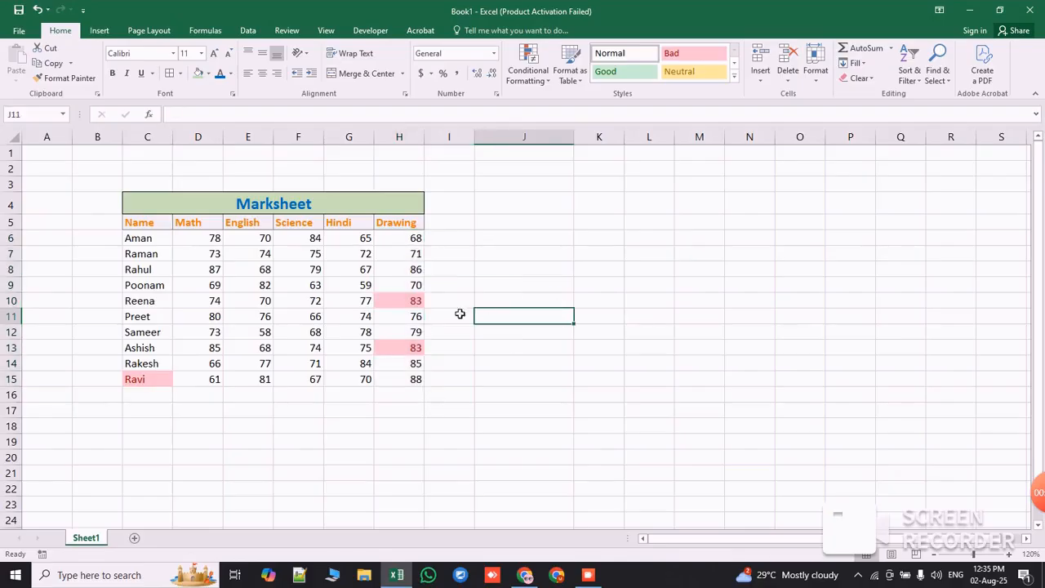
Step: Change the Drawing mark in cell H7 to 70
click(402, 258)
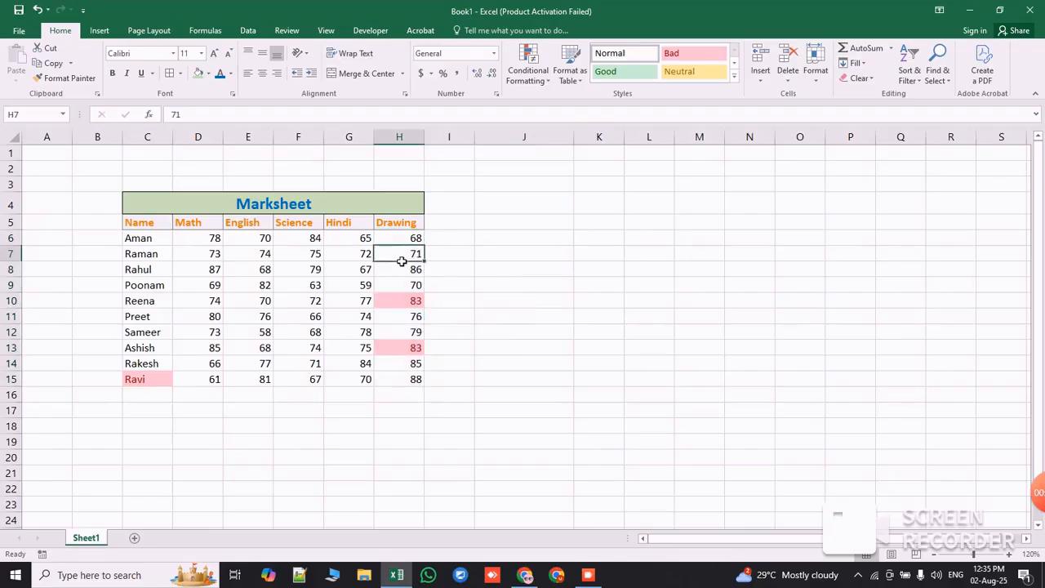
double_click(400, 257)
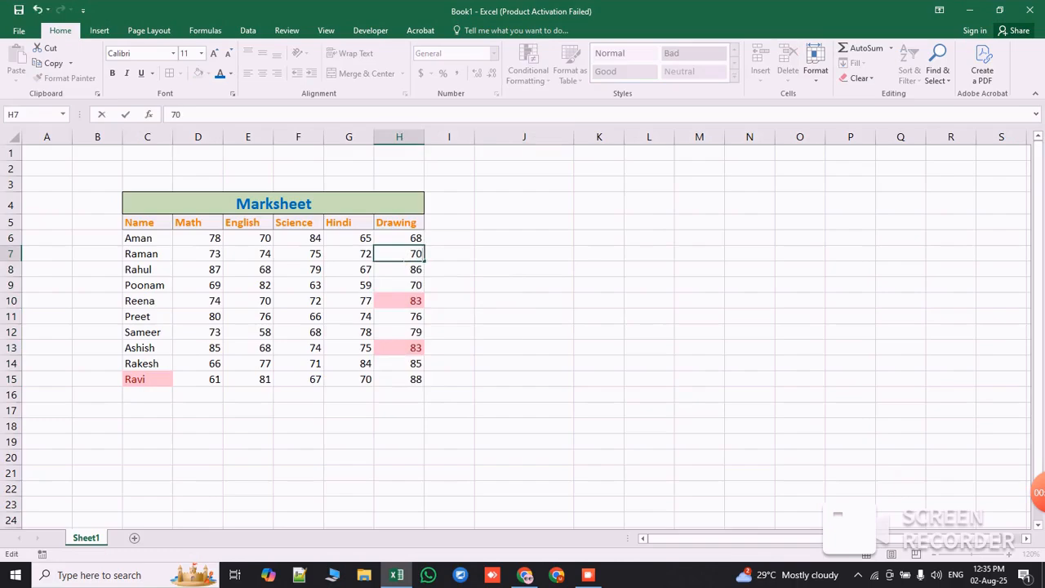
click(517, 266)
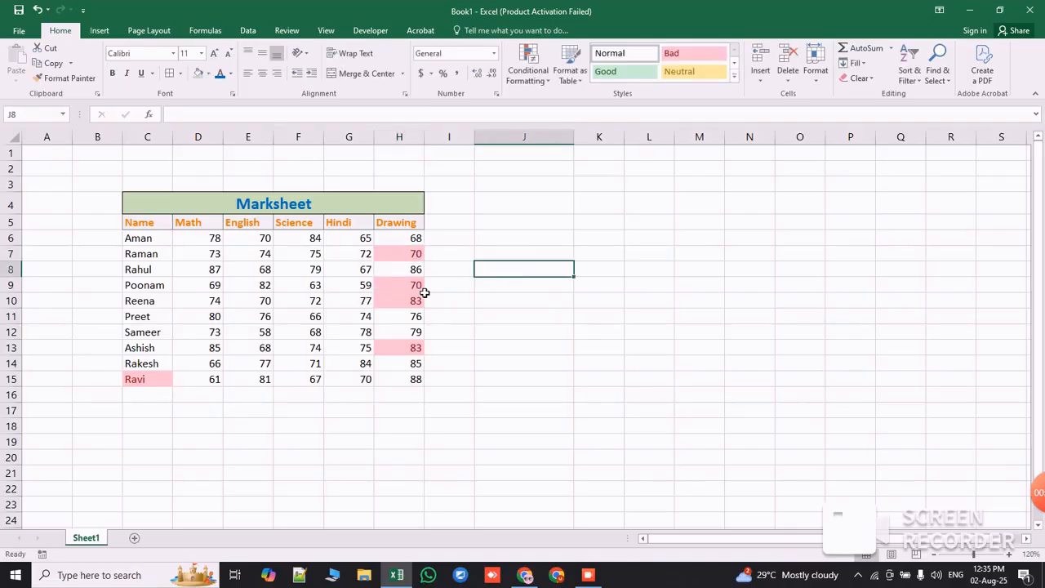
Step: Clear the conditional formatting rules from the marksheet data in C6:H15
drag(157, 242, 392, 388)
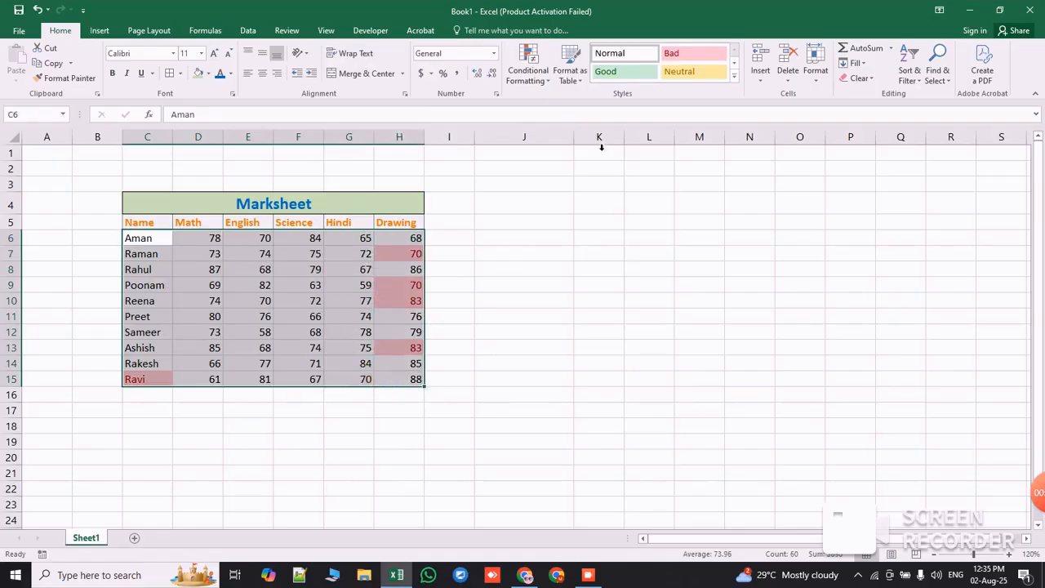
click(528, 70)
mouse_move(564, 257)
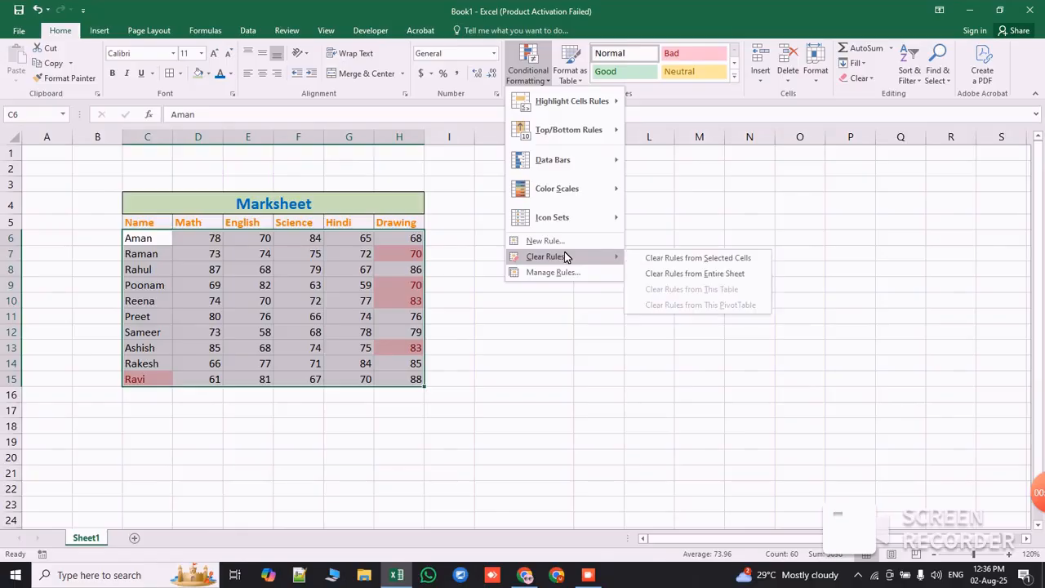
click(653, 269)
click(548, 333)
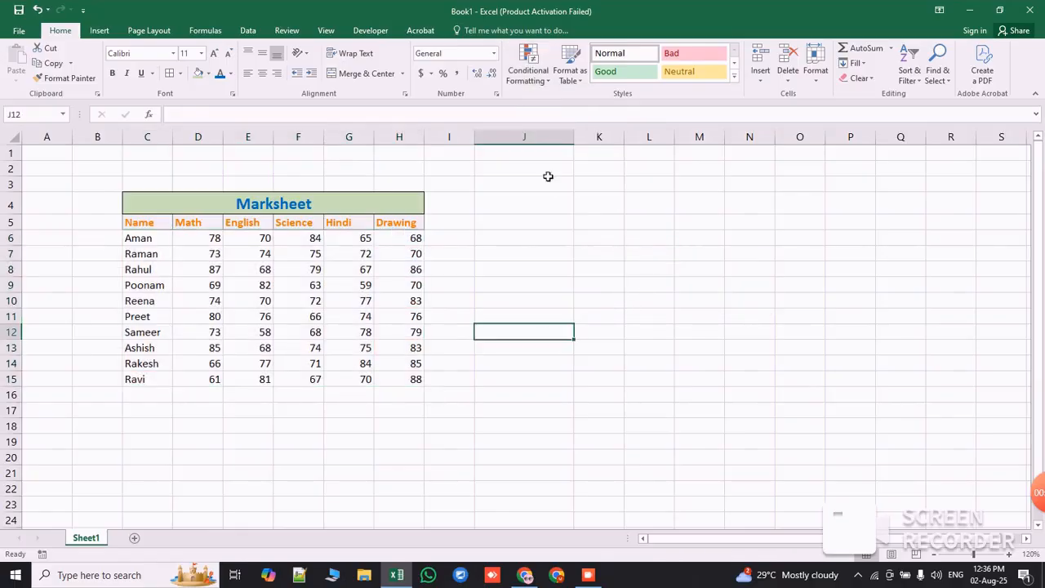
click(531, 74)
mouse_move(548, 144)
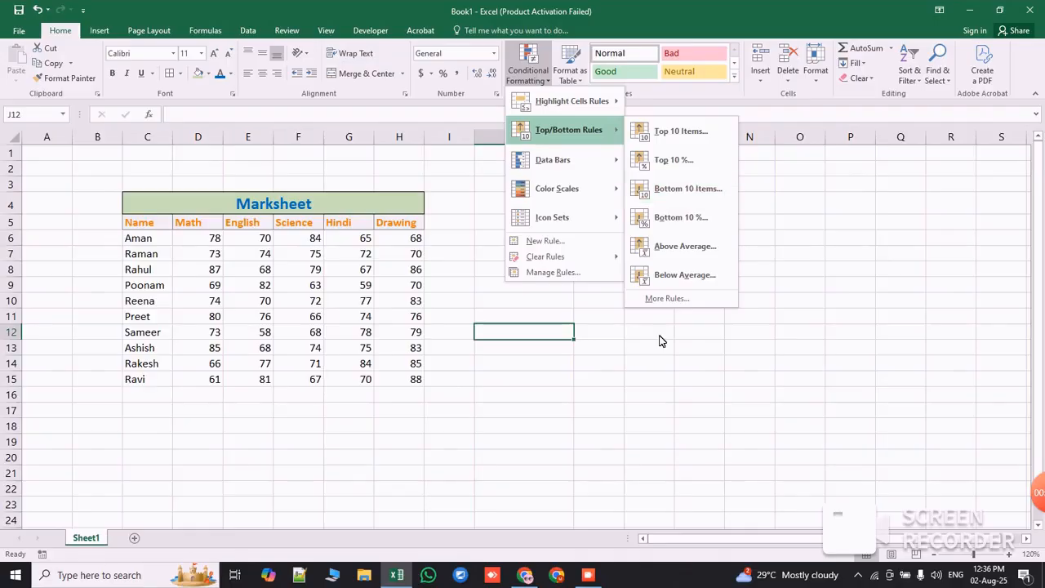
click(641, 370)
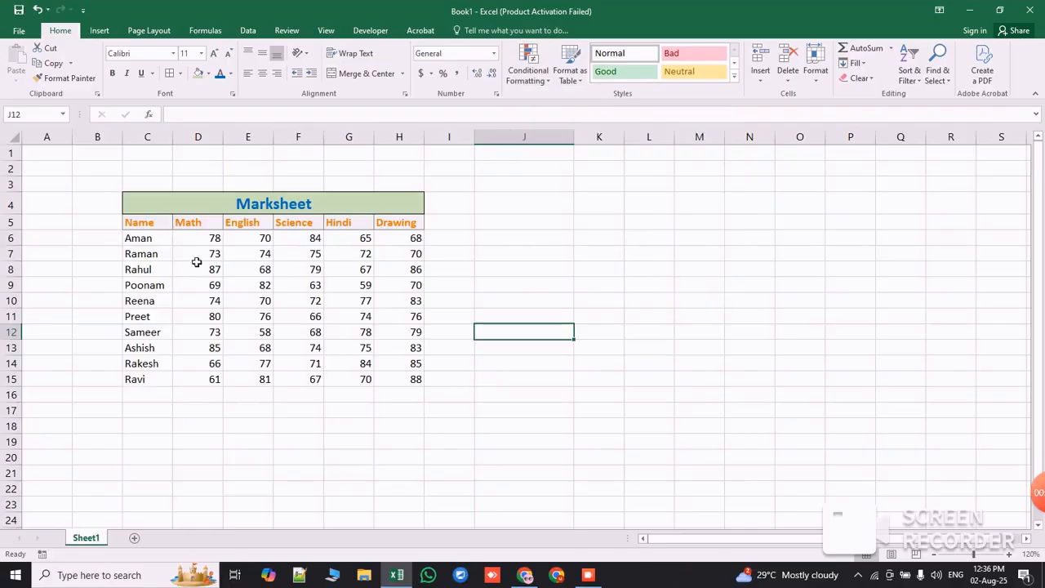
Step: Highlight the top 10 items among the marks in E6:H15 with Light Red Fill with Dark Red Text
drag(256, 245, 412, 381)
click(532, 67)
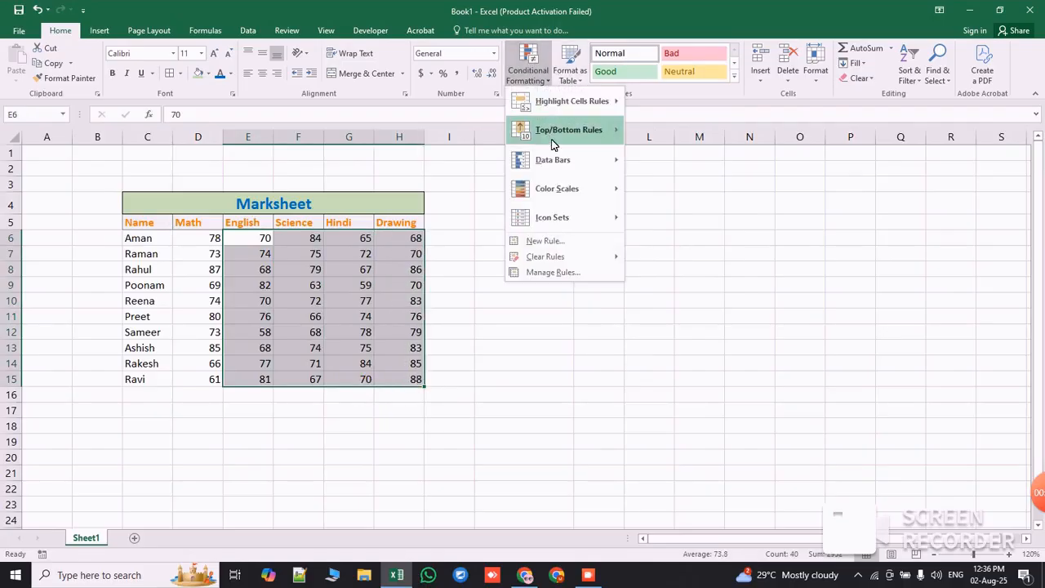
click(679, 131)
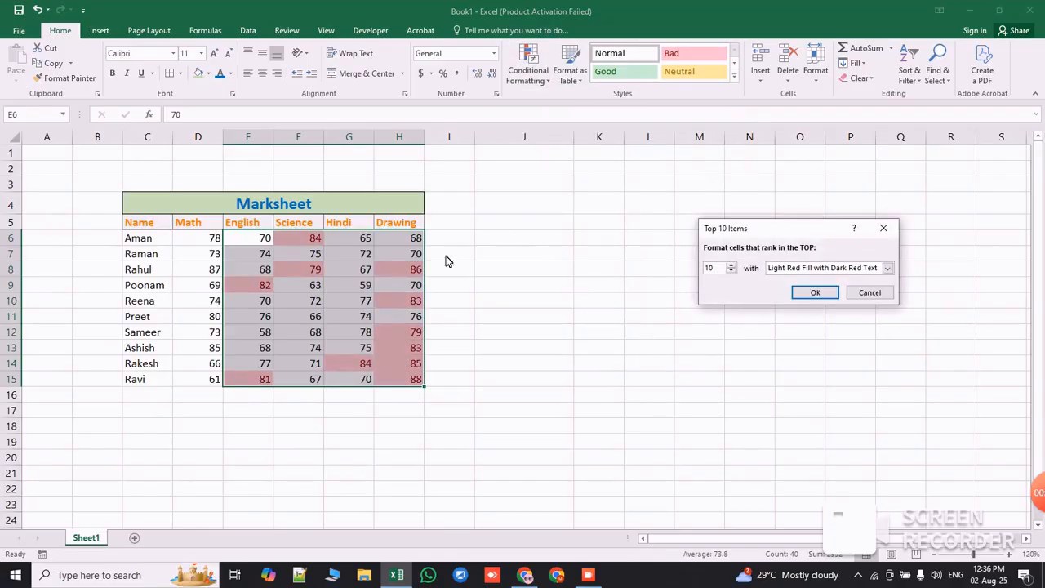
click(809, 294)
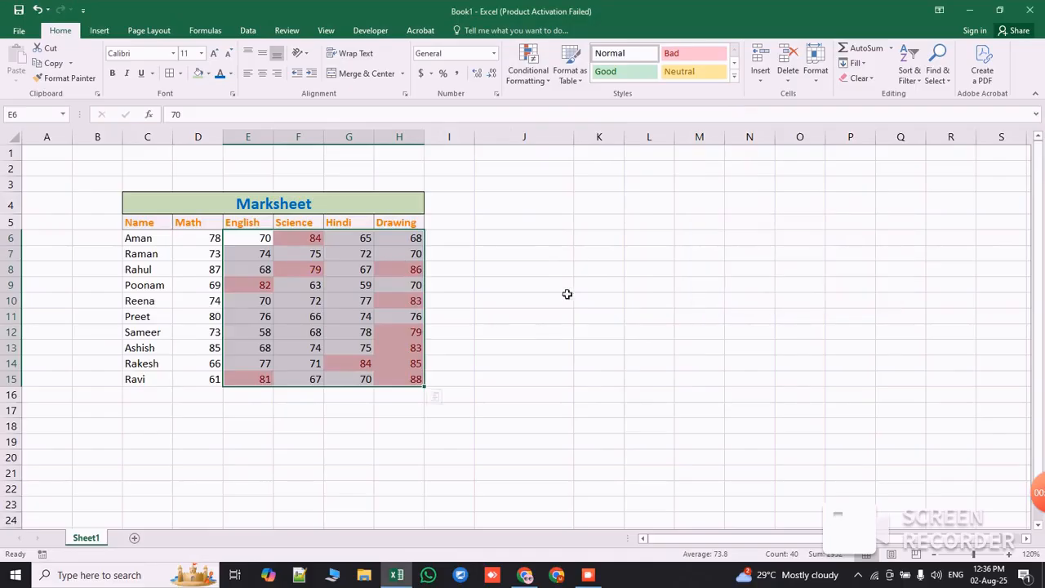
click(565, 297)
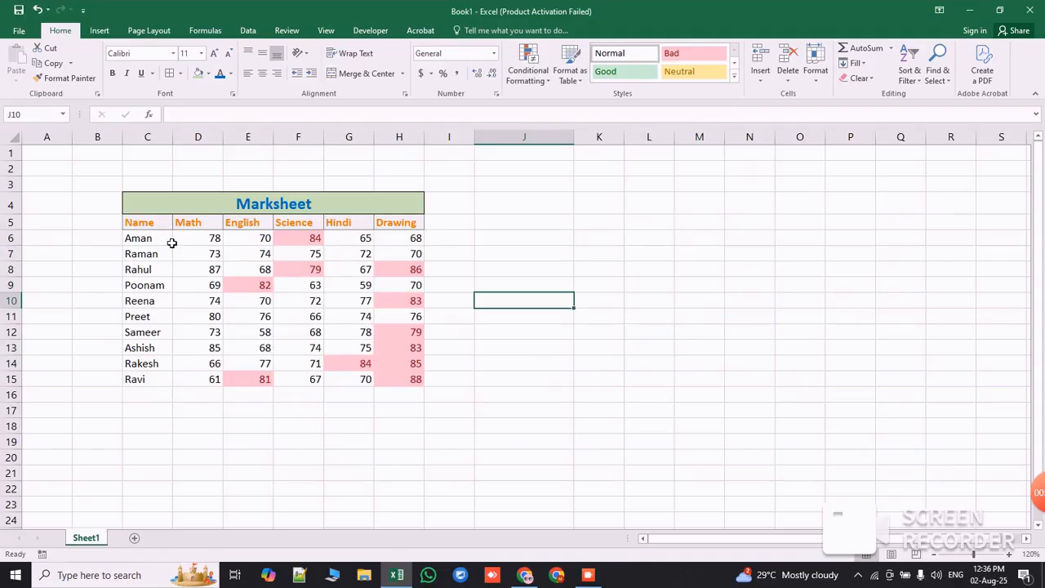
Step: Clear the top 10 items rule from the selected marks in D6:H15
drag(191, 240, 410, 375)
click(527, 66)
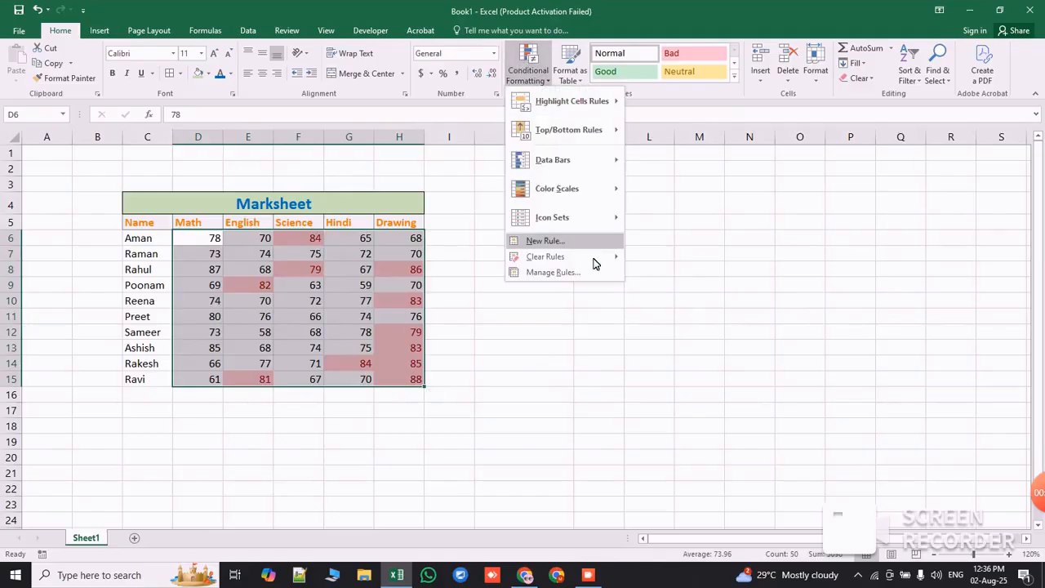
mouse_move(579, 257)
click(646, 261)
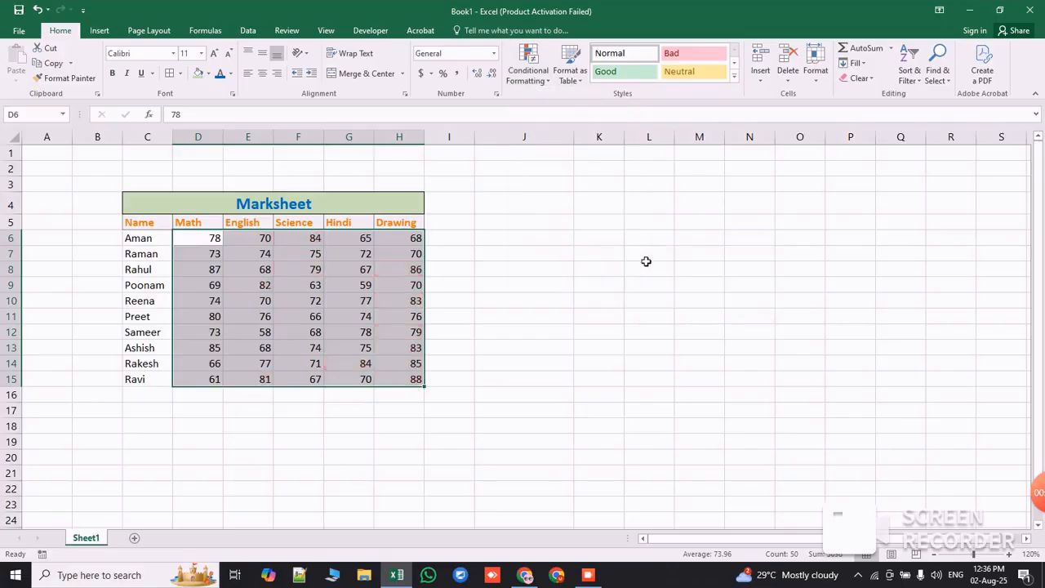
click(580, 353)
Step: Highlight the bottom 10 items among the marks in D6:H15 with Light Red Fill with Dark Red Text
drag(198, 243, 400, 381)
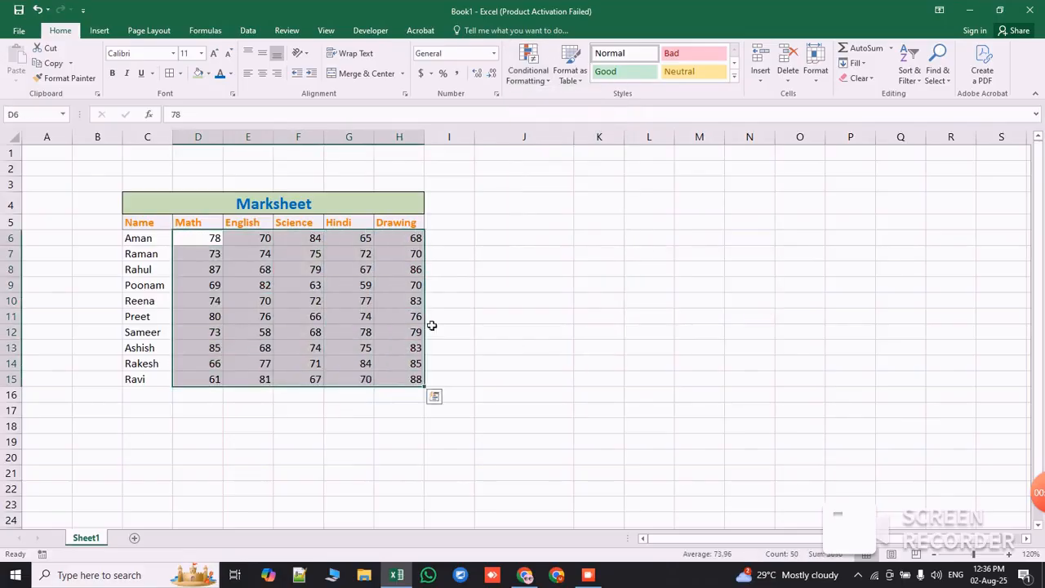
click(519, 88)
mouse_move(576, 137)
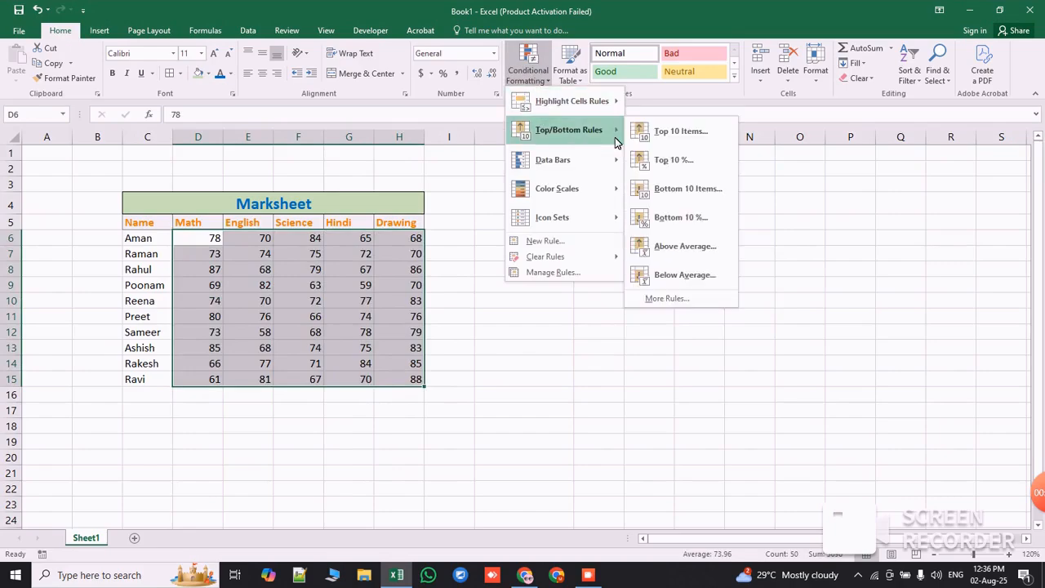
click(682, 189)
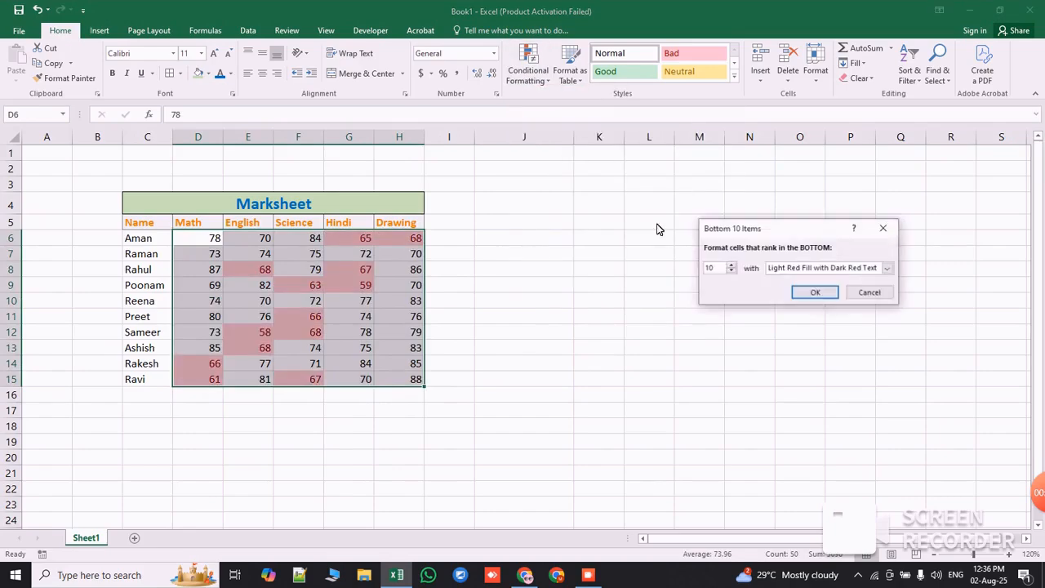
click(826, 298)
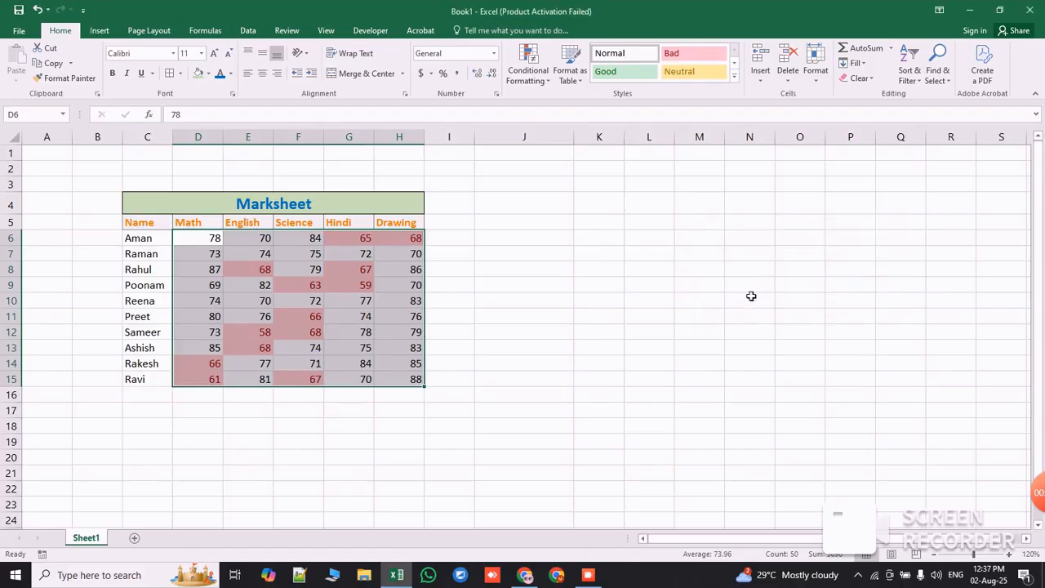
click(555, 349)
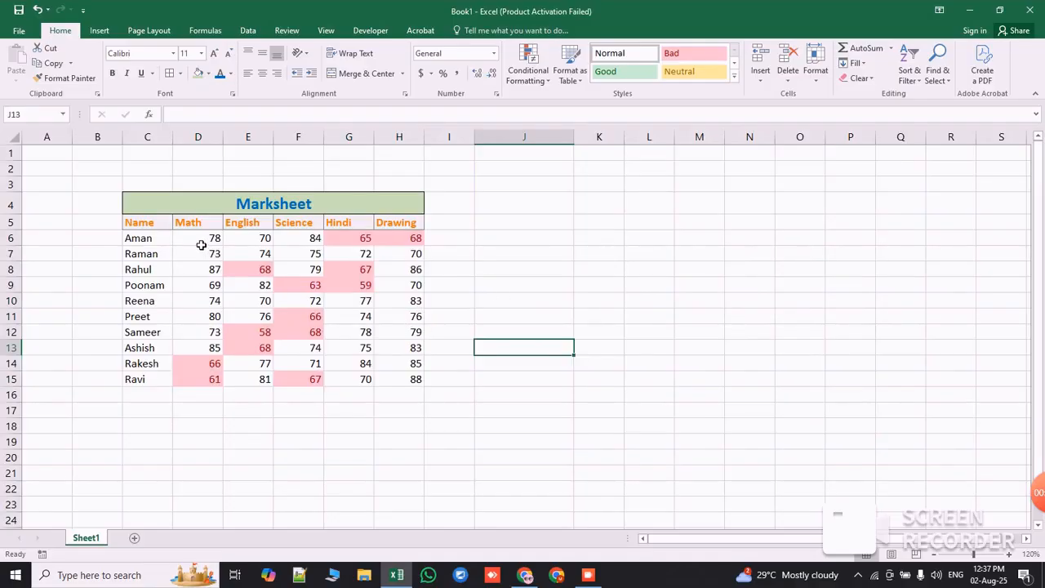
Step: Clear the bottom 10 items rule from the selected marks in D6:H15
mouse_move(201, 245)
mouse_down()
mouse_move(195, 326)
mouse_move(307, 373)
mouse_move(395, 371)
mouse_move(395, 382)
mouse_up()
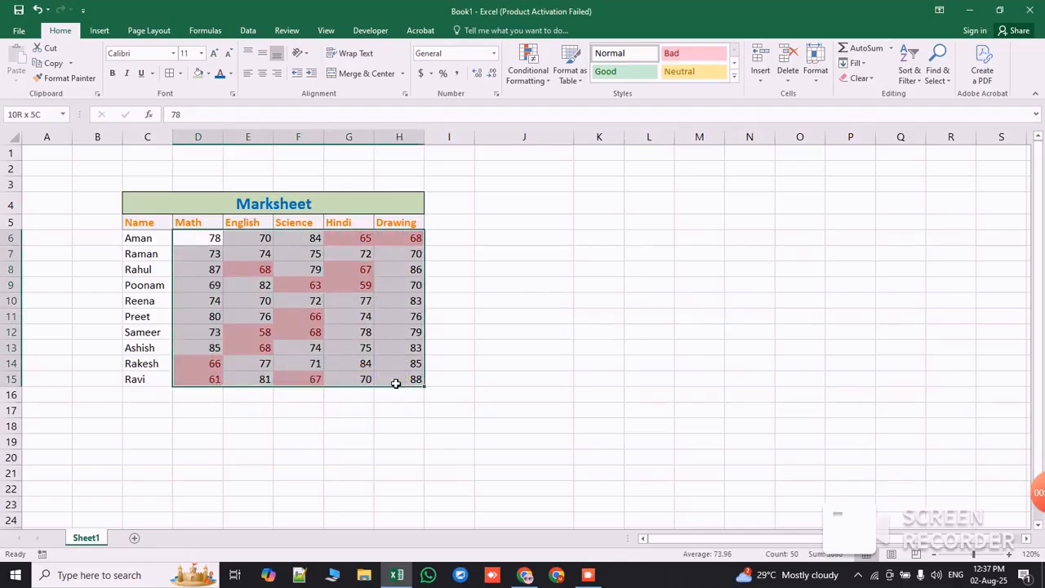
click(528, 69)
mouse_move(549, 258)
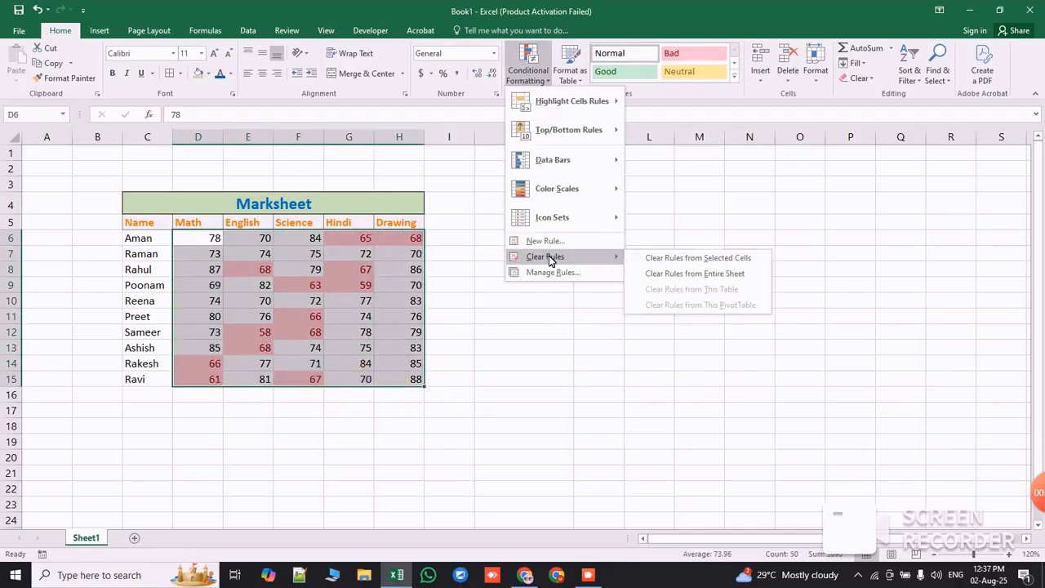
click(679, 258)
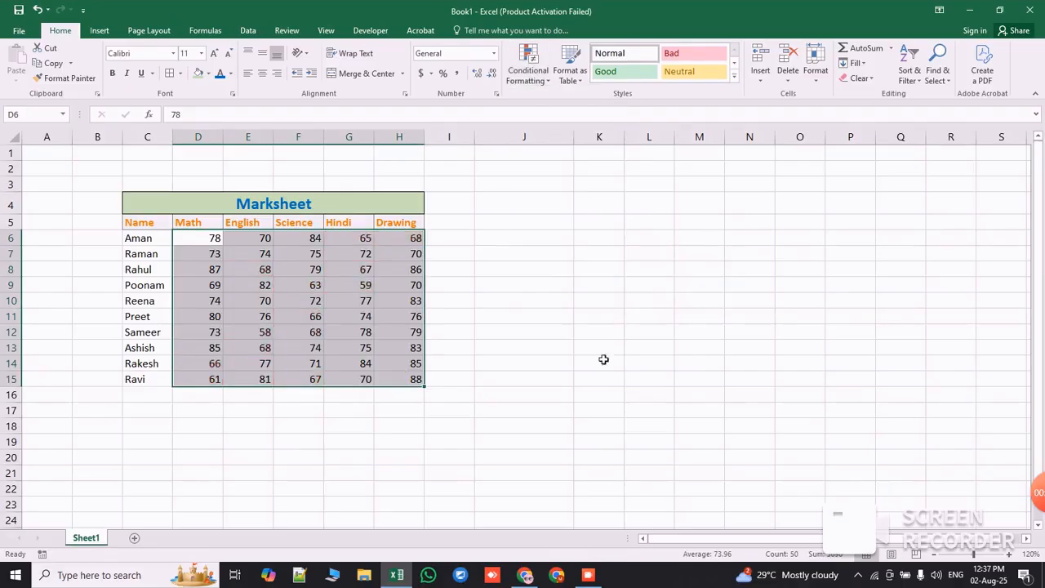
click(600, 349)
click(528, 64)
mouse_move(548, 130)
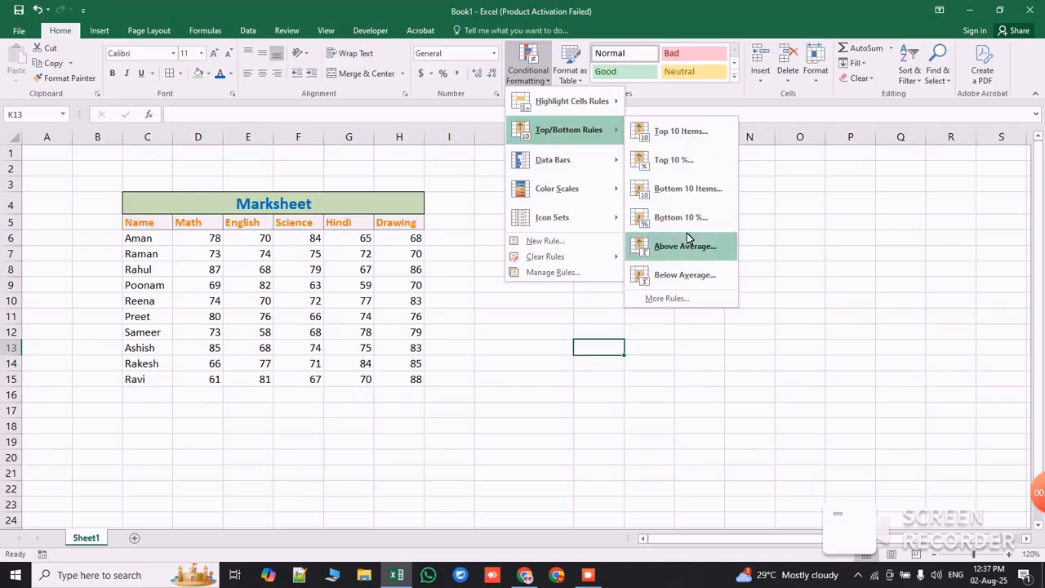
click(514, 320)
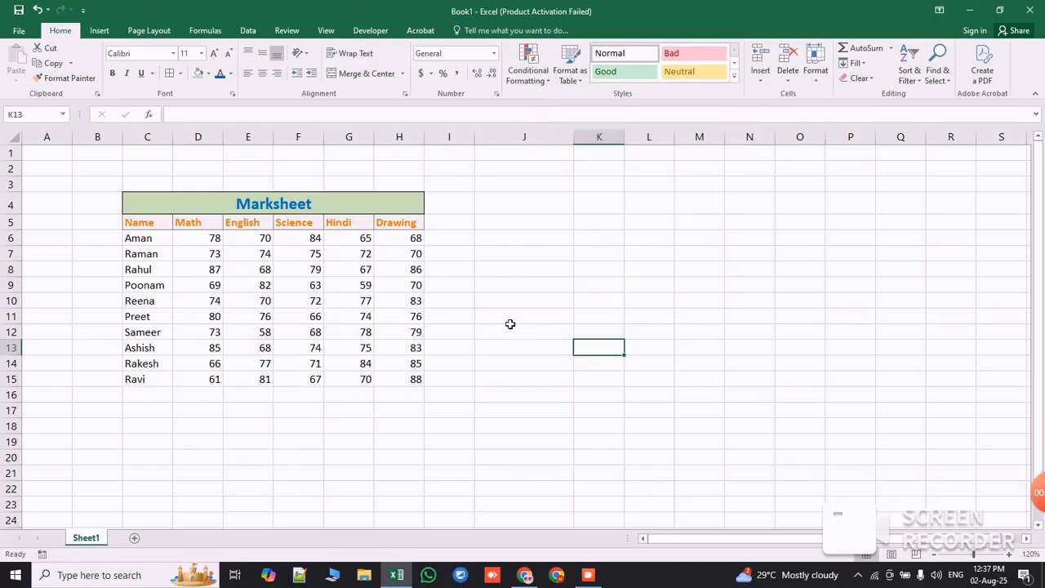
Step: Highlight the top 10% of the marks in D6:H15 with Light Red Fill with Dark Red Text
mouse_move(204, 238)
mouse_down()
mouse_move(201, 272)
mouse_move(378, 378)
mouse_up()
click(527, 67)
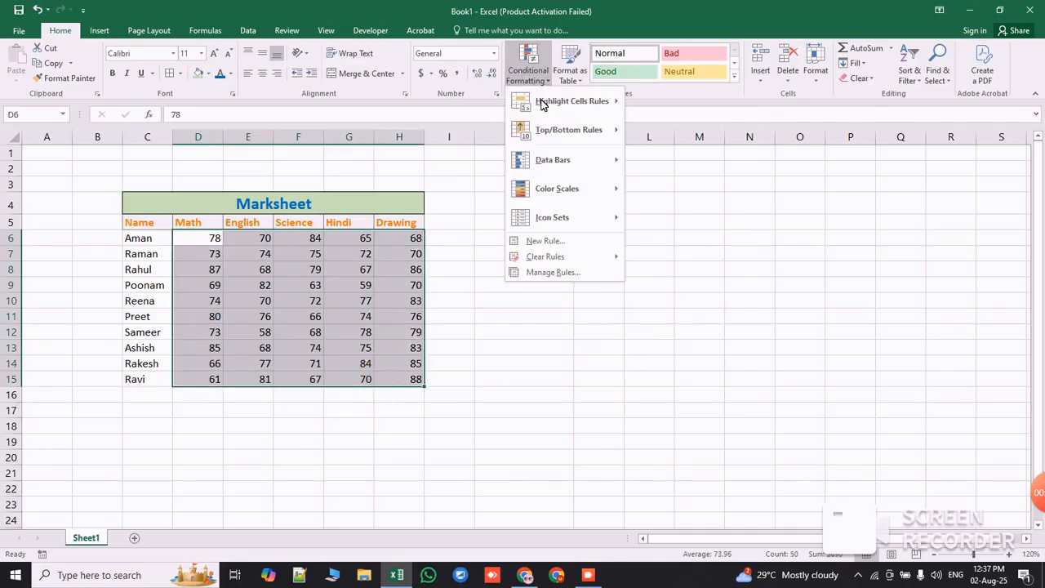
mouse_move(561, 144)
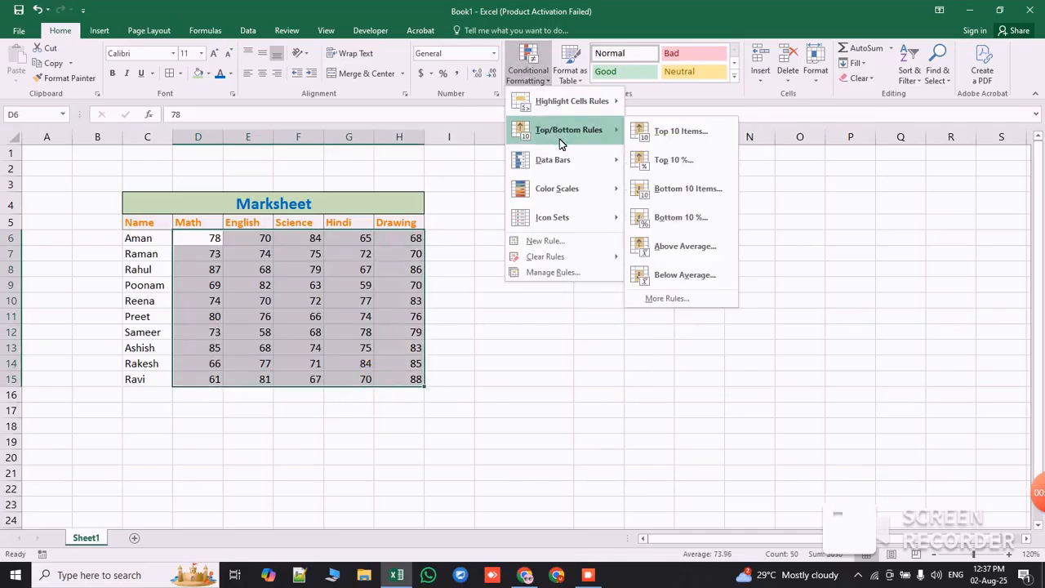
click(676, 162)
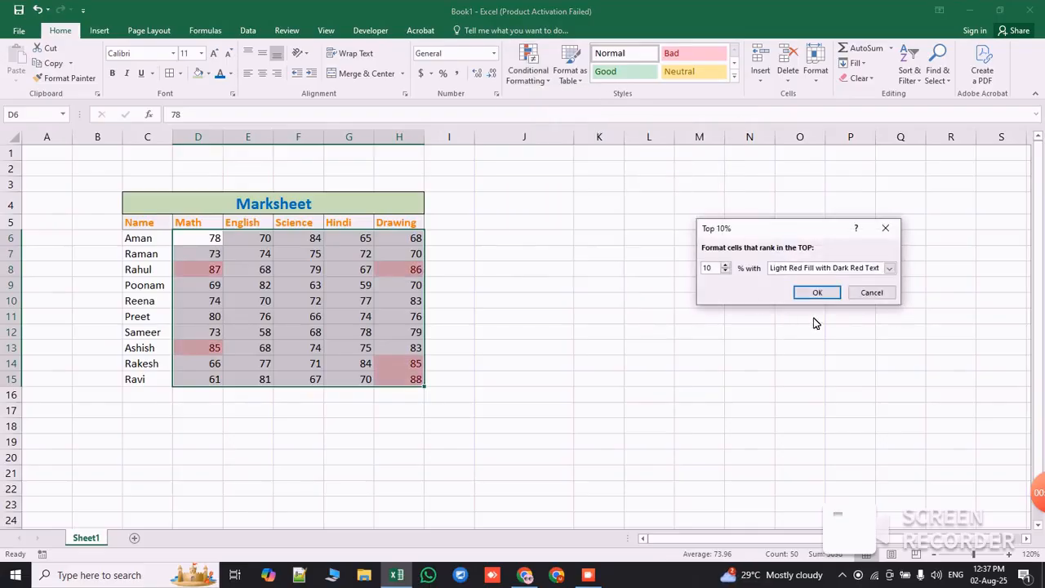
click(818, 293)
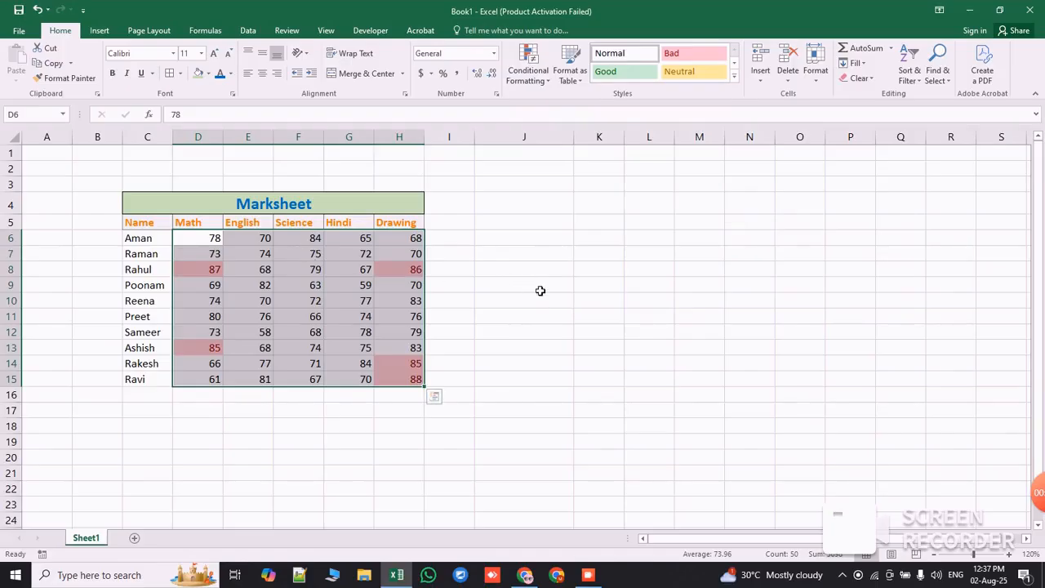
click(540, 291)
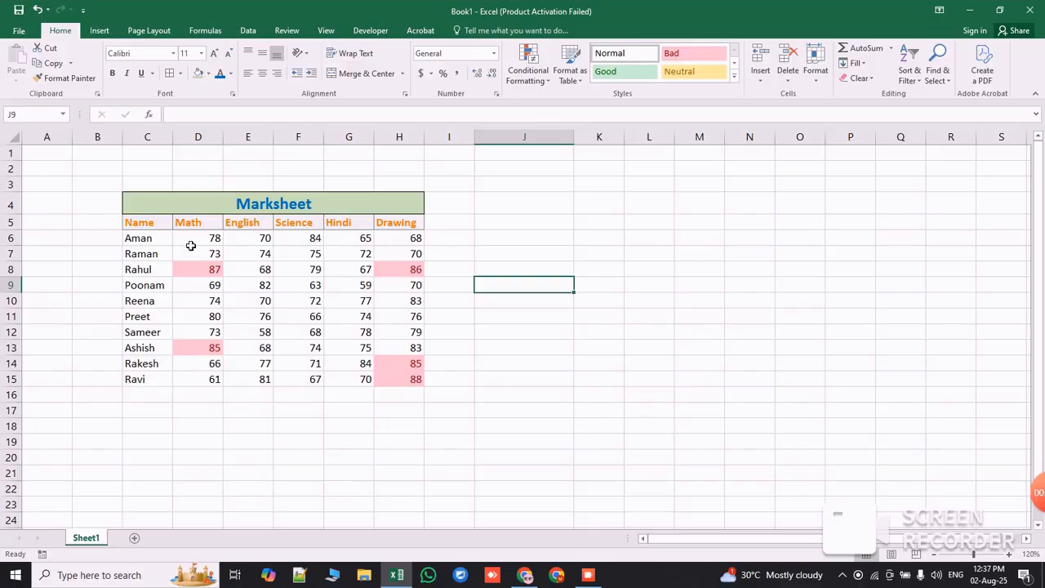
Step: Clear the top 10% rule from the selected marks in D6:H15
drag(188, 241, 412, 379)
click(528, 67)
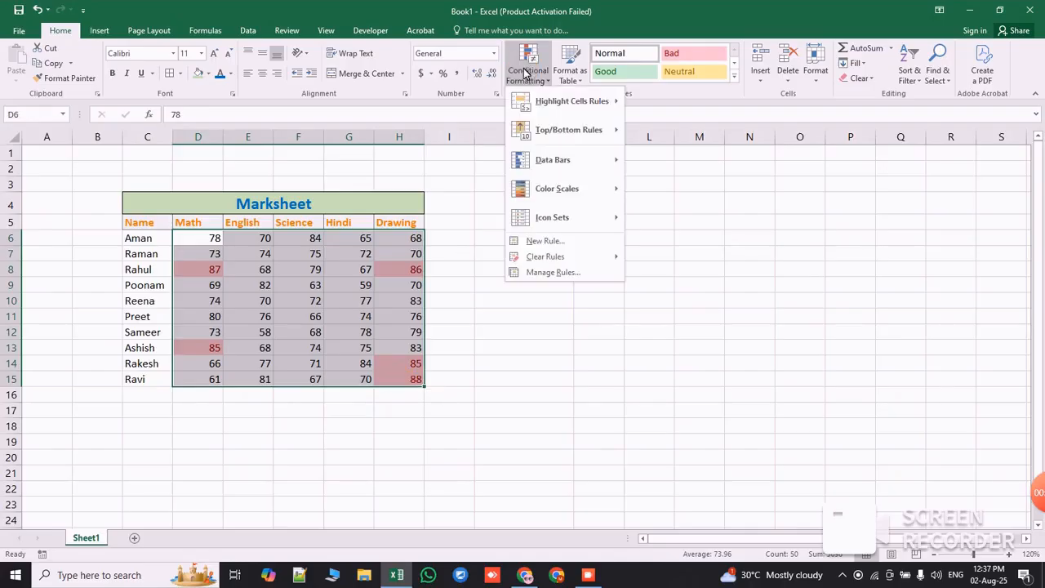
mouse_move(566, 258)
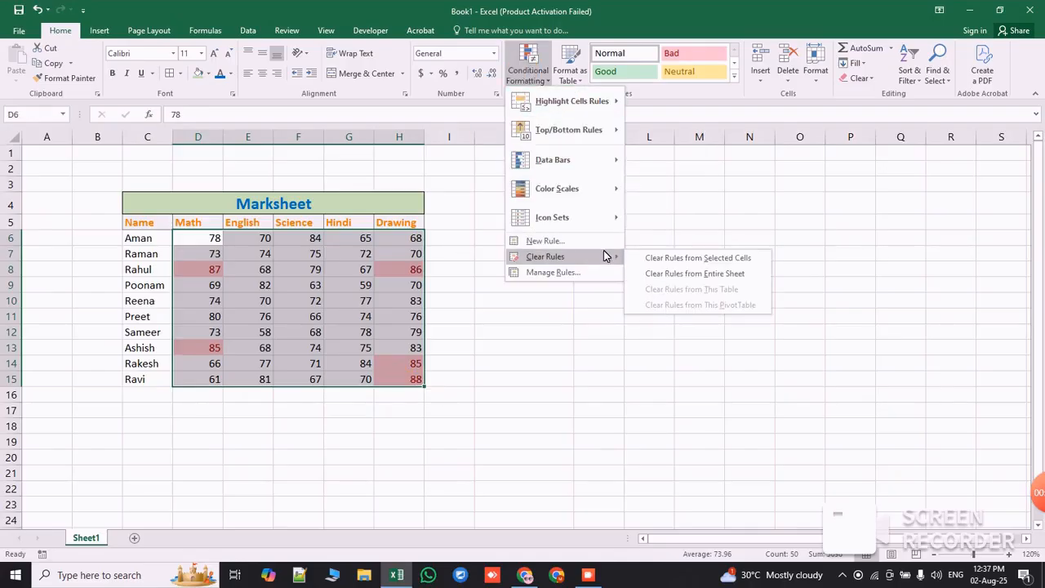
click(671, 258)
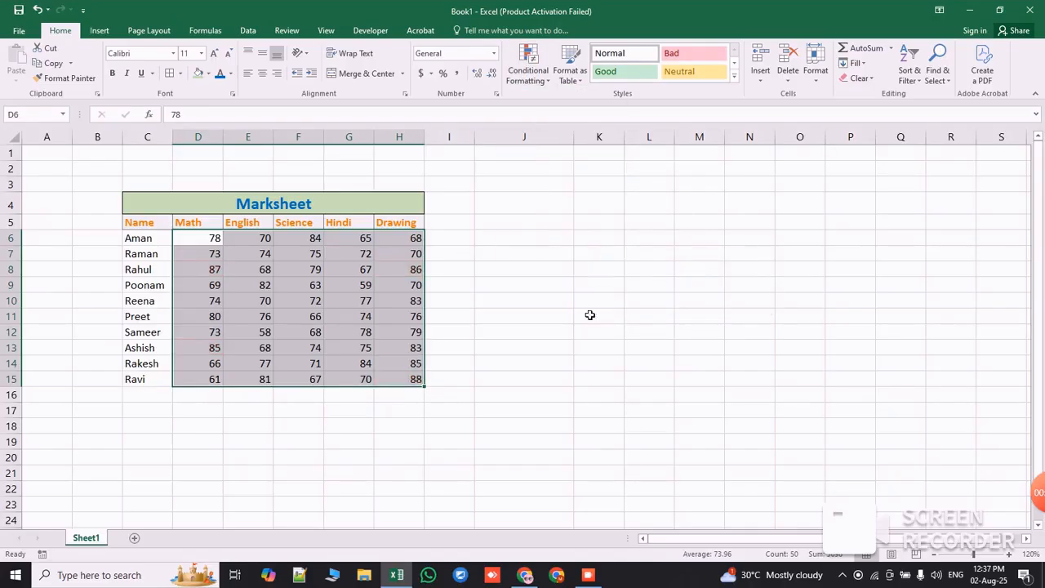
Step: Highlight the bottom 10% of the marks in D6:H15 with Light Red Fill with Dark Red Text
click(532, 65)
mouse_move(571, 129)
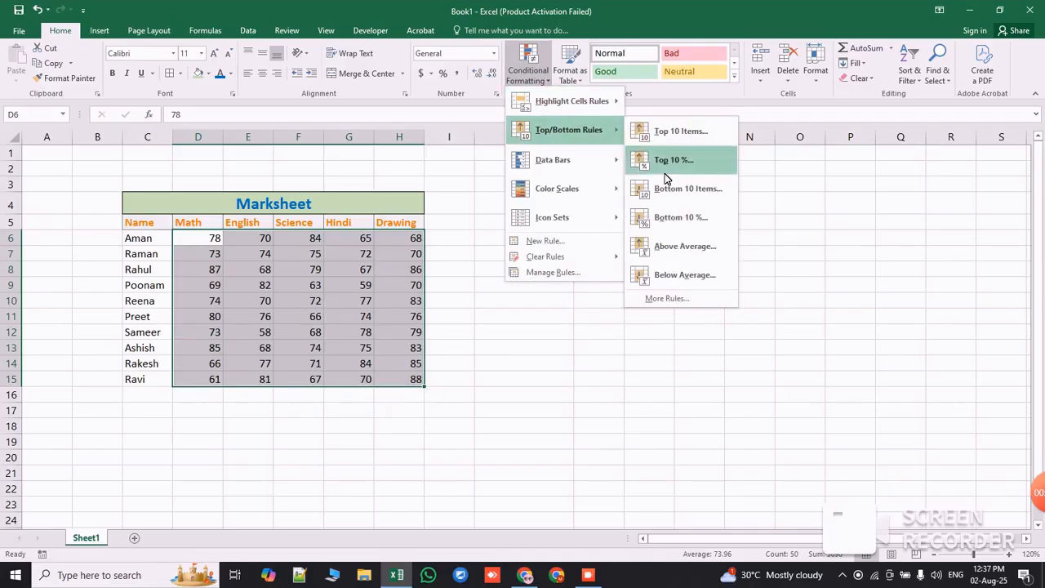
click(684, 220)
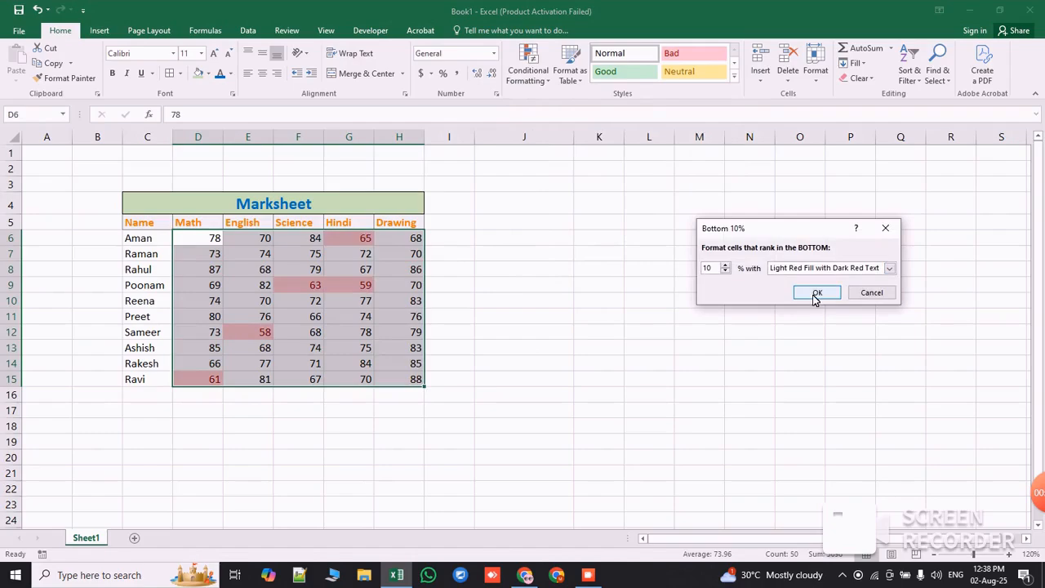
click(815, 294)
click(581, 346)
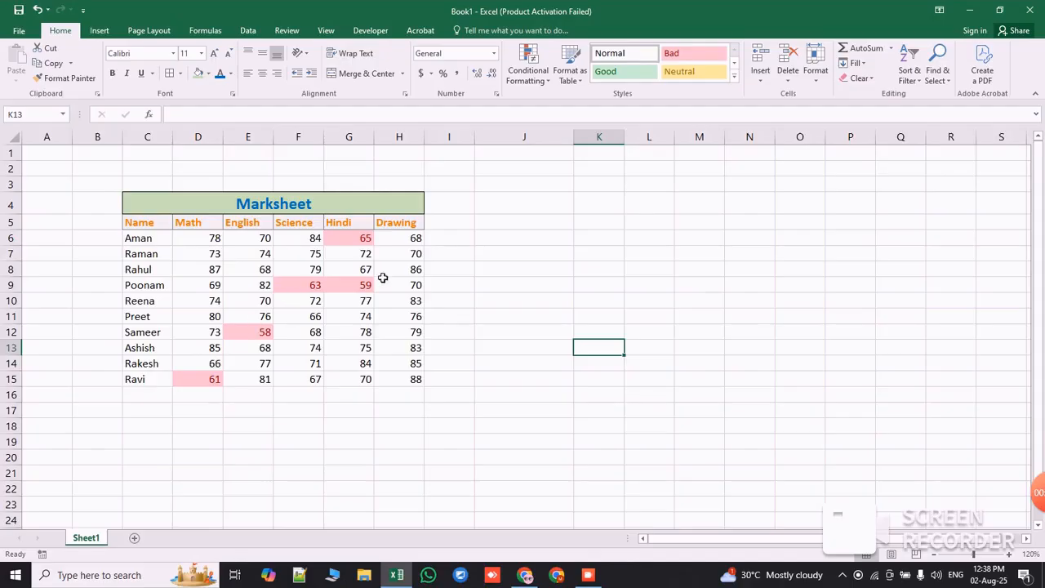
Step: Clear the bottom 10% rule from the selected marks in D6:H15
drag(189, 240, 412, 380)
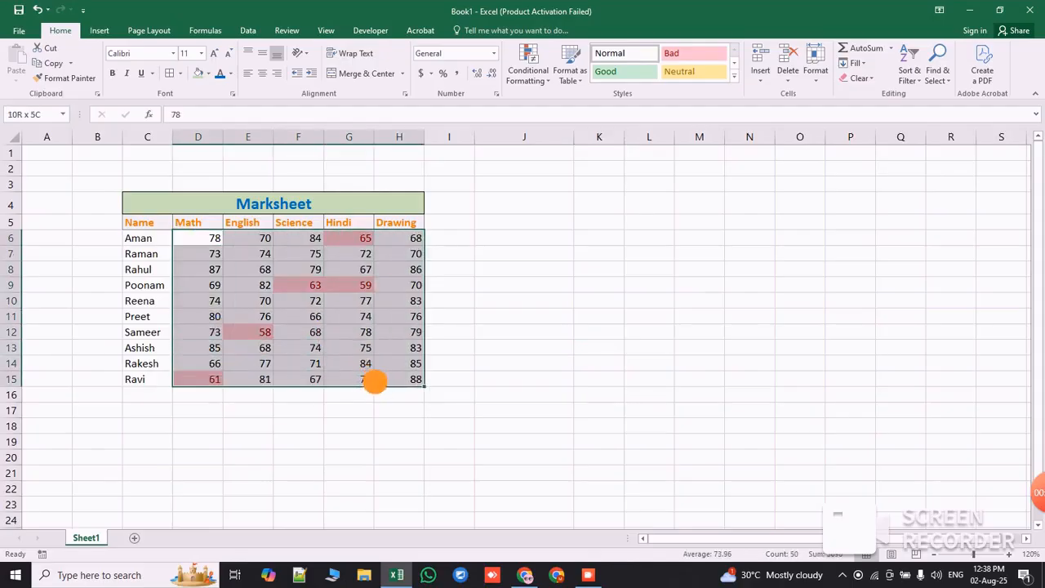
click(525, 81)
mouse_move(611, 256)
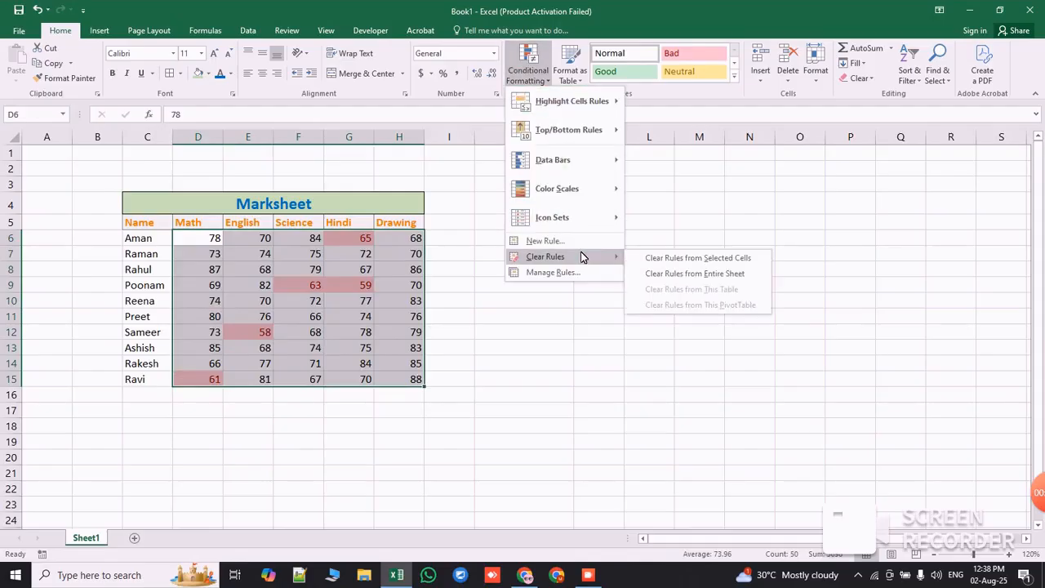
click(664, 259)
click(552, 348)
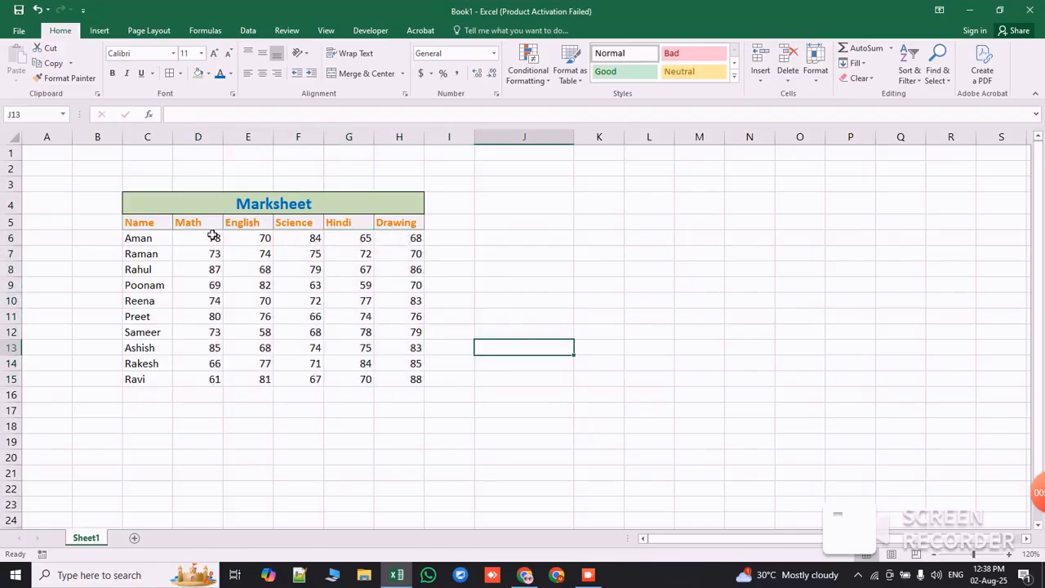
click(525, 63)
mouse_move(558, 133)
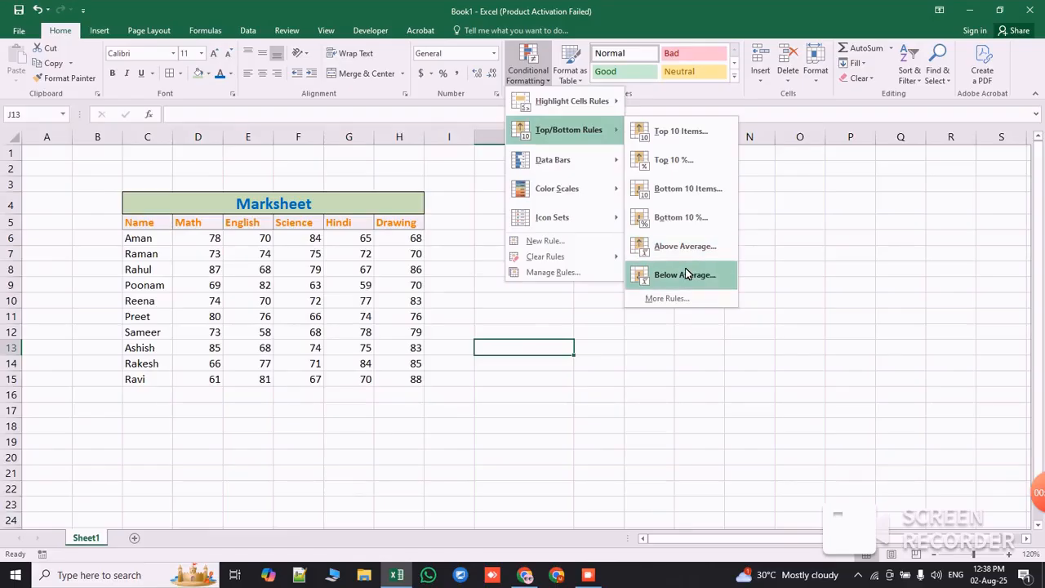
click(541, 313)
click(535, 299)
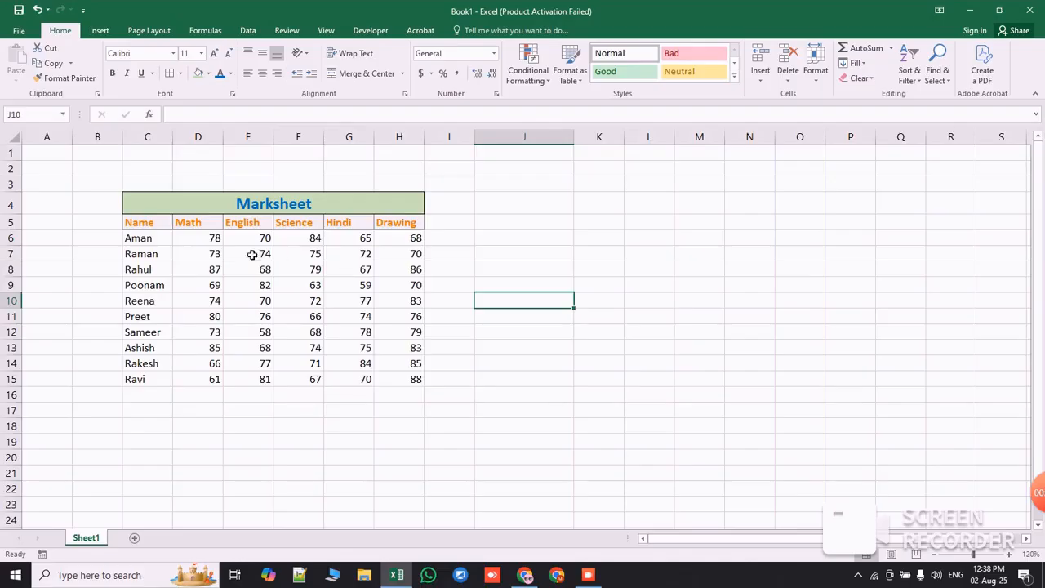
click(199, 239)
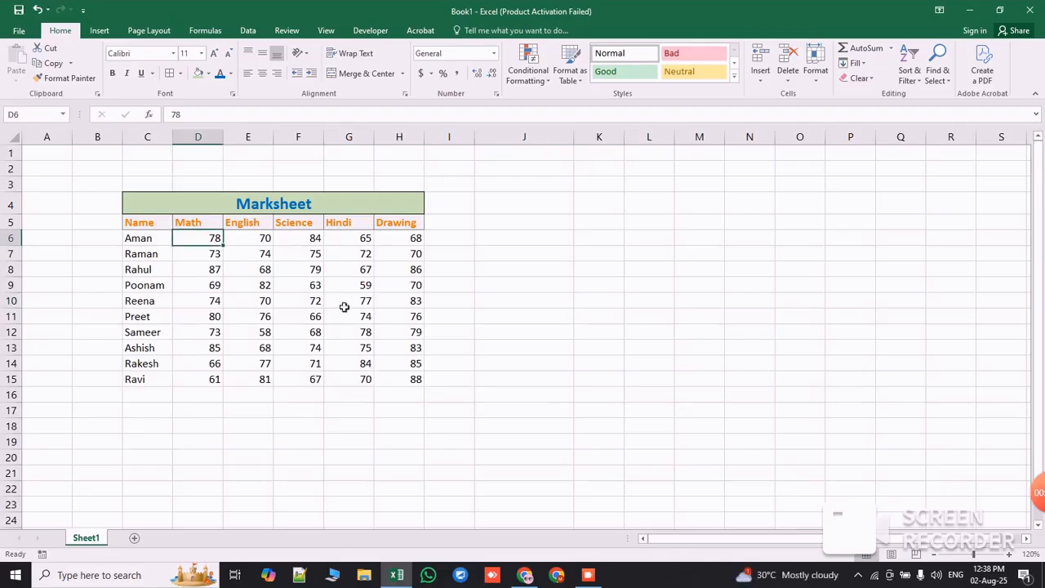
Step: Calculate the average of all marks in J10 with an AVERAGE formula over D6:H15
click(519, 304)
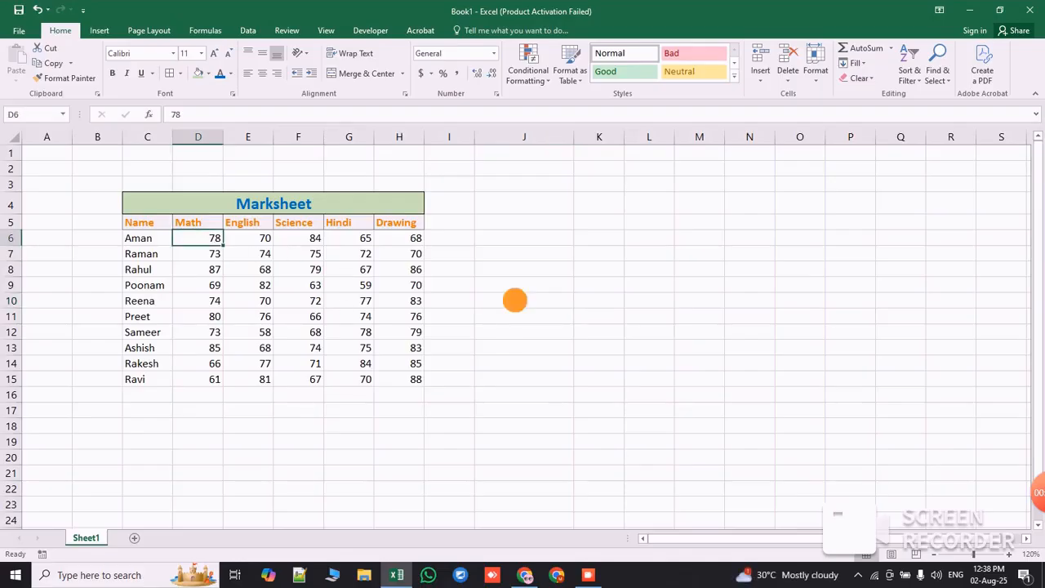
text(=)
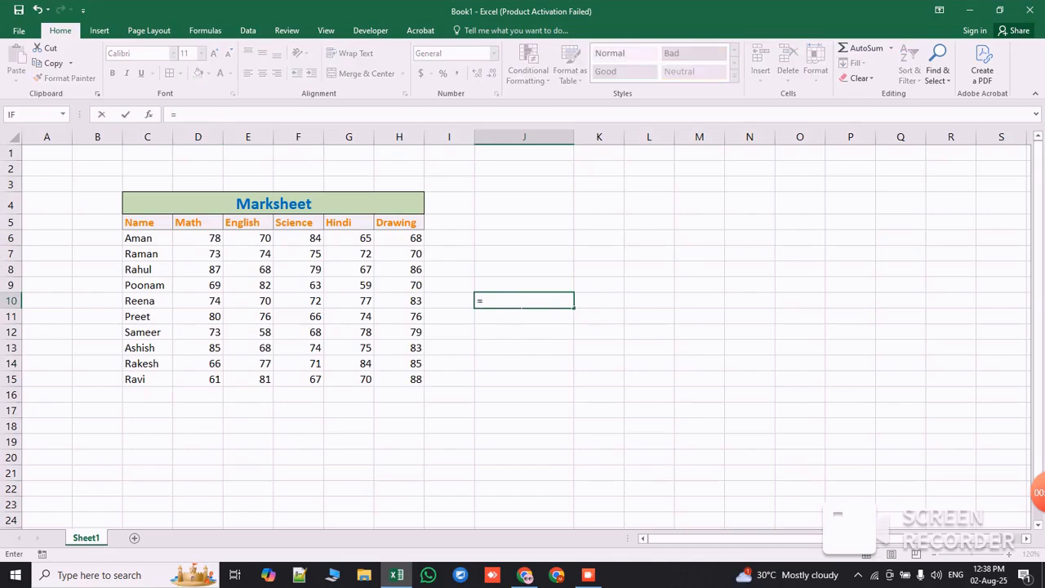
text(av)
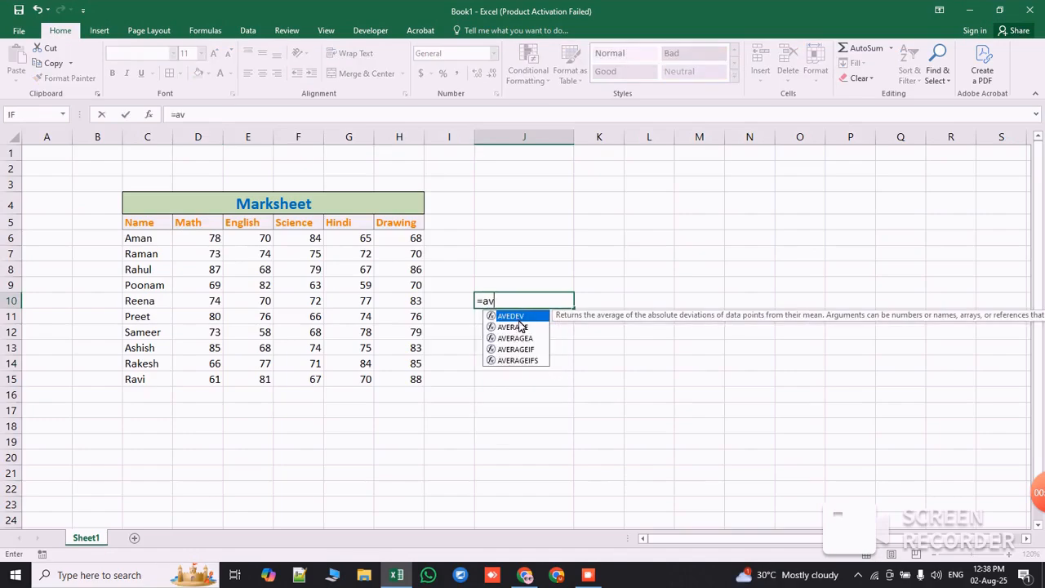
double_click(513, 327)
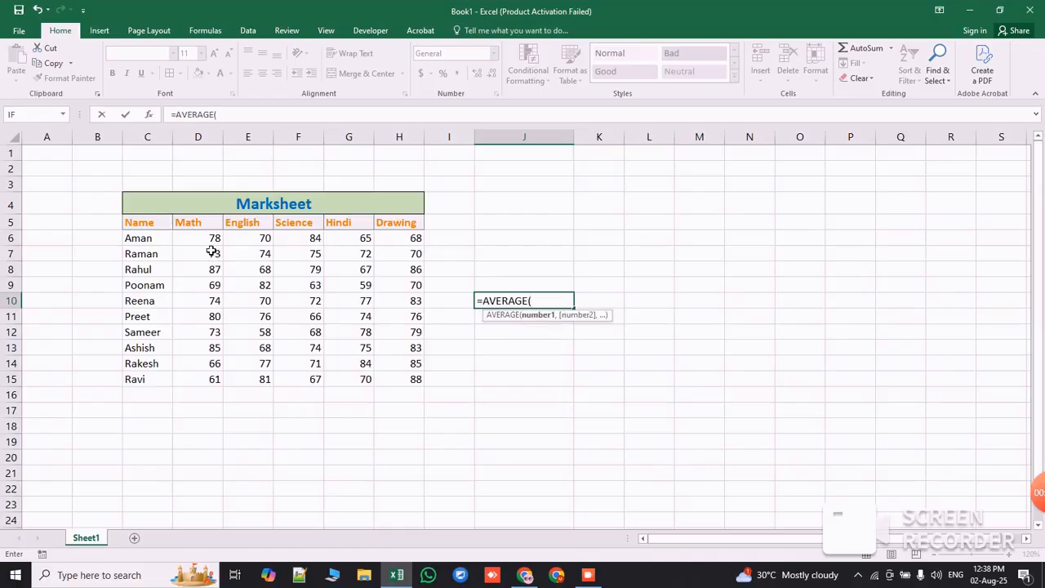
drag(204, 237, 390, 381)
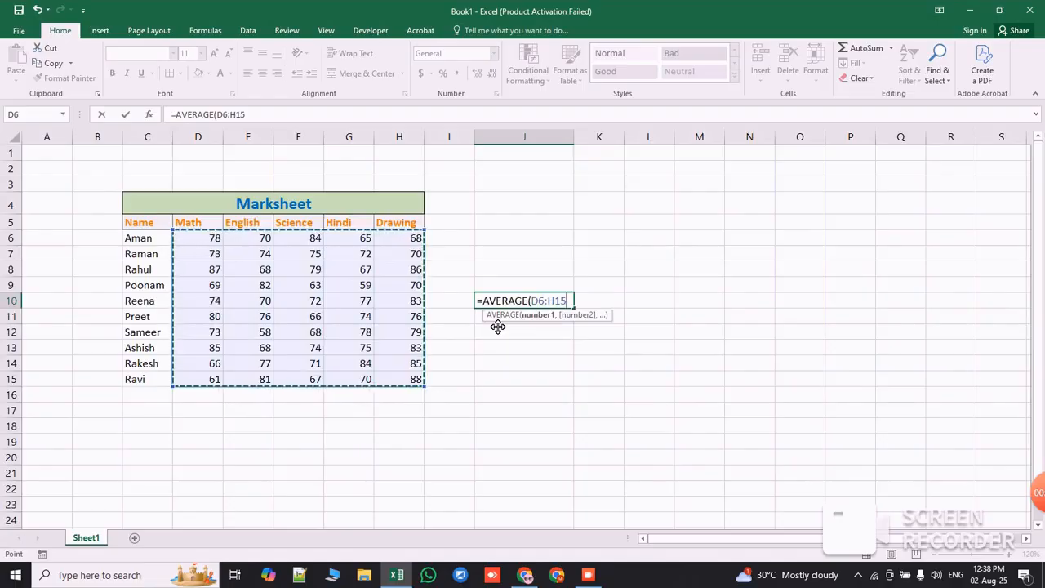
key(Return)
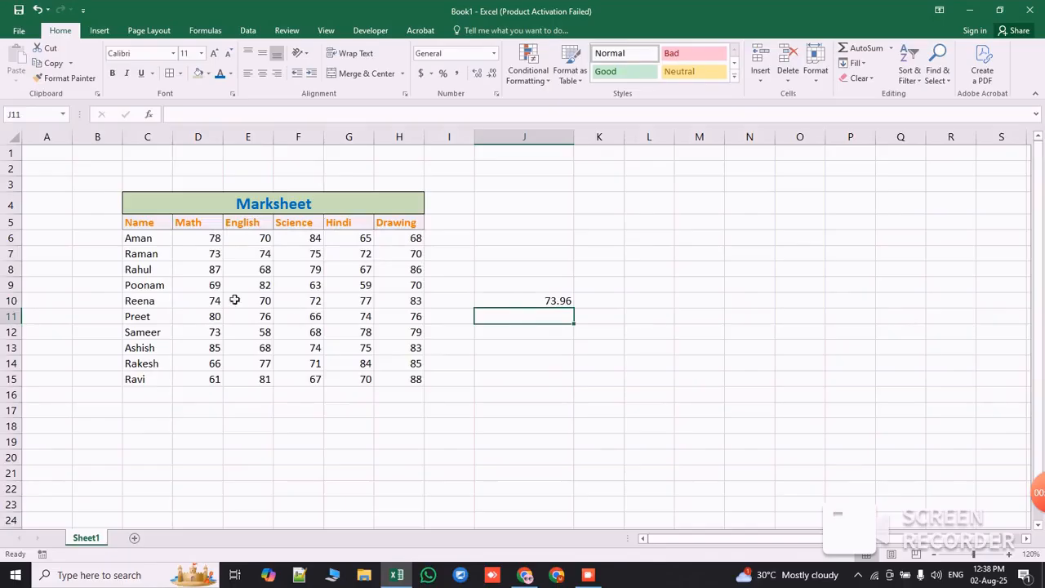
Step: Preview the Above Average rule on D6:H15 with Light Red Fill with Dark Red Text without applying it
drag(205, 237, 404, 381)
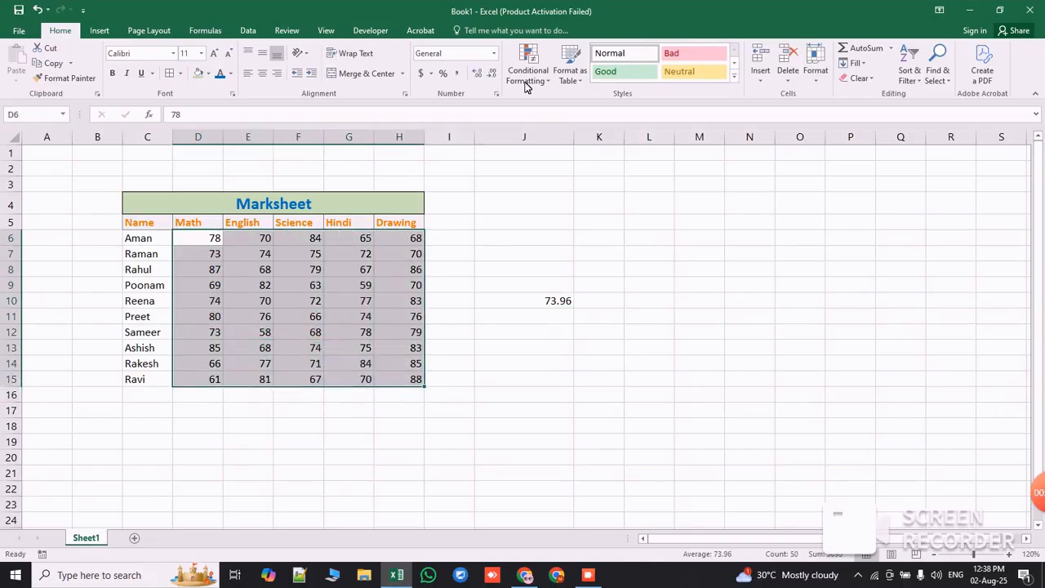
click(529, 70)
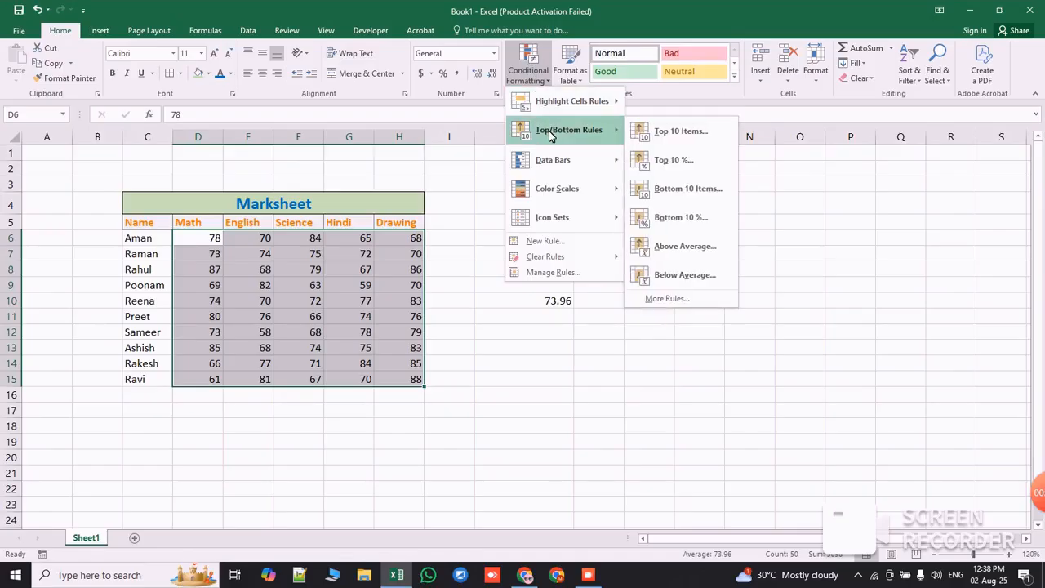
click(682, 248)
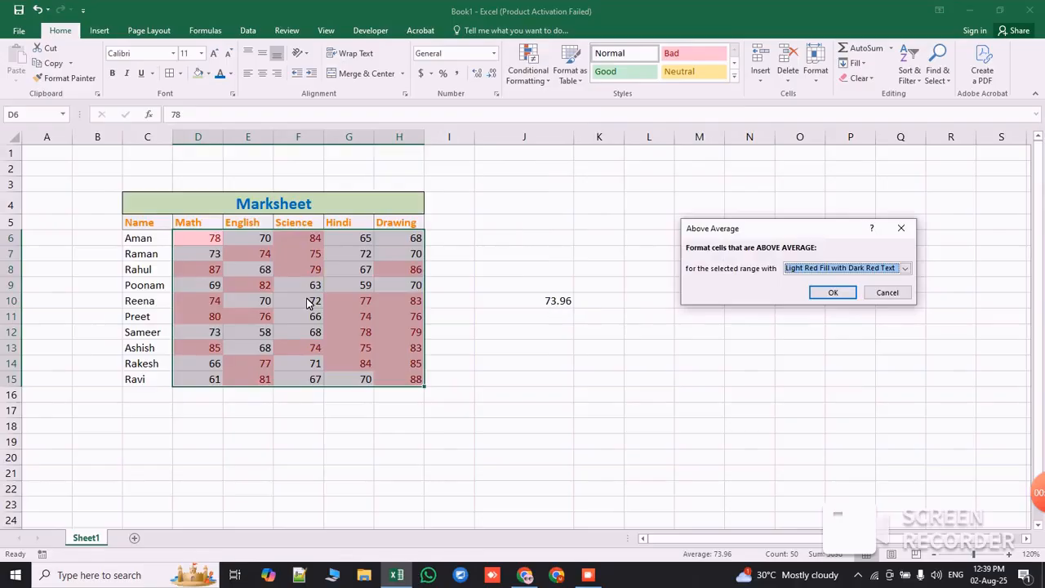
click(904, 232)
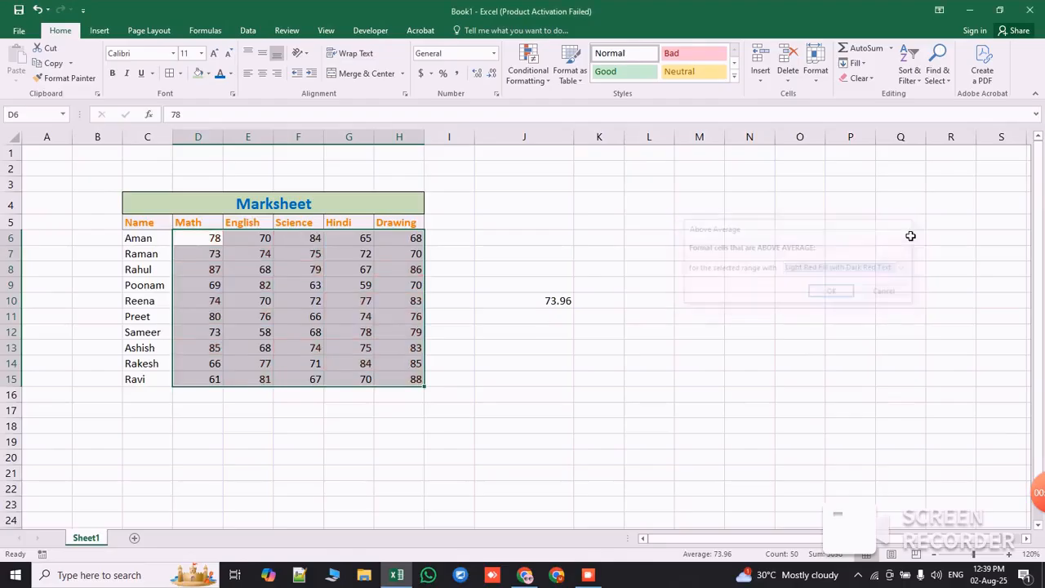
Step: Preview the Below Average rule on D6:H15 with Light Red Fill with Dark Red Text without applying it
click(537, 64)
mouse_move(563, 129)
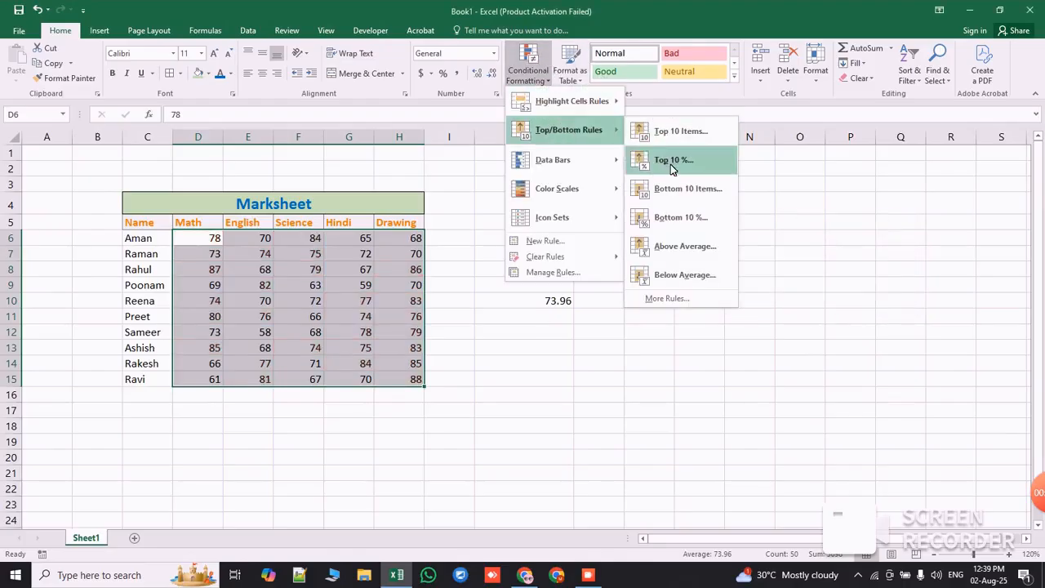
click(685, 275)
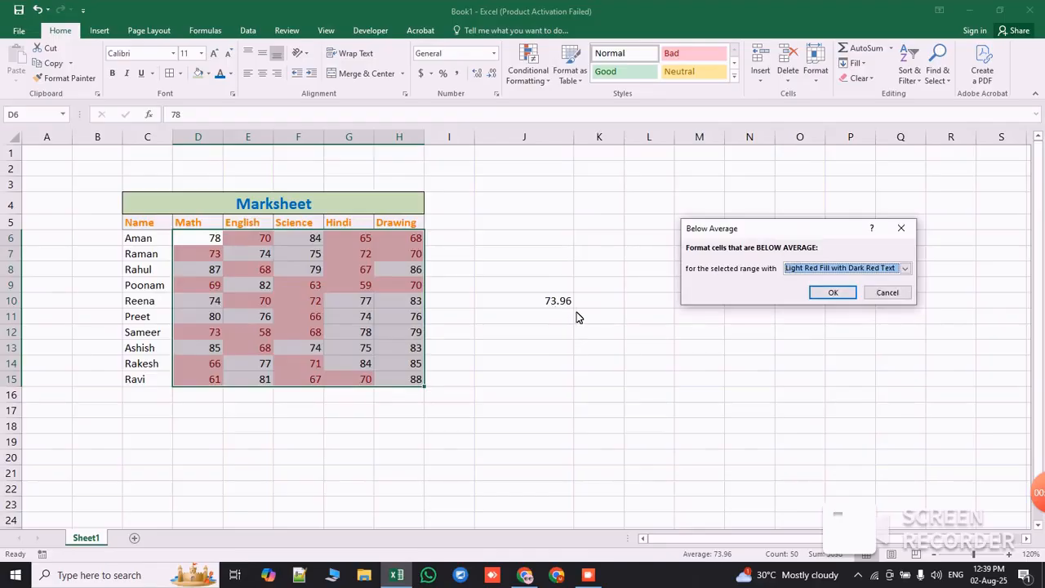
click(900, 228)
Step: Delete the average formula from J10
click(527, 308)
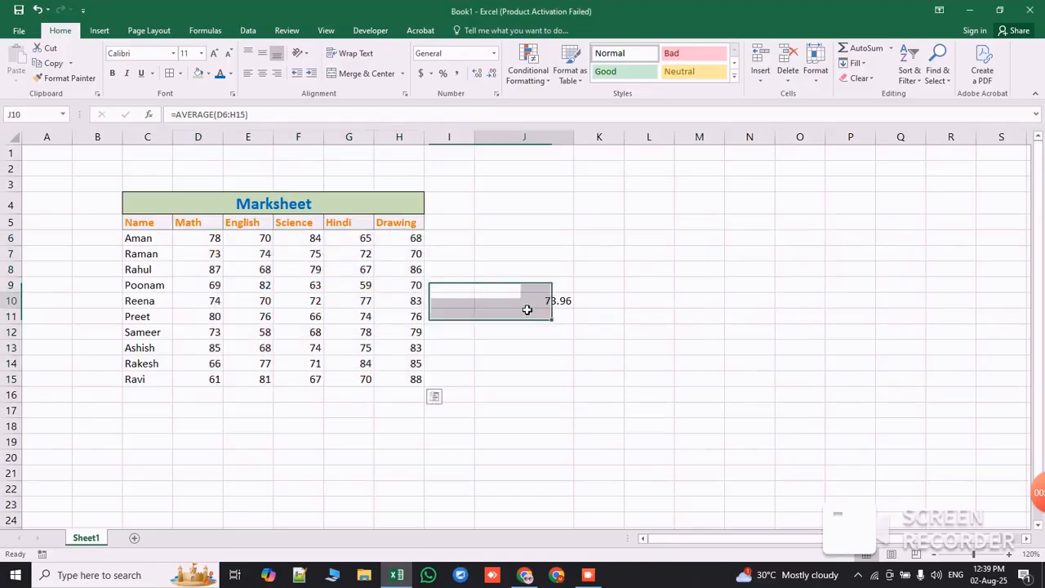
key(Delete)
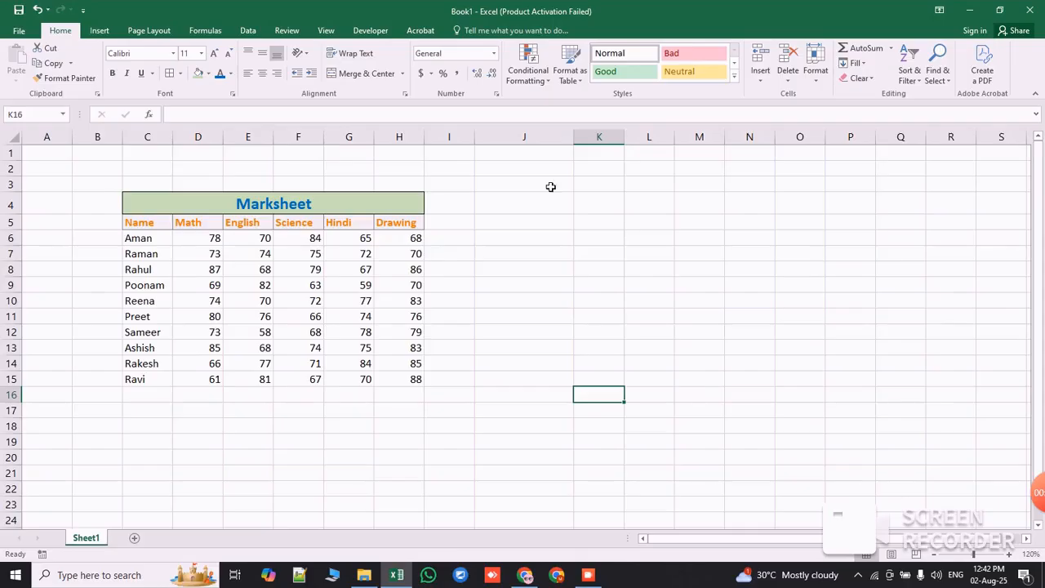
Step: Add orange gradient-fill data bars to the Hindi and Drawing marks in G6:H15
click(531, 76)
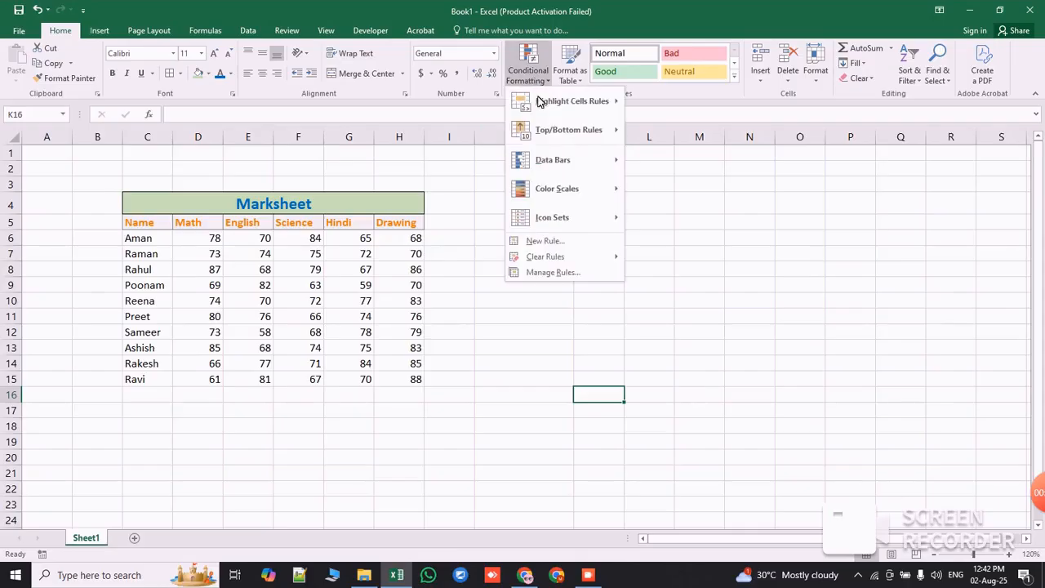
click(507, 345)
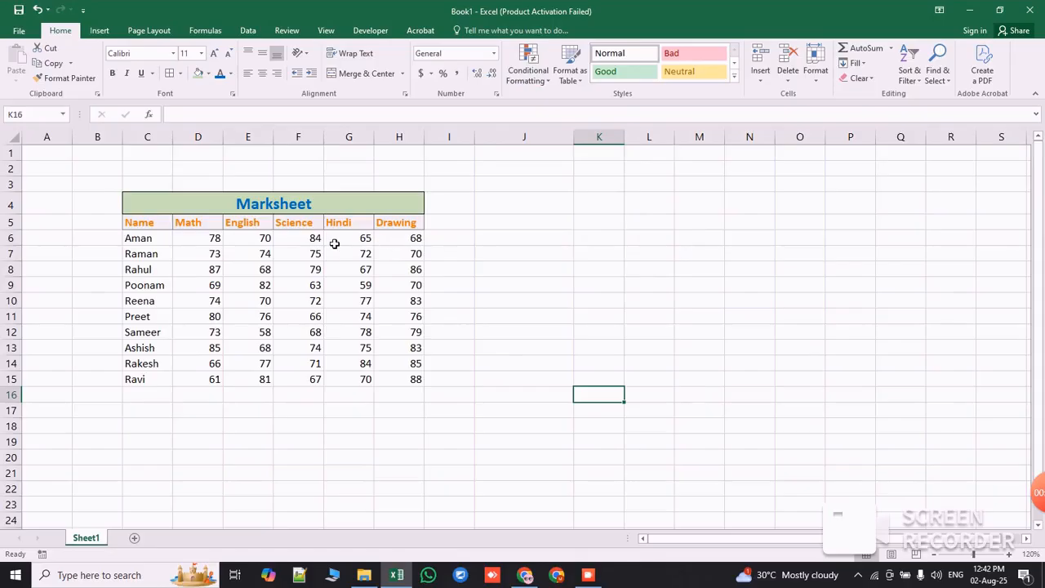
mouse_move(334, 243)
mouse_down()
mouse_move(354, 331)
mouse_move(389, 377)
mouse_move(412, 382)
mouse_up()
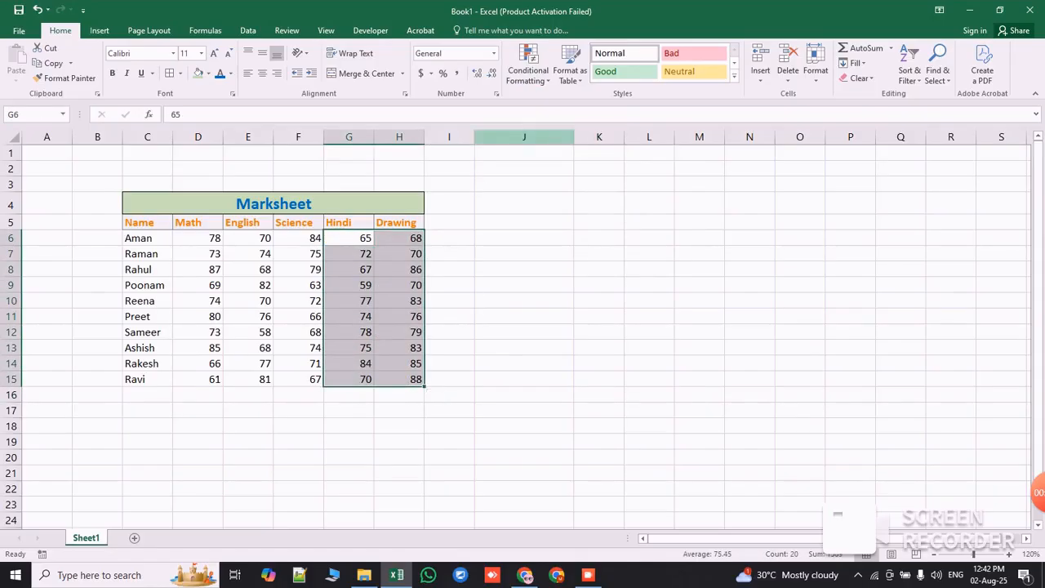
click(528, 59)
mouse_move(560, 162)
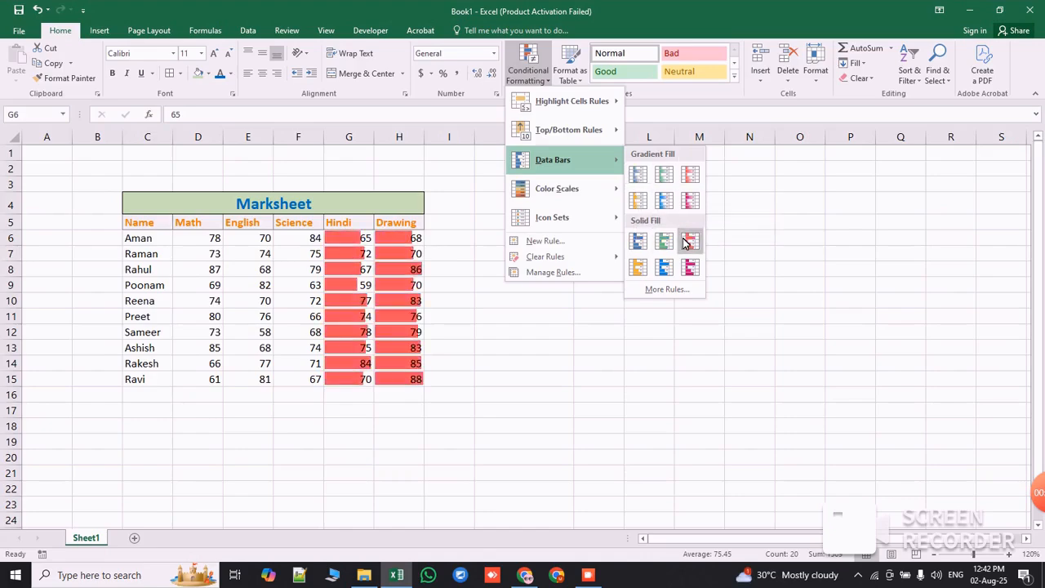
click(641, 205)
click(589, 335)
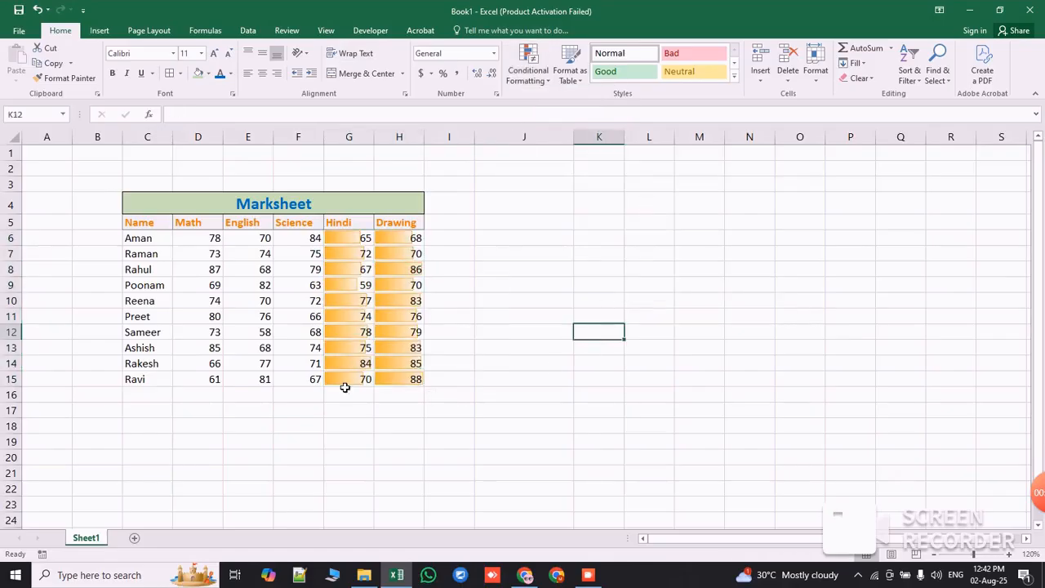
Step: Apply the Red-White-Blue color scale to the Math and English marks in D6:E15
drag(198, 239, 258, 379)
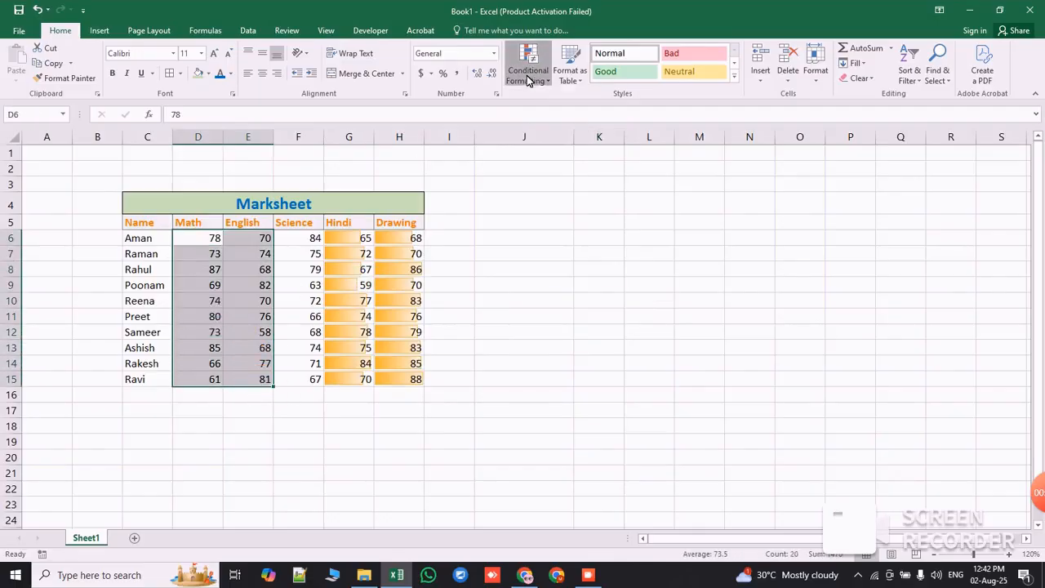
click(527, 75)
mouse_move(580, 192)
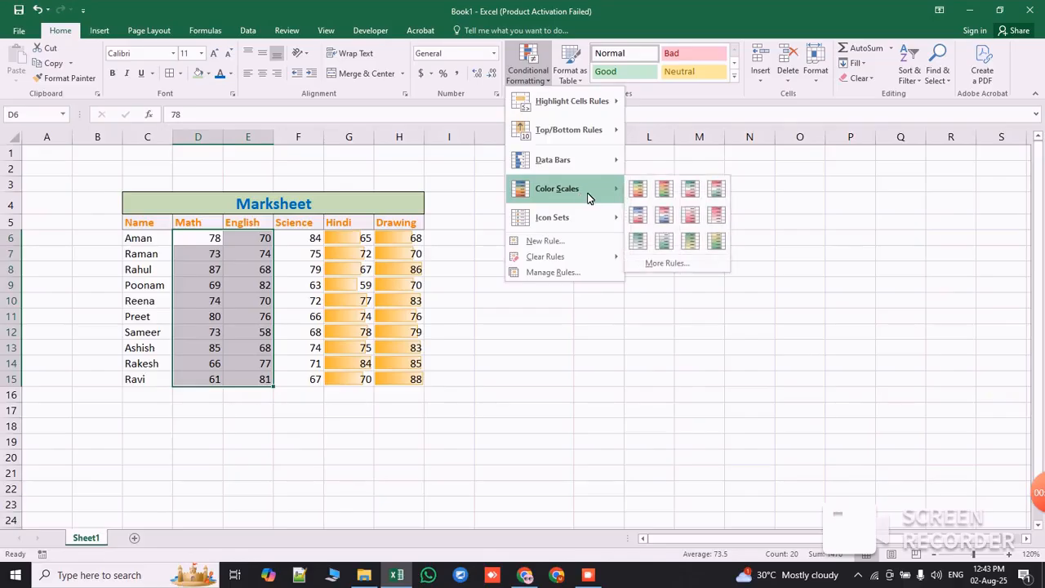
click(675, 217)
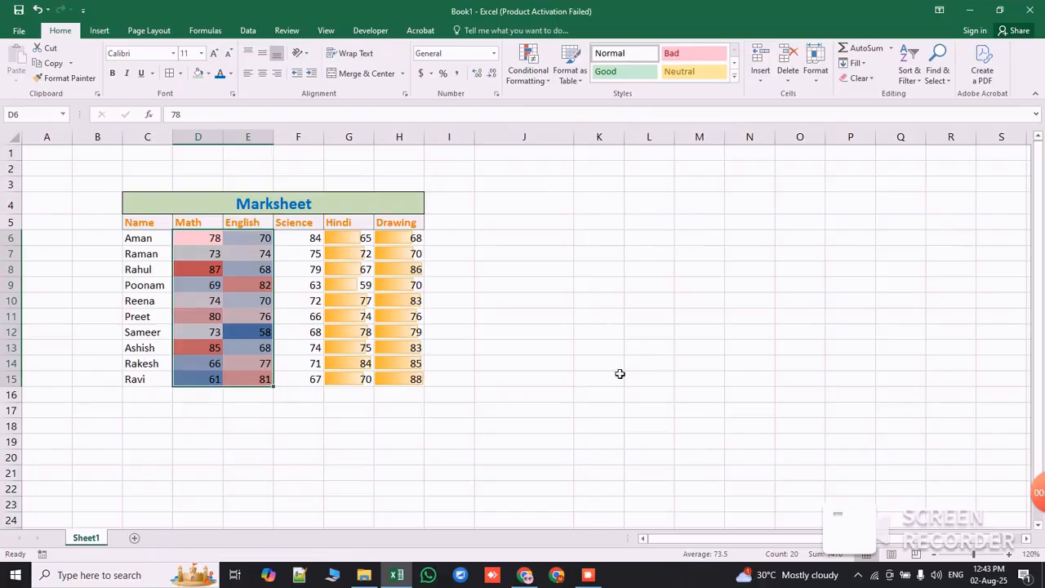
click(572, 394)
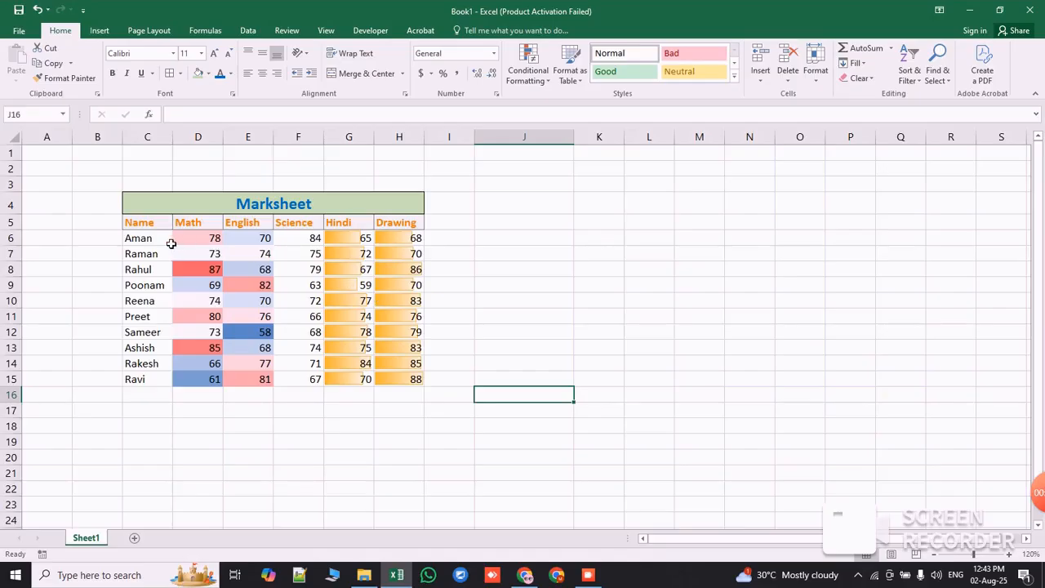
Step: Clear the data bar and color scale rules from the marks in D6:H15
drag(182, 243, 220, 331)
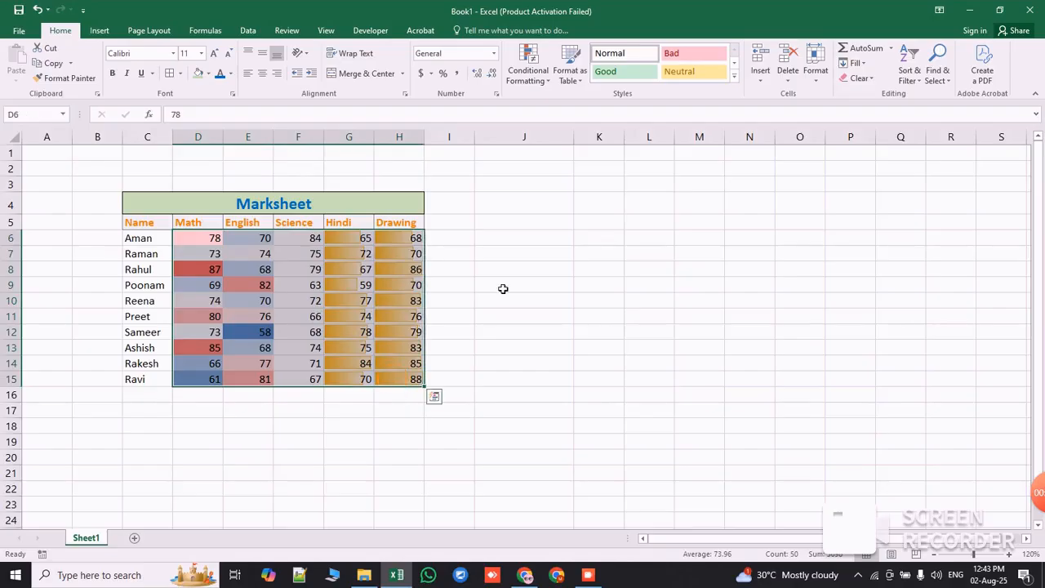
click(528, 71)
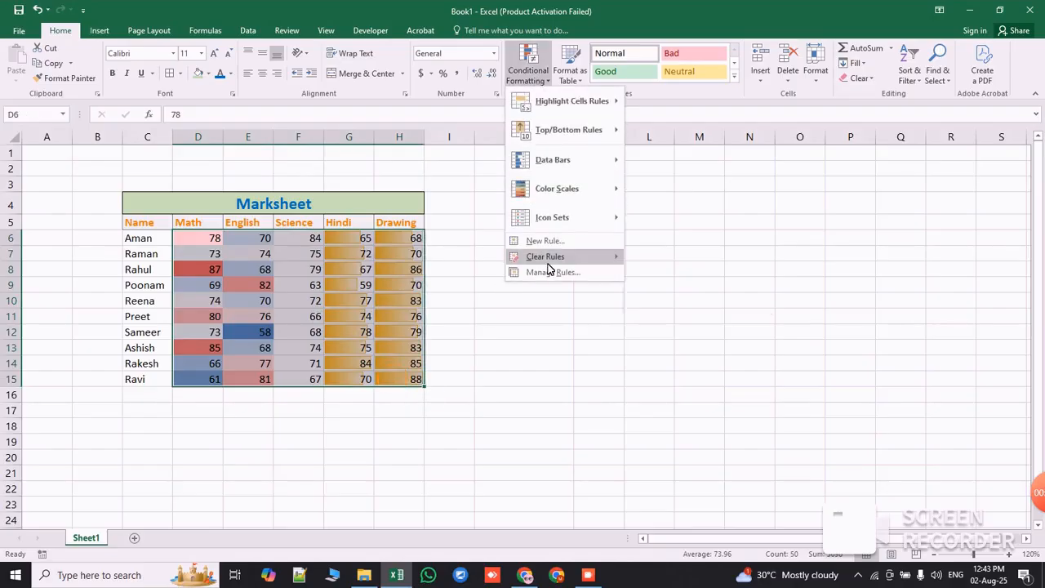
mouse_move(547, 258)
click(661, 258)
click(587, 338)
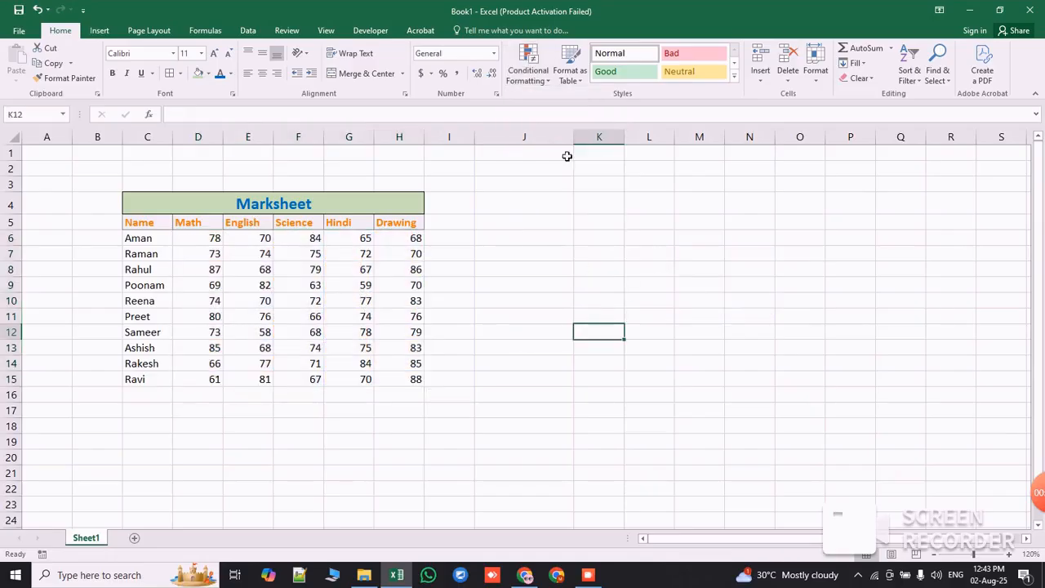
click(539, 82)
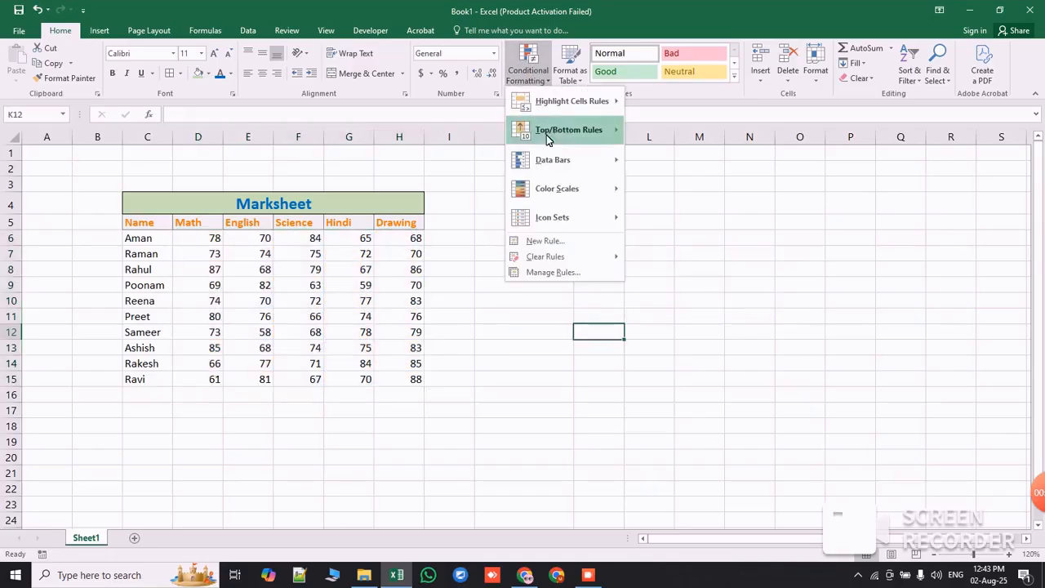
mouse_move(569, 219)
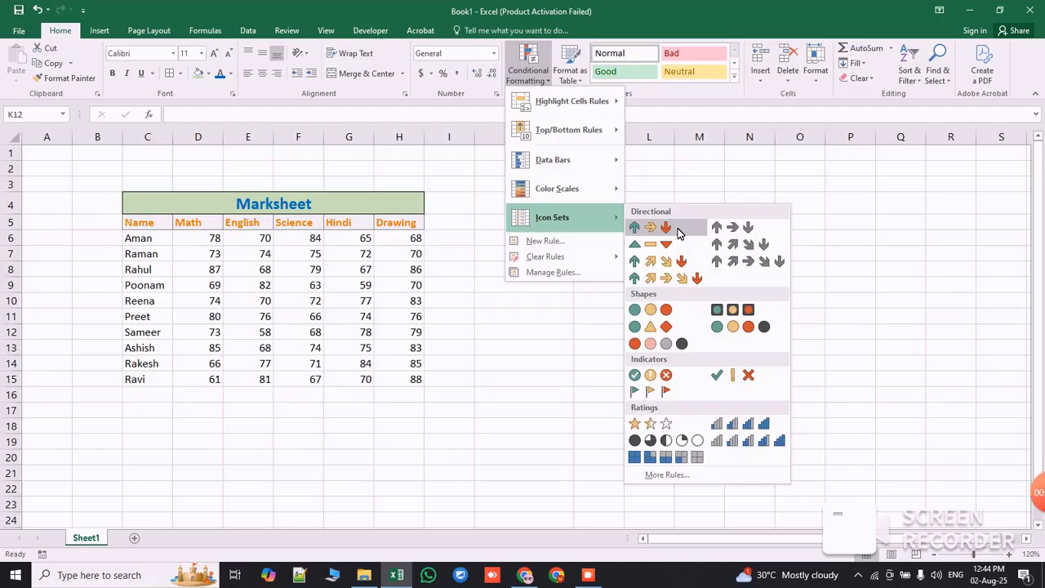
click(554, 303)
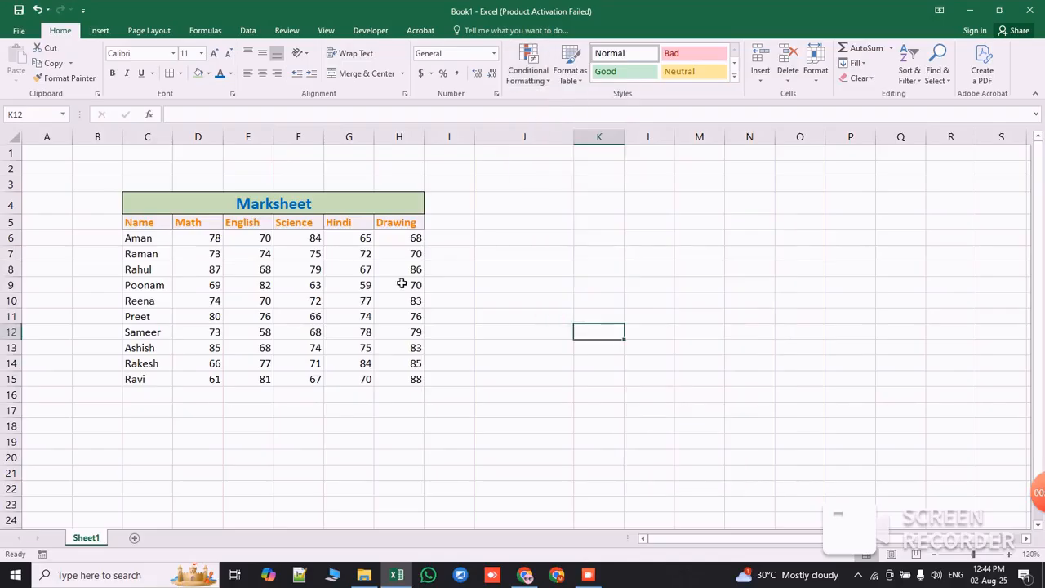
Step: Apply the directional icon set with three colored arrows to the Hindi and Drawing marks in G6:H15
click(346, 238)
drag(353, 261, 412, 380)
click(528, 72)
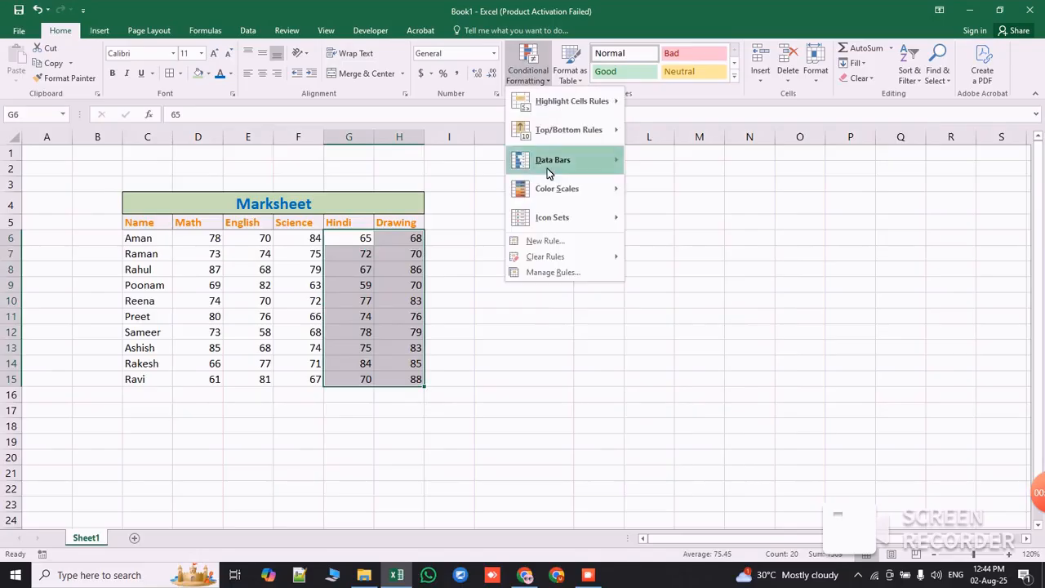
click(650, 227)
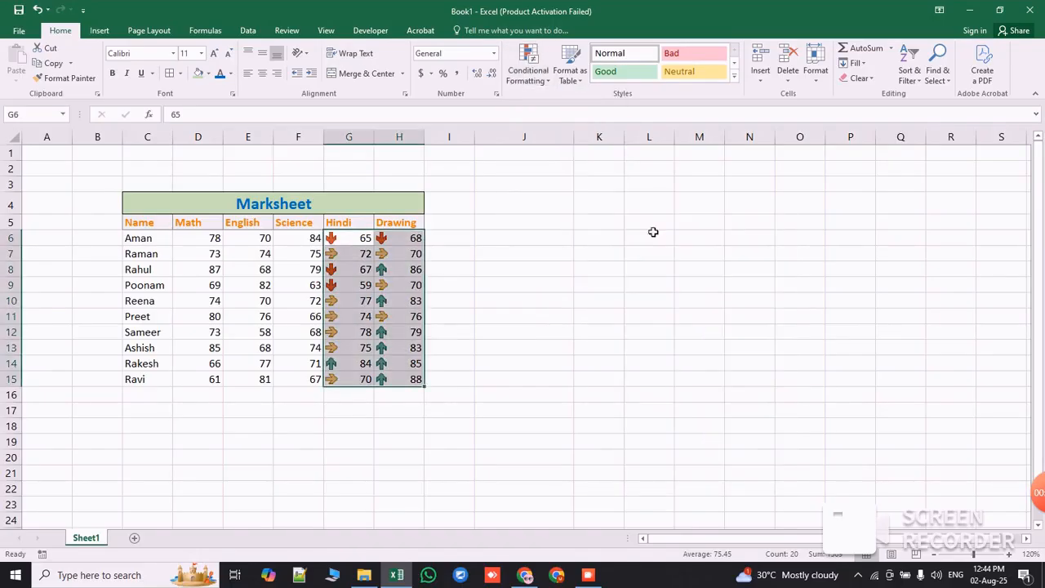
click(526, 380)
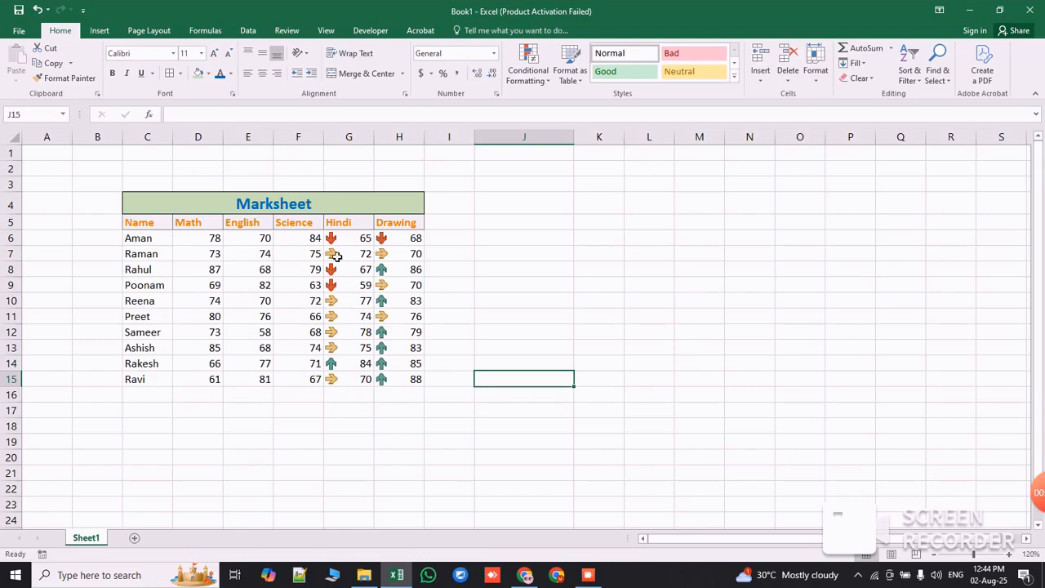
Step: Clear the icon set rules from the Hindi and Drawing marks in G6:H15
drag(346, 237, 413, 379)
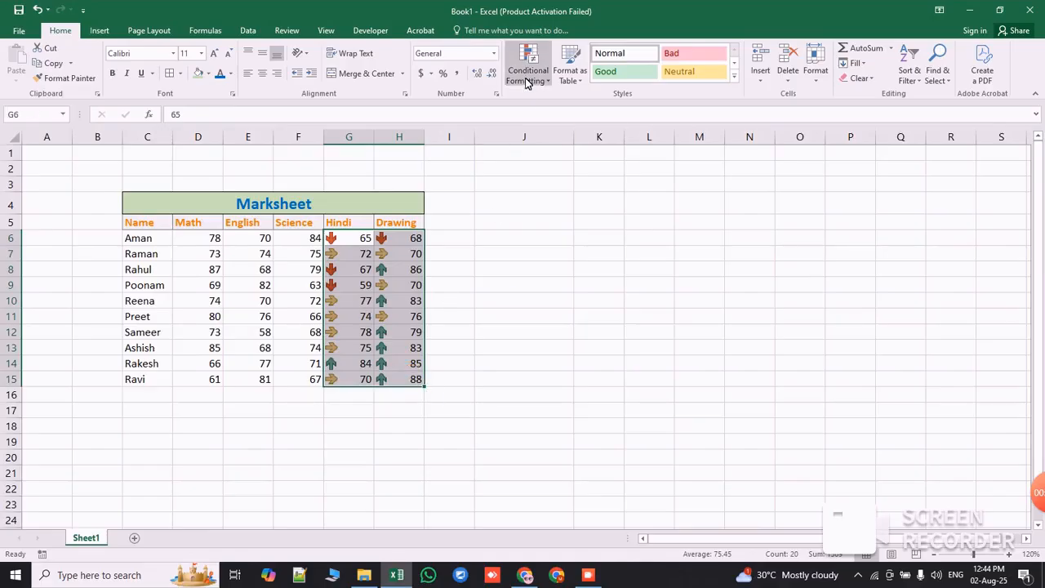
click(529, 82)
mouse_move(538, 219)
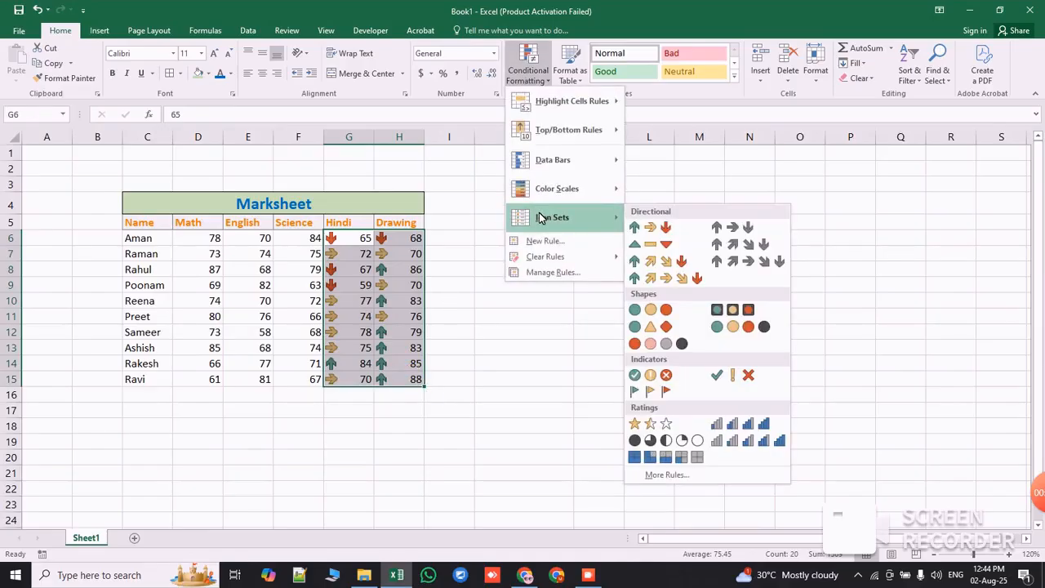
mouse_move(548, 254)
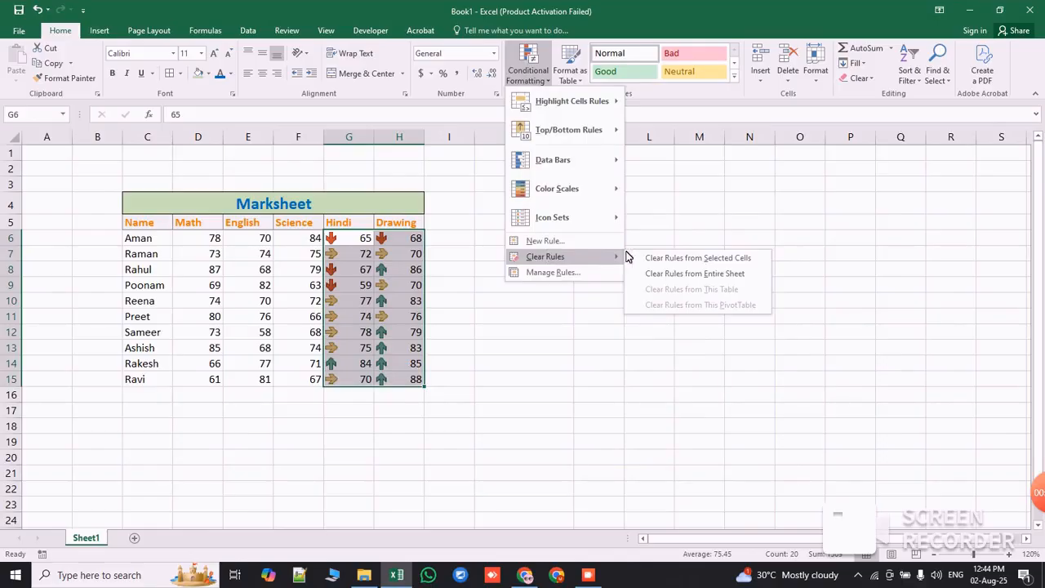
click(651, 257)
click(532, 334)
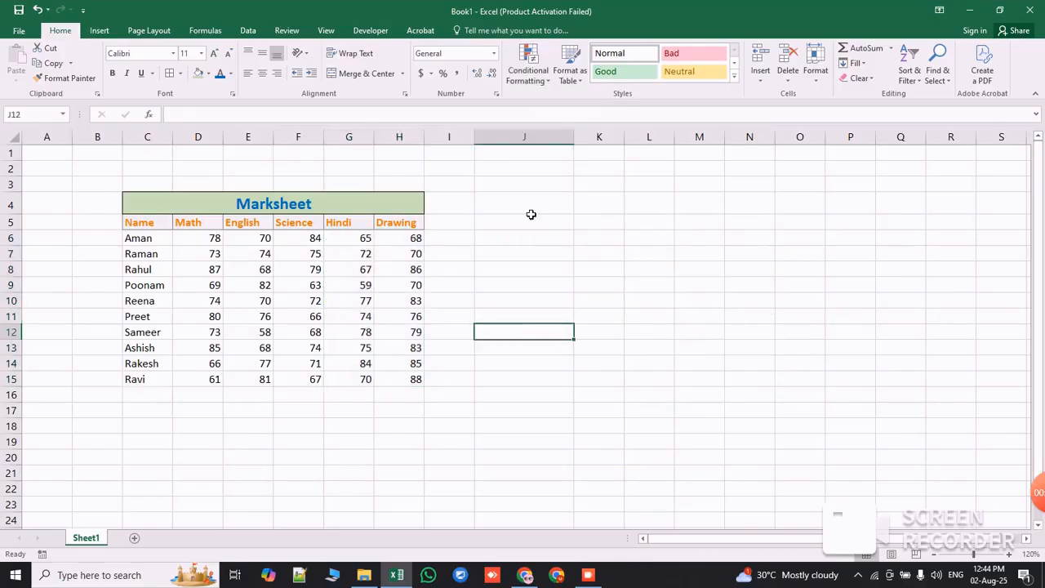
click(528, 69)
mouse_move(542, 139)
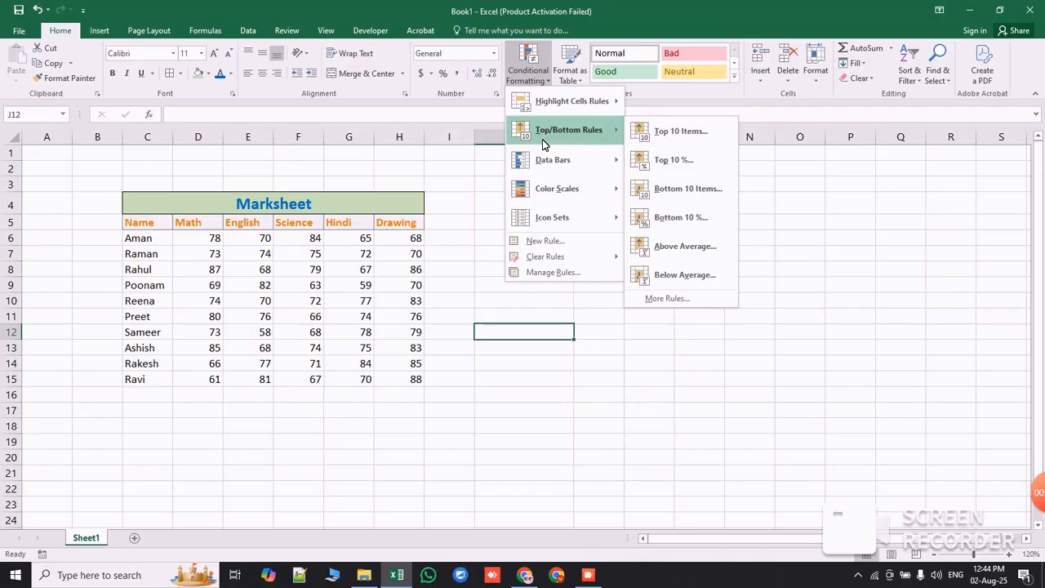
click(476, 449)
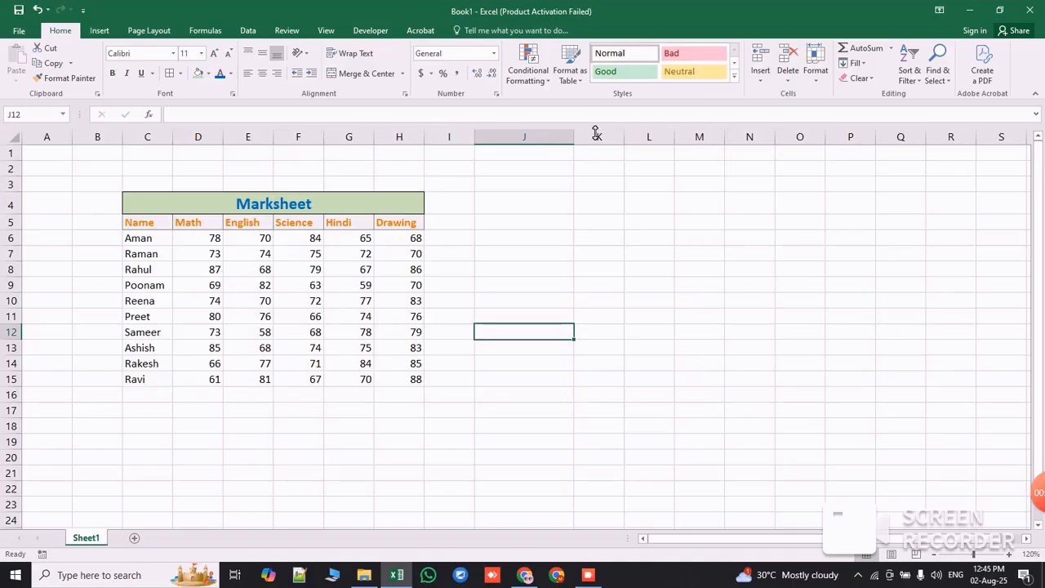
click(576, 82)
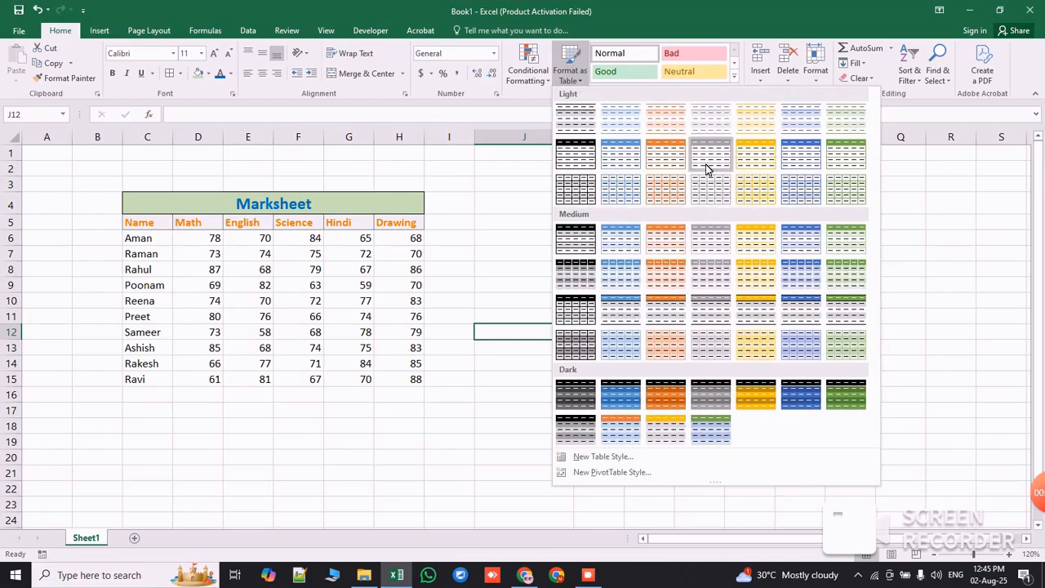
click(441, 244)
Step: Format the student rows C6:H15 as a table with the light grey bordered style, leaving the headers option off
drag(140, 243, 395, 380)
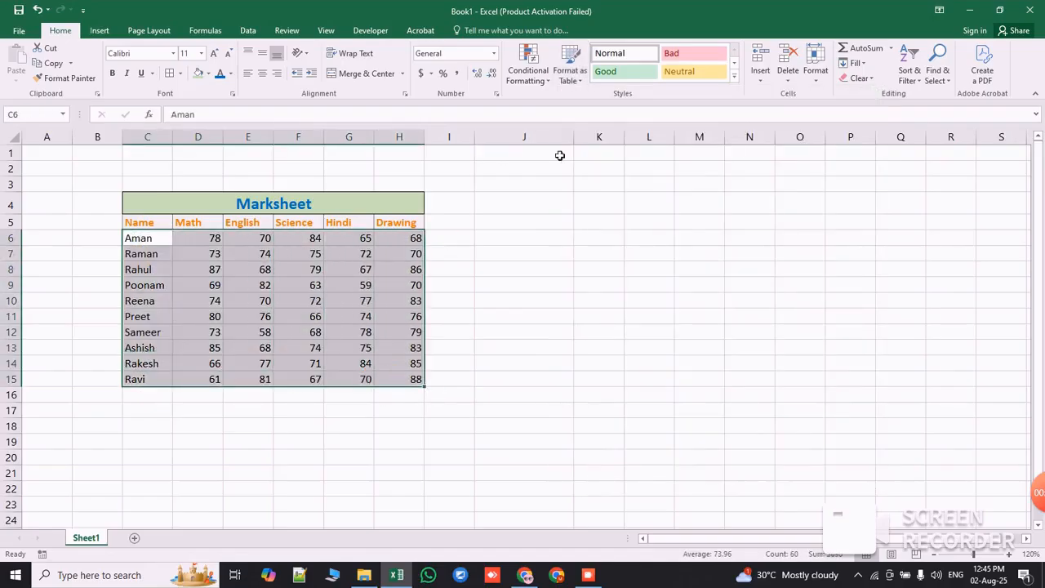
click(568, 69)
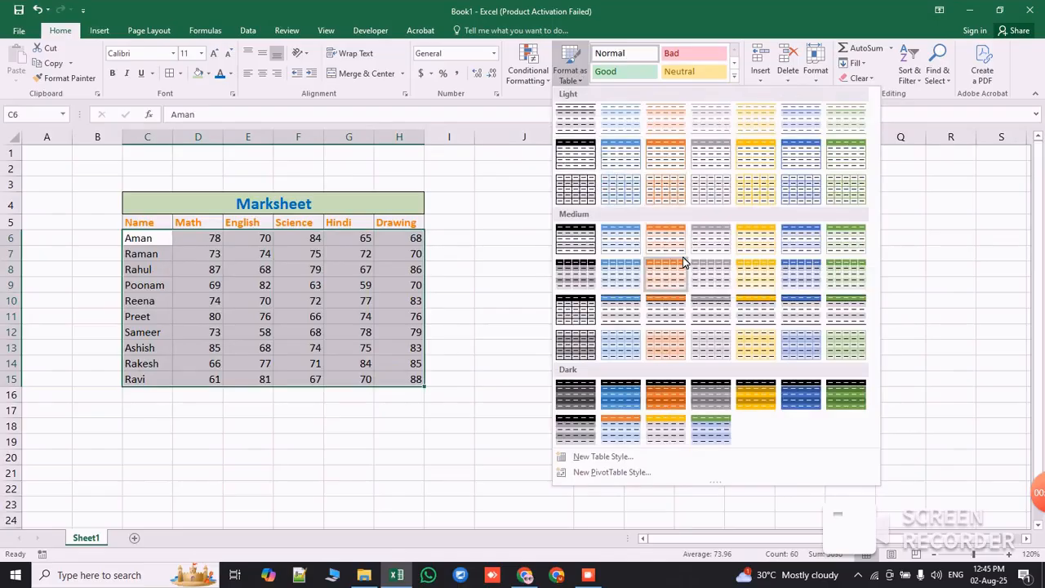
click(709, 196)
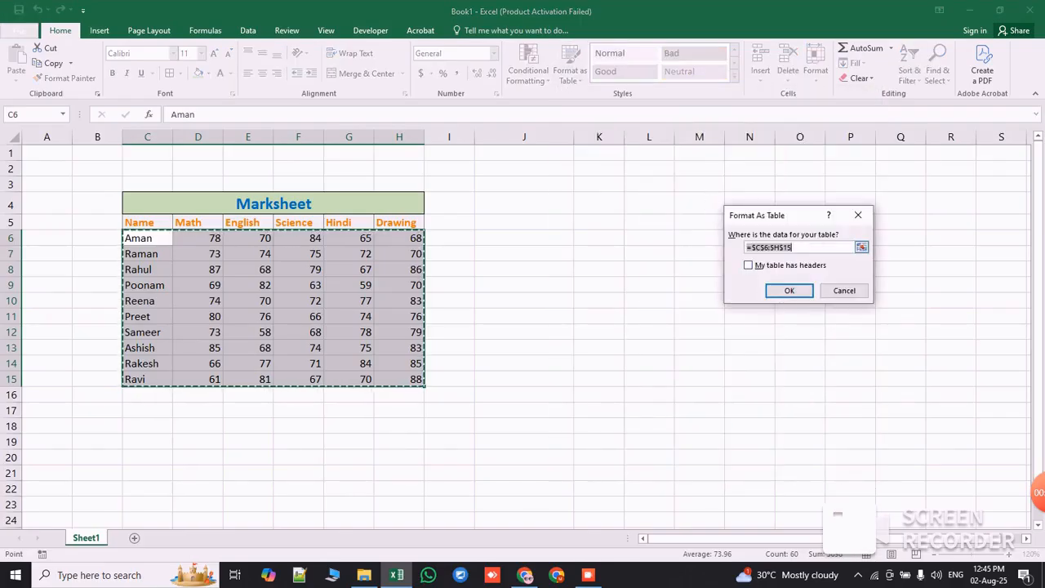
click(789, 291)
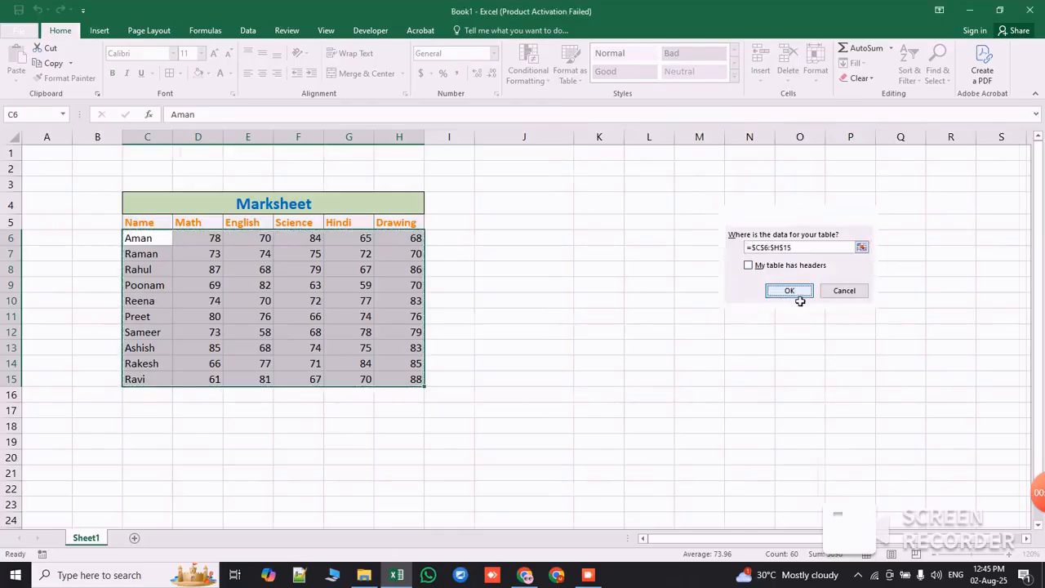
click(649, 368)
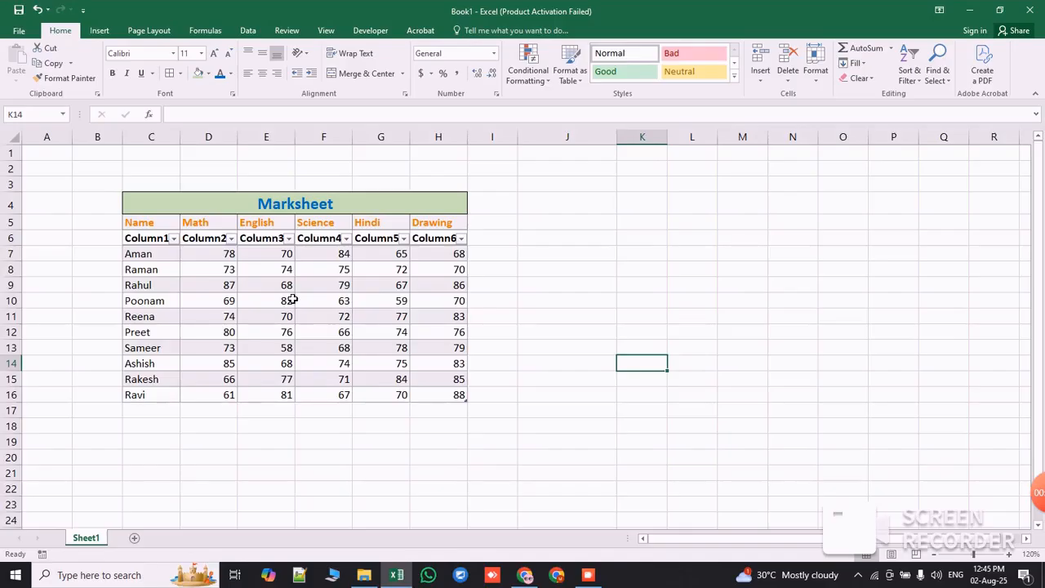
Step: Examine the sort and filter options of the table's Column6 and Column1 headers
click(461, 239)
click(555, 292)
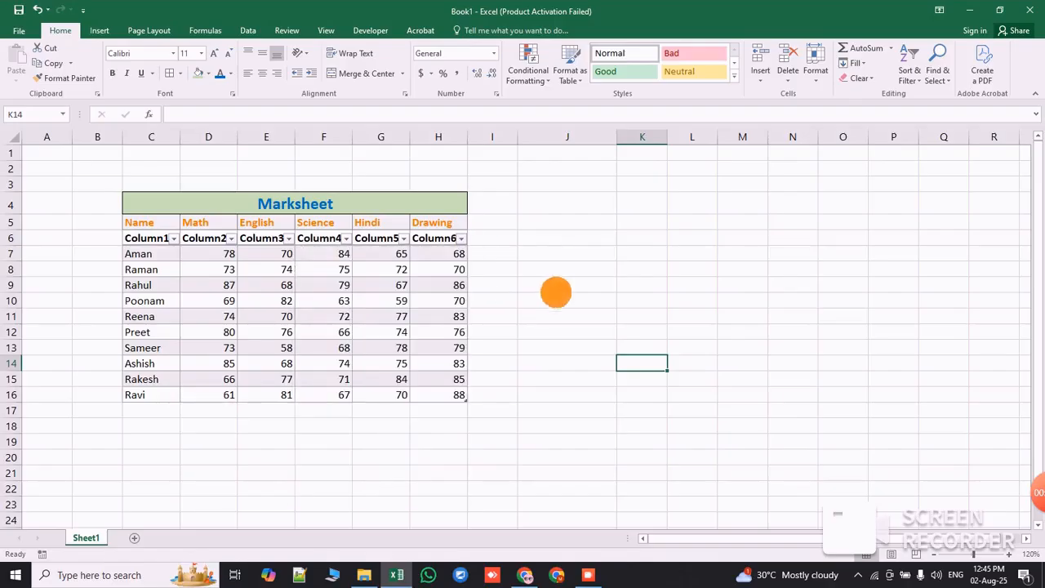
click(461, 239)
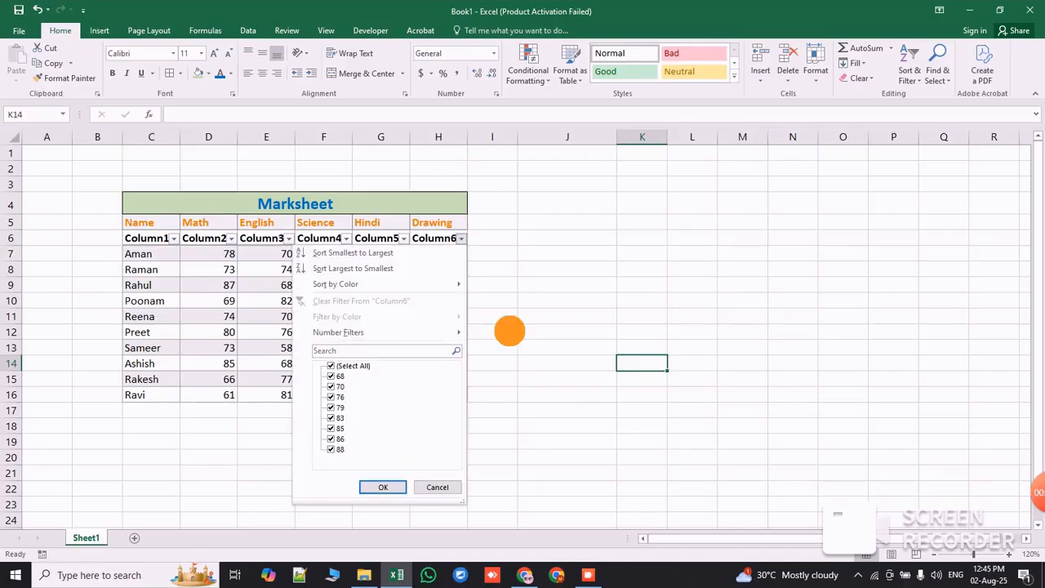
click(509, 332)
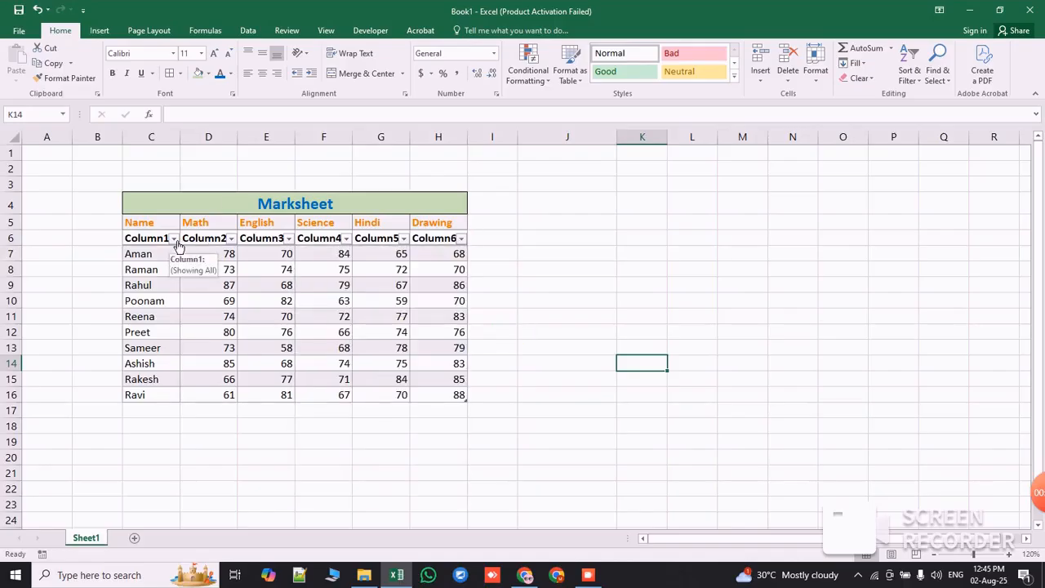
click(174, 239)
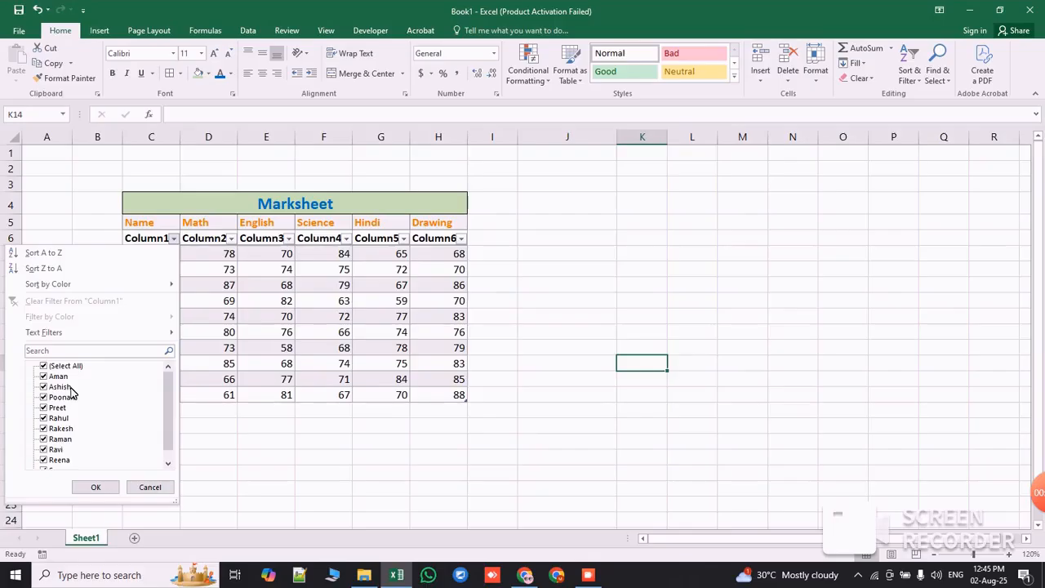
click(495, 466)
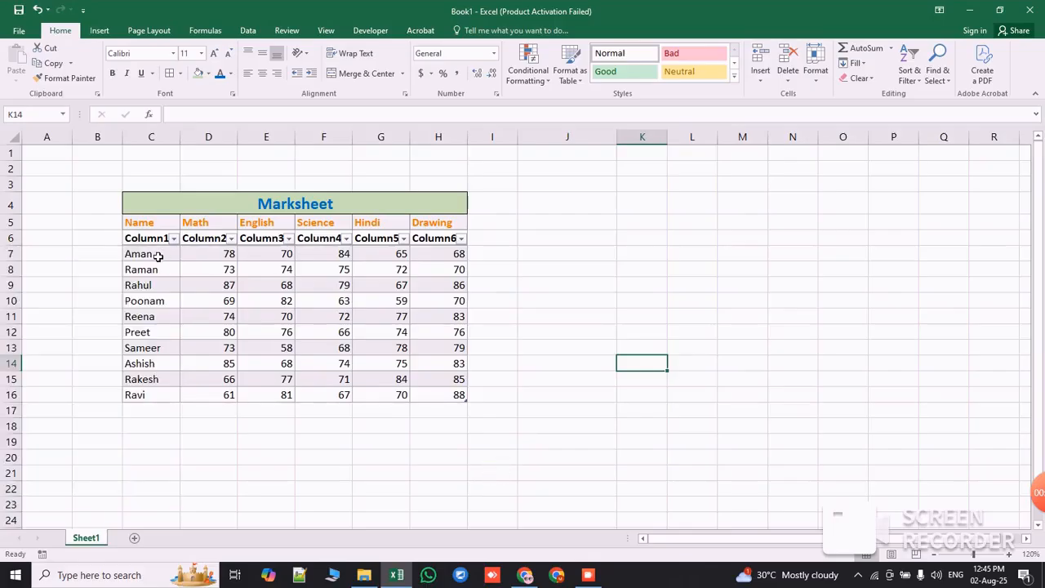
Step: Change the marks table to the gold medium table style with banded rows
drag(157, 256, 436, 397)
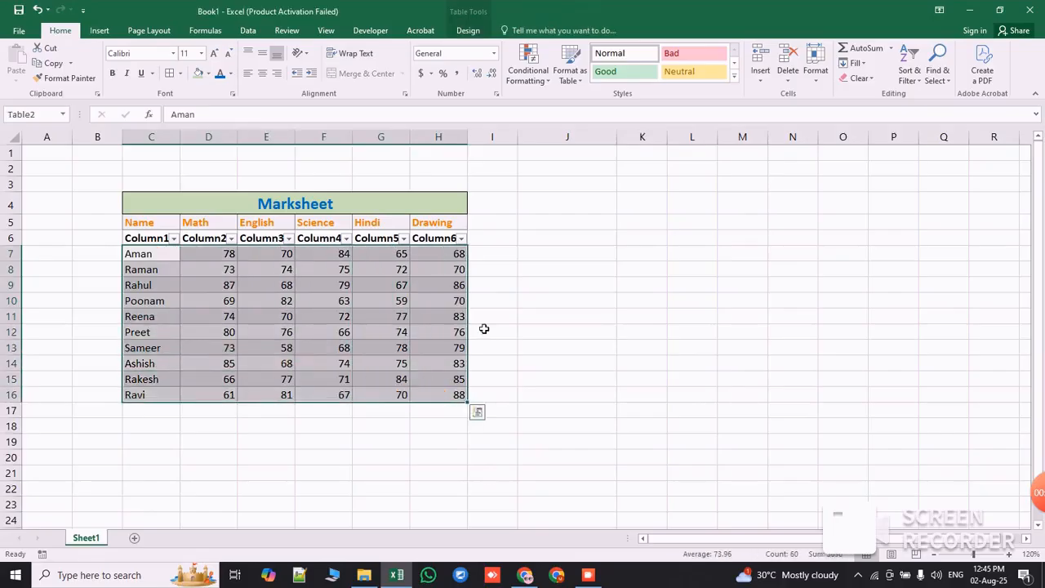
click(569, 65)
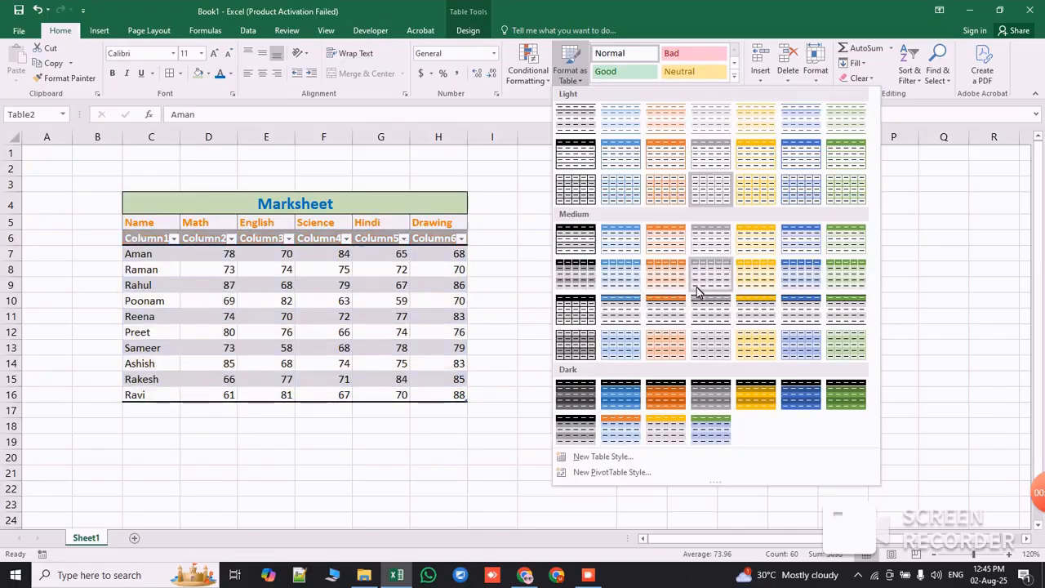
click(752, 255)
click(696, 362)
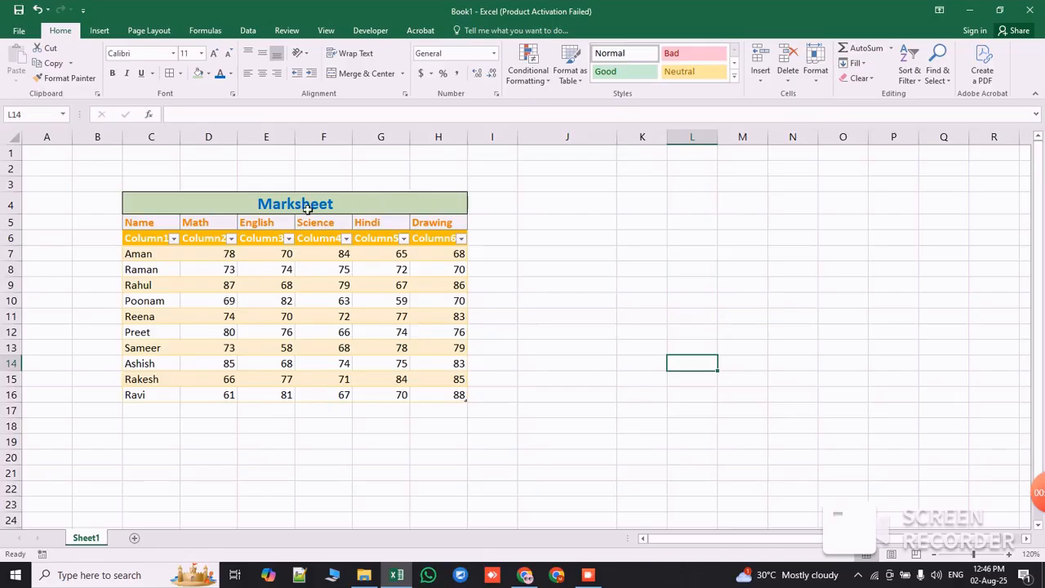
Step: Apply the Heading 1 cell style to the Marksheet title in C4
click(241, 203)
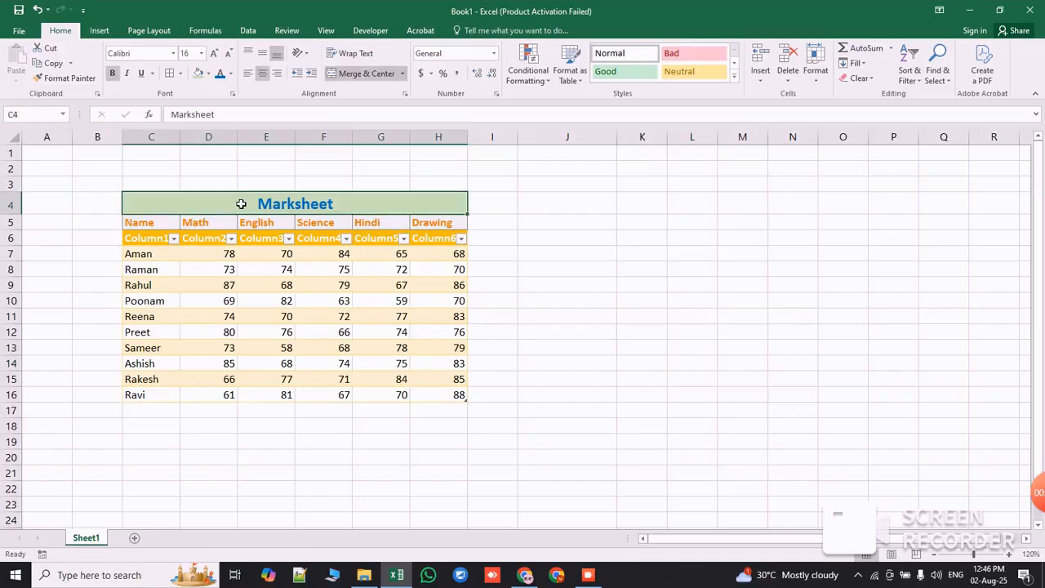
click(734, 75)
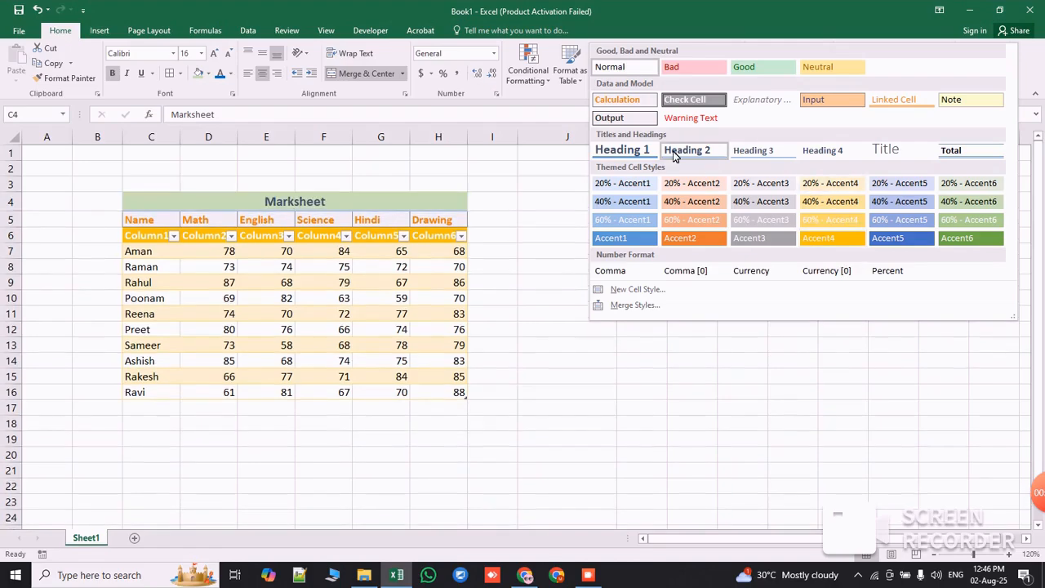
click(633, 147)
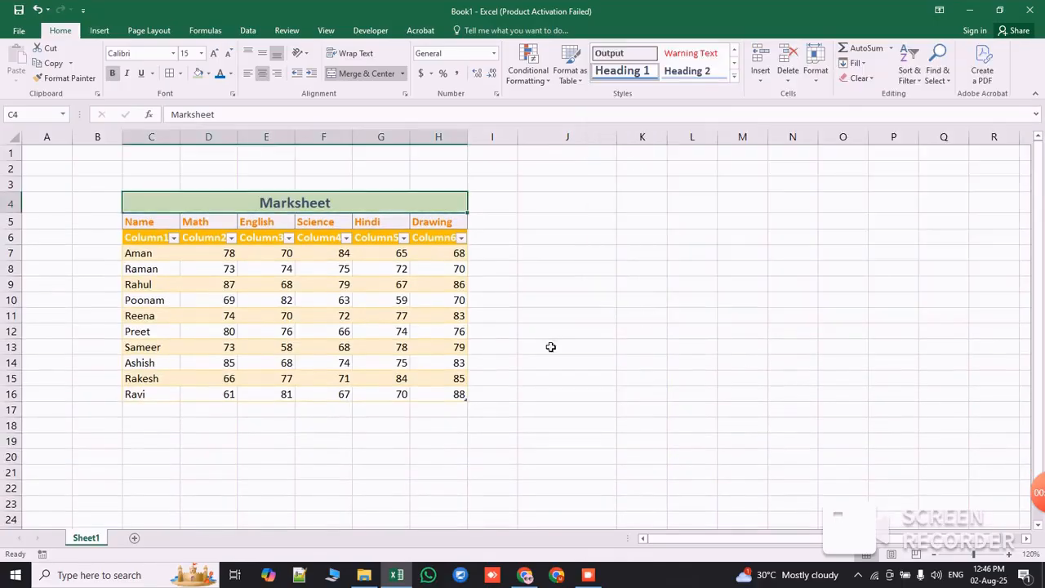